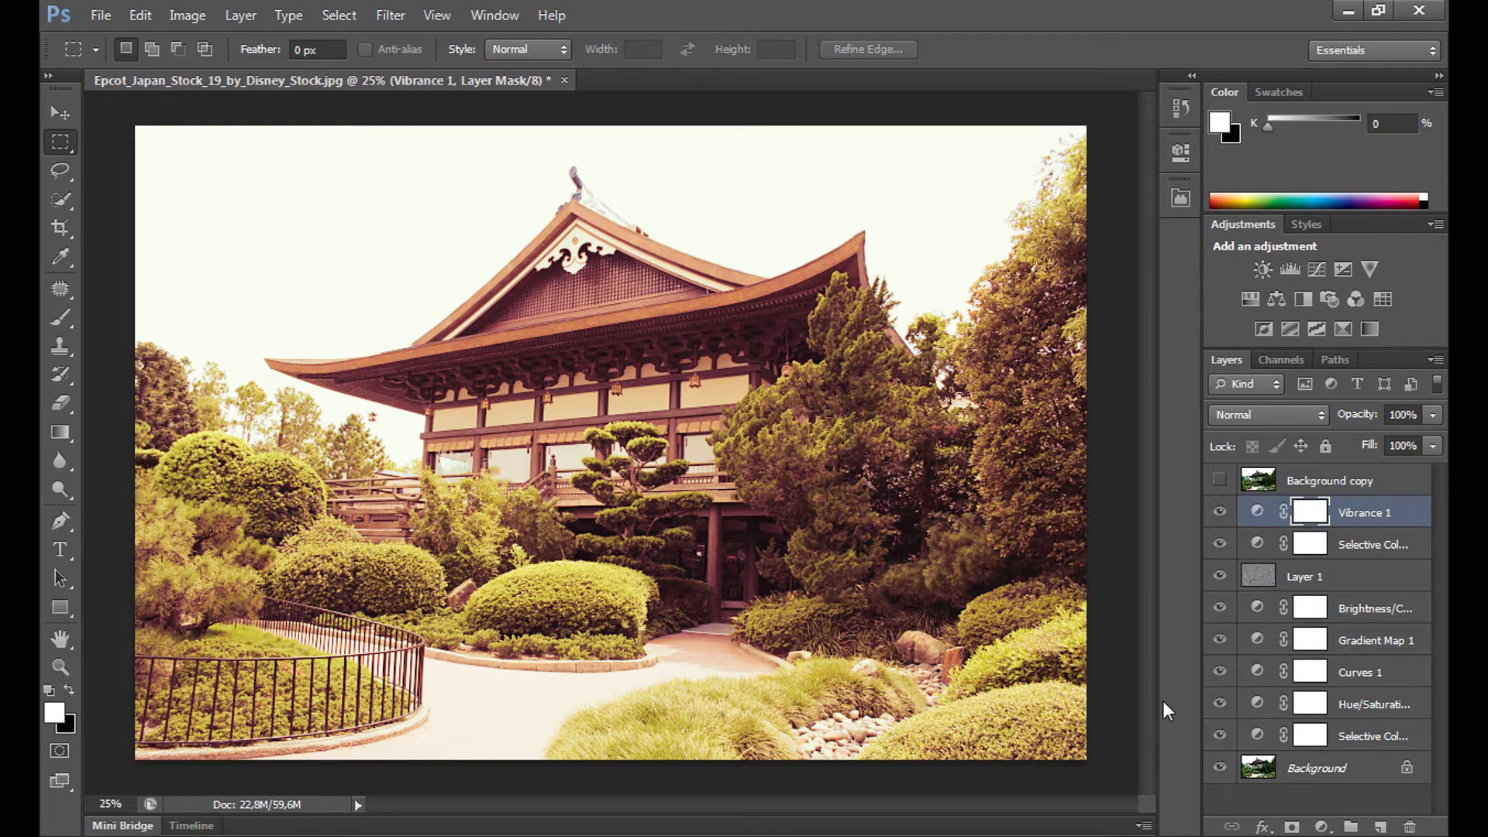
# - Revert the pagoda garden photo to its last saved, unedited state with F12
pyautogui.press('F12')
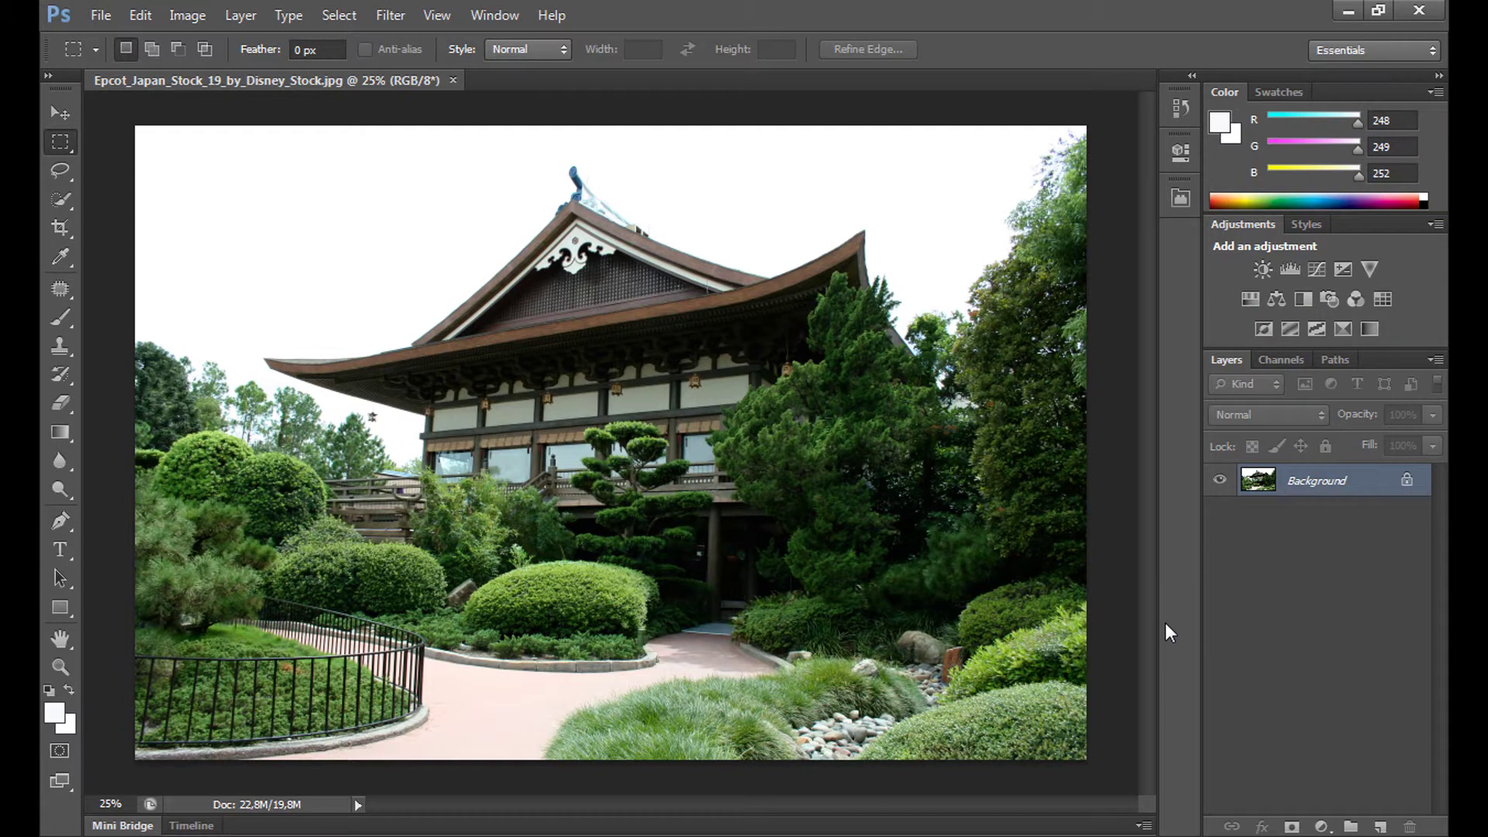
# - Add a Selective Color adjustment layer, choose Greens, and pull its Cyan down to about -41
pyautogui.click(1321, 827)
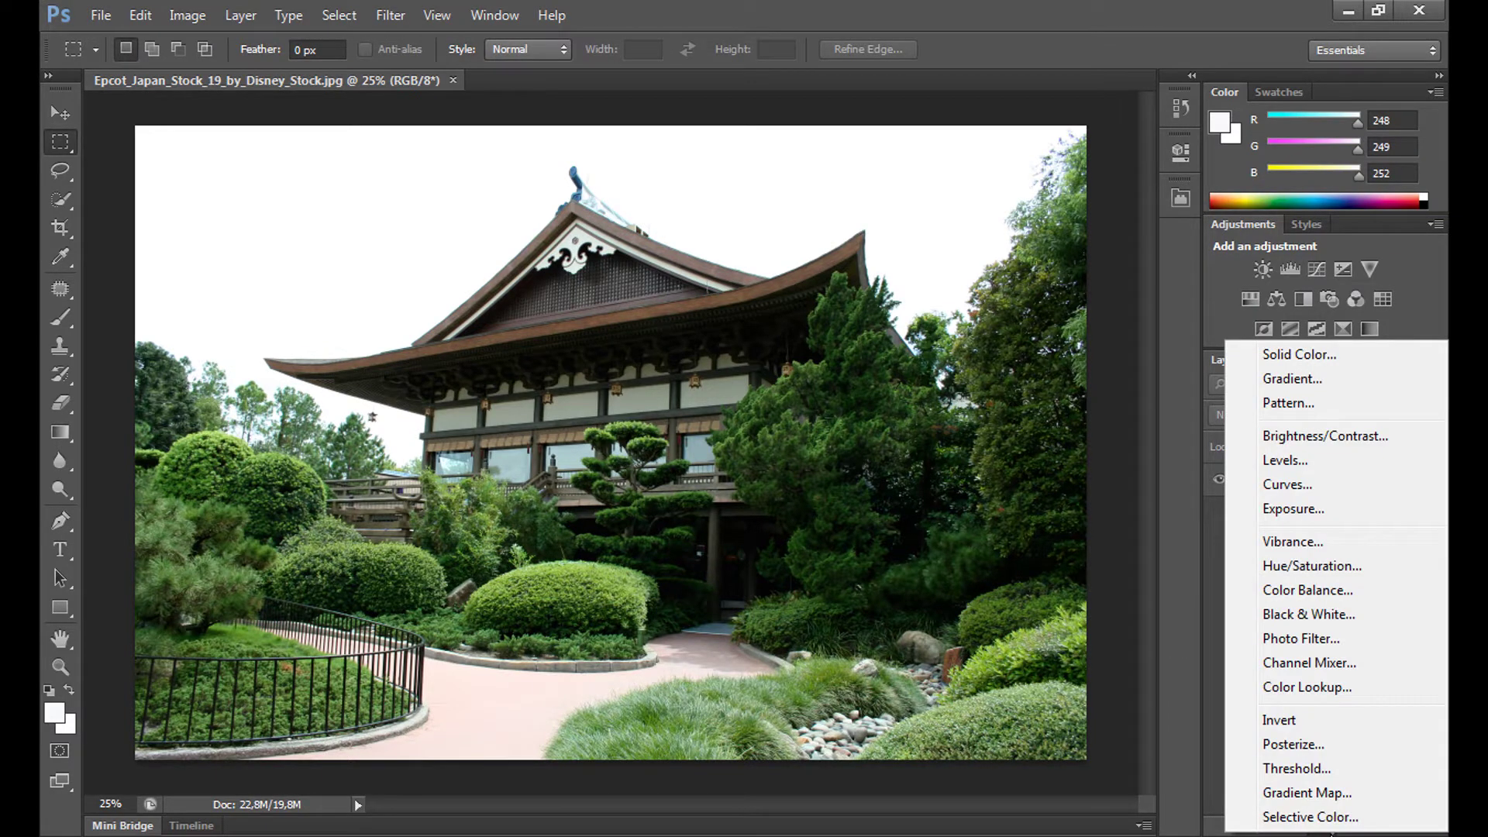
pyautogui.click(1323, 817)
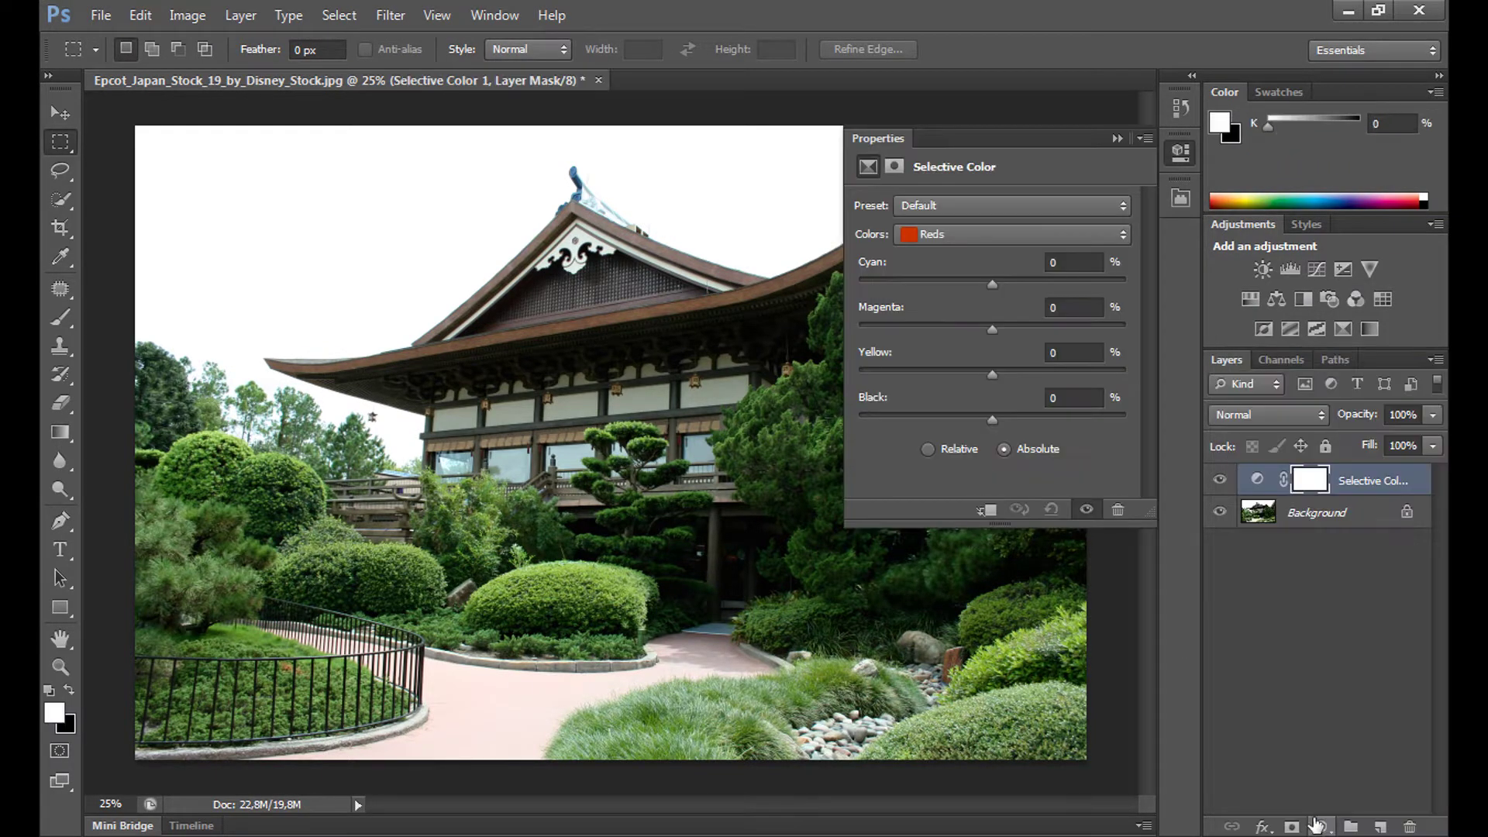
pyautogui.click(976, 236)
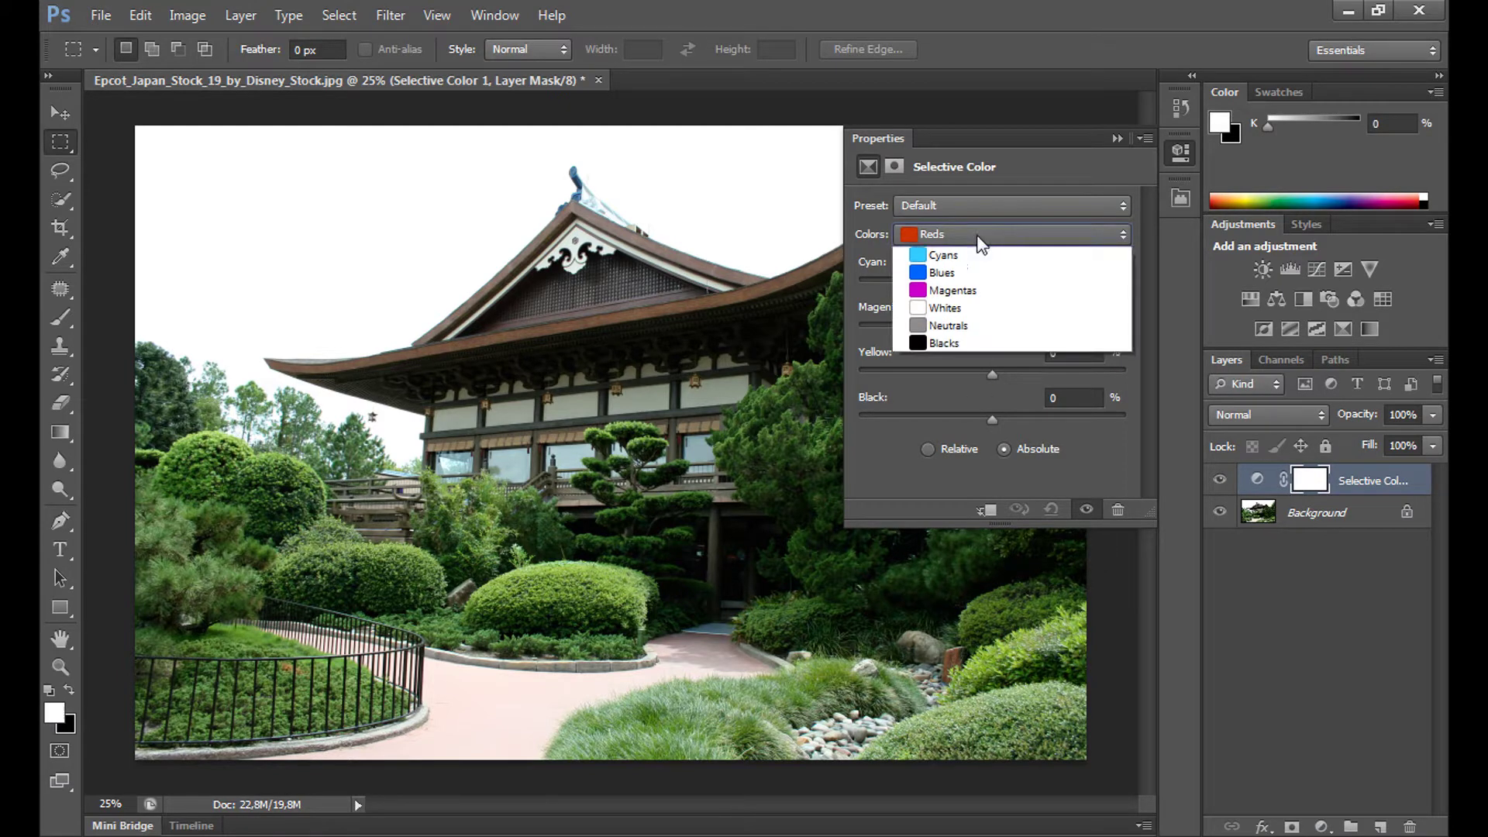
pyautogui.click(947, 234)
pyautogui.click(951, 236)
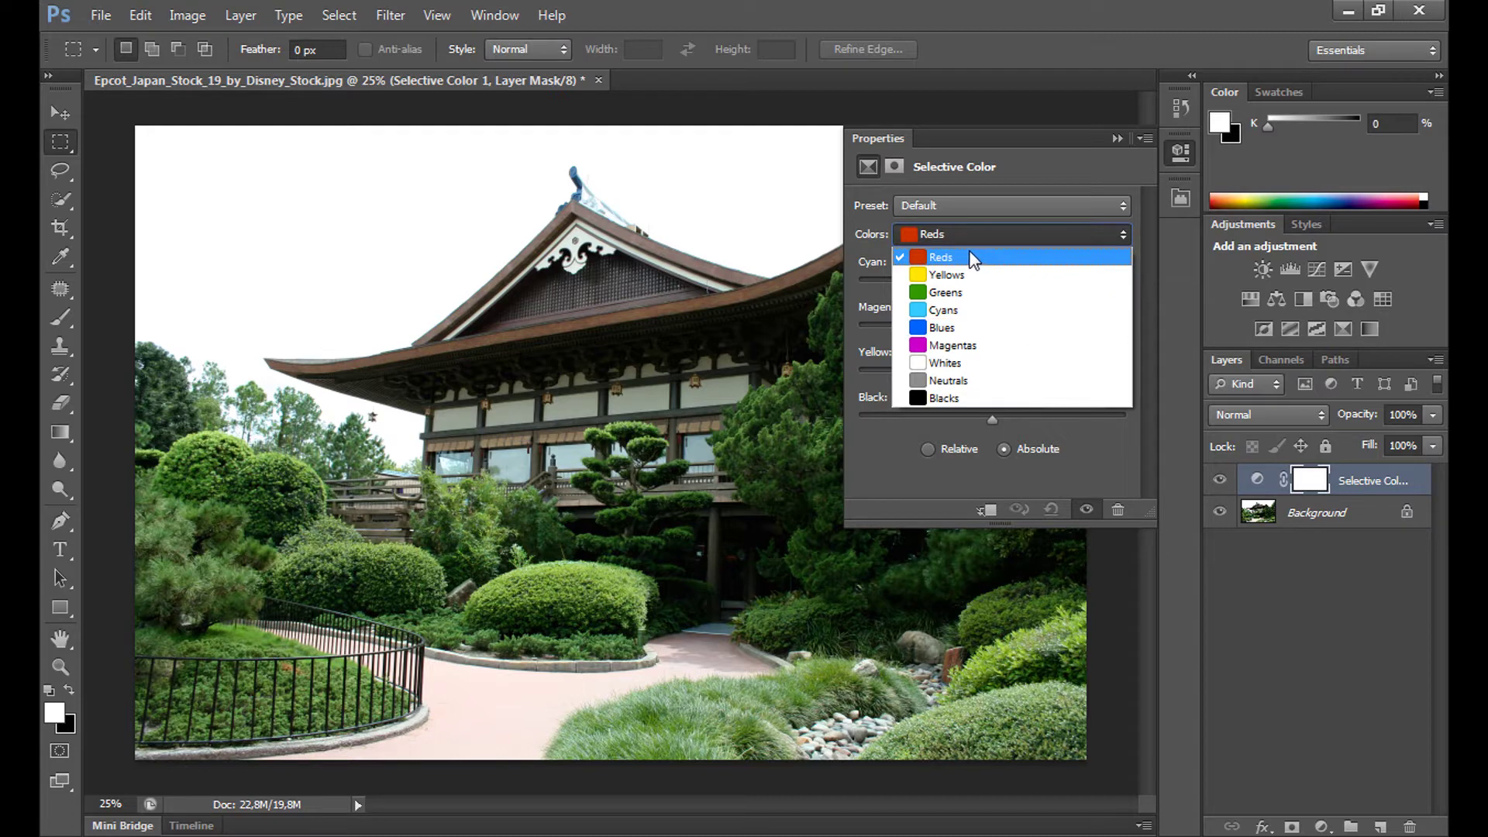
pyautogui.click(954, 295)
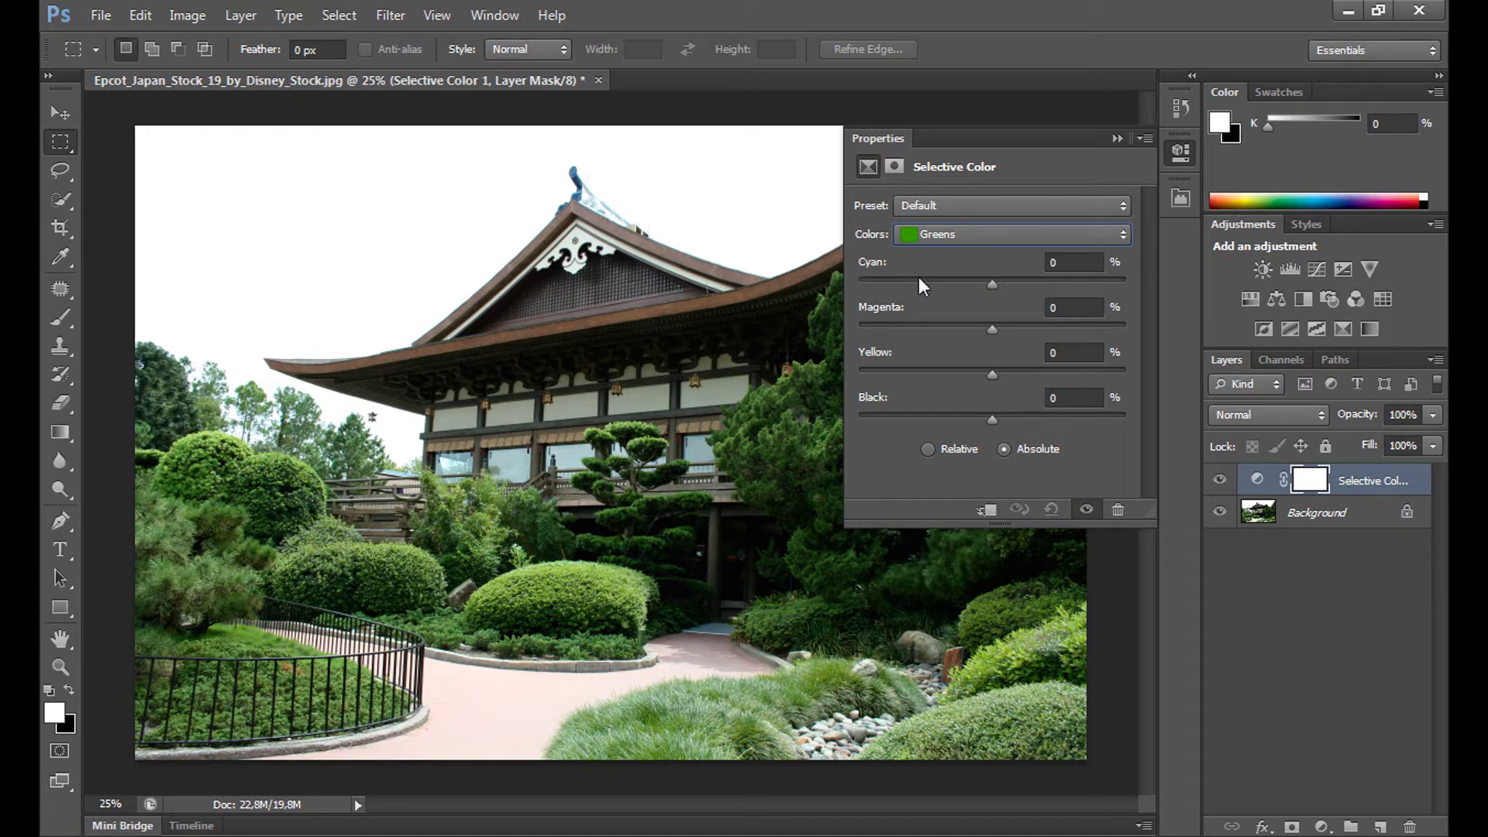
pyautogui.click(992, 281)
# - Compare the photo with the Selective Color layer off and on, then set Greens Cyan to -35
pyautogui.click(998, 283)
pyautogui.click(1221, 481)
pyautogui.click(1223, 482)
pyautogui.click(1223, 482)
pyautogui.click(1222, 482)
pyautogui.click(962, 280)
pyautogui.click(1070, 262)
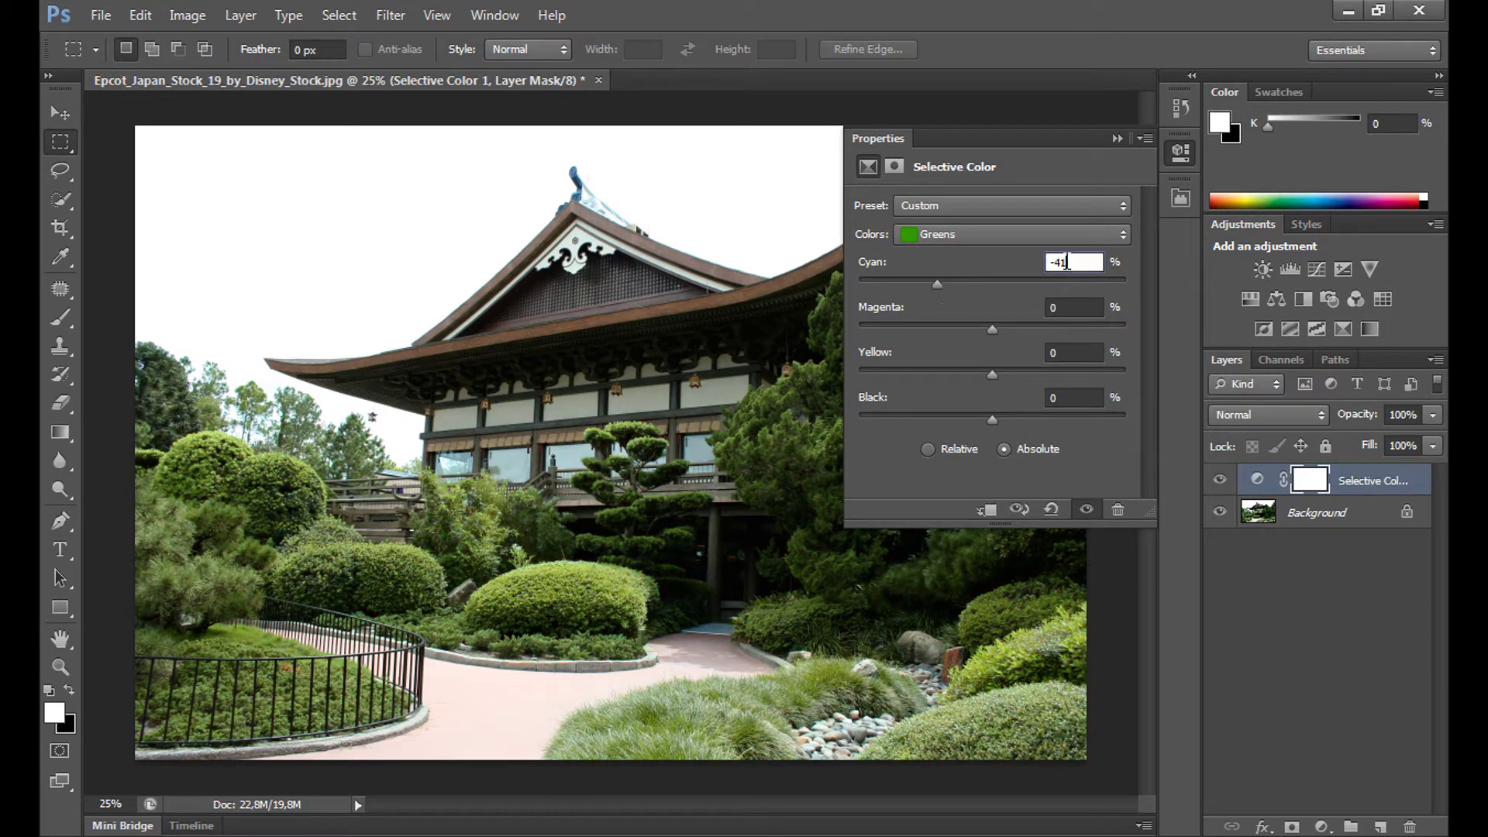
pyautogui.press('Up')
pyautogui.press('Up')
pyautogui.press('Up')
pyautogui.press('Up')
pyautogui.press('Up')
pyautogui.press('Up')
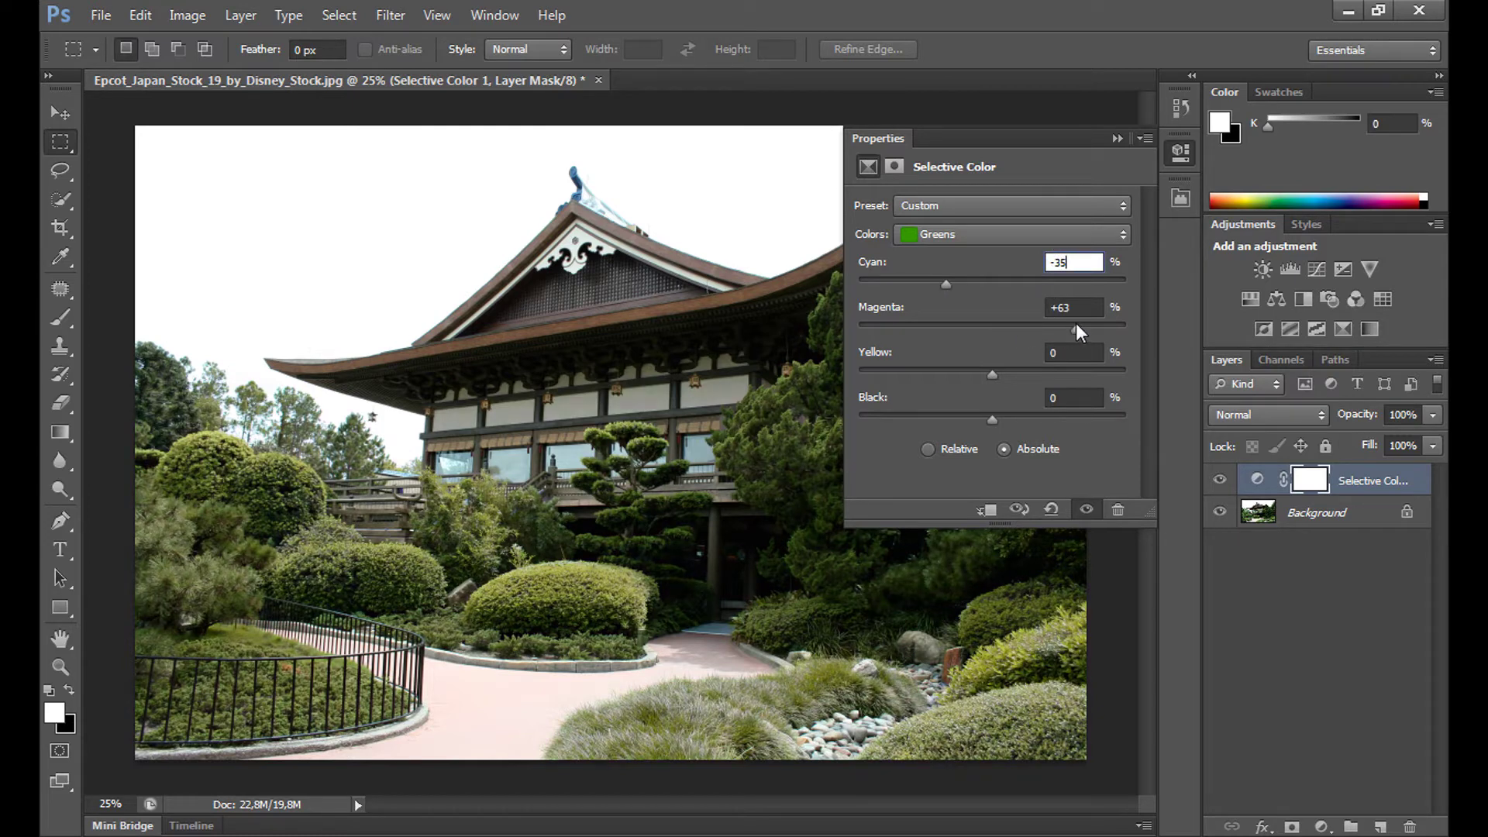
# - Set the Greens' Magenta to -35
pyautogui.click(911, 324)
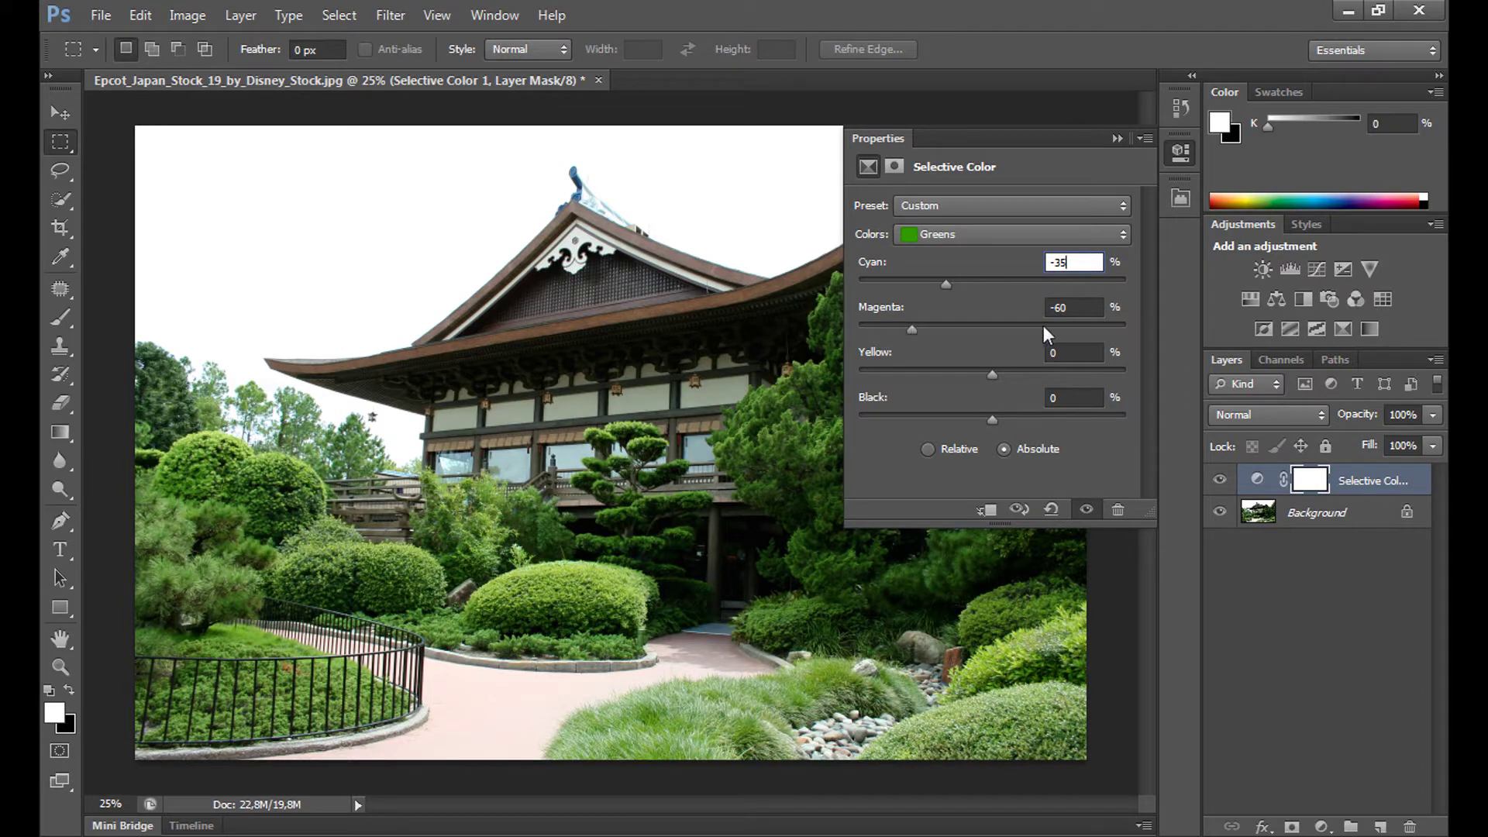
pyautogui.click(932, 324)
pyautogui.click(1067, 309)
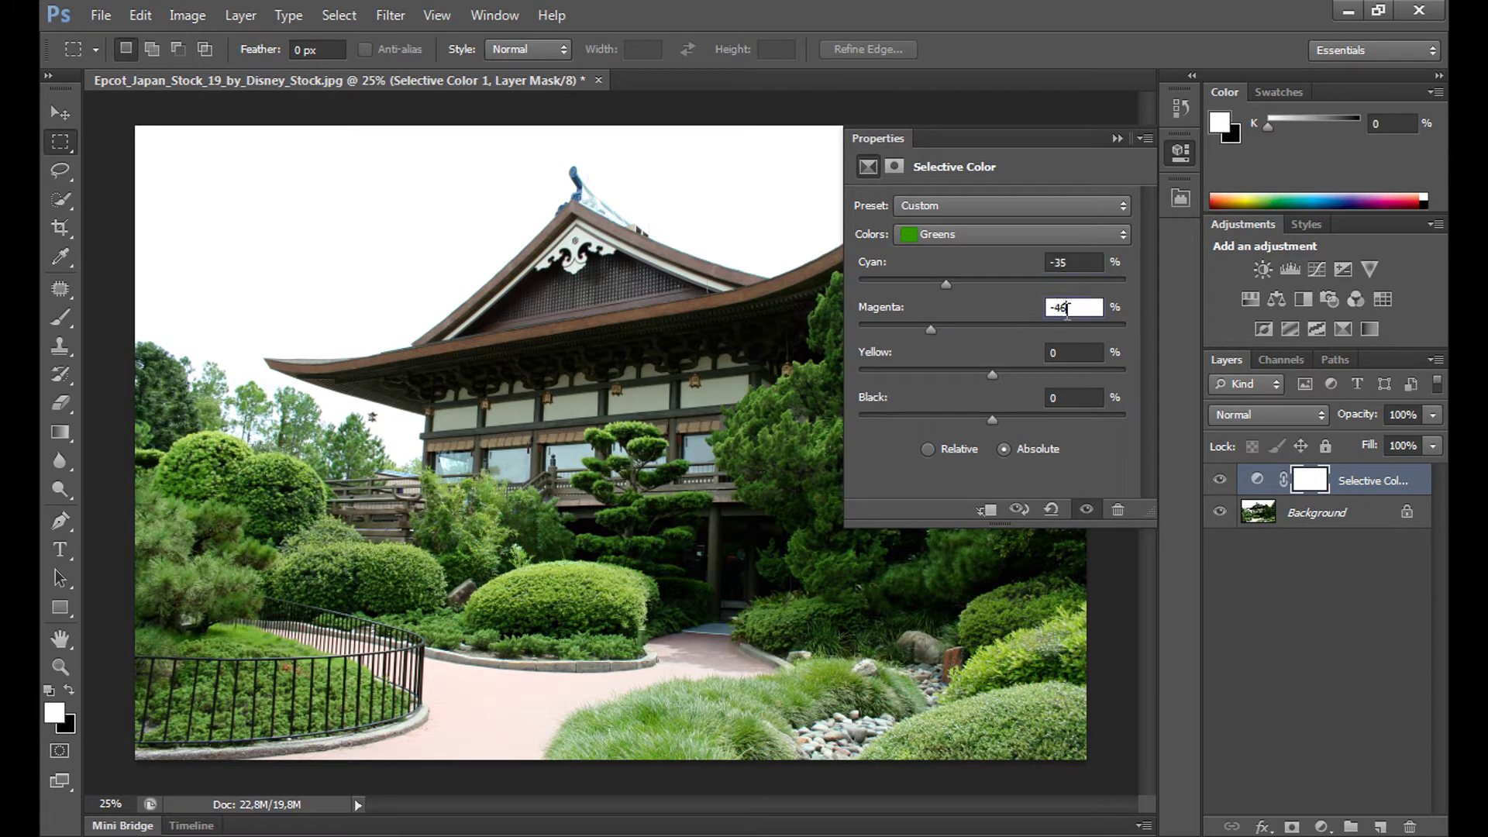
pyautogui.moveTo(1067, 309); pyautogui.dragTo(1043, 307)
pyautogui.write('-35')
# - Set the Greens' Yellow to +40 and Black to +20
pyautogui.click(1049, 370)
pyautogui.moveTo(1073, 353); pyautogui.dragTo(1059, 353)
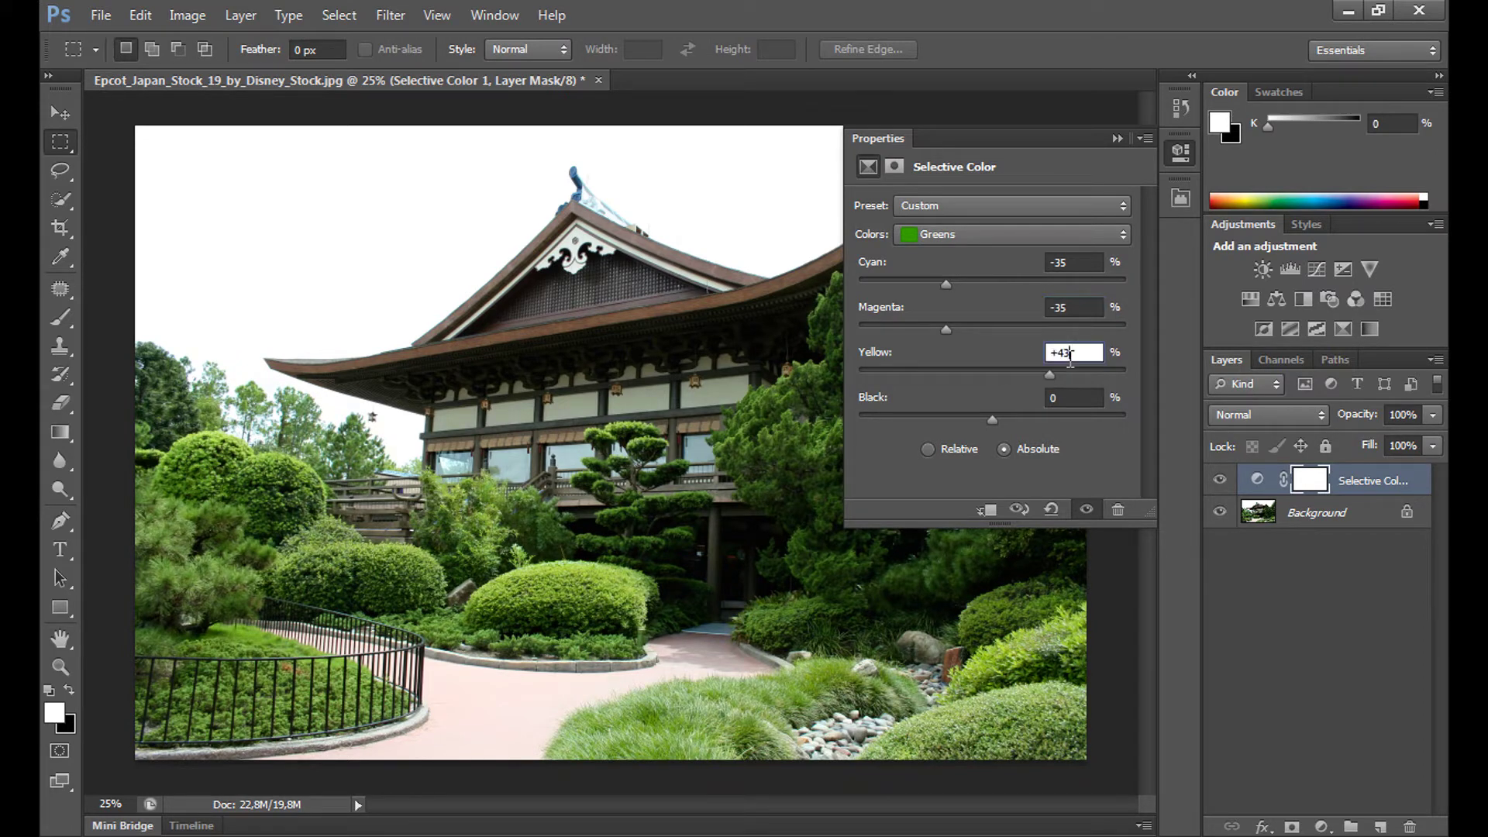
pyautogui.write('40')
pyautogui.click(1012, 415)
pyautogui.moveTo(1075, 398); pyautogui.dragTo(1061, 398)
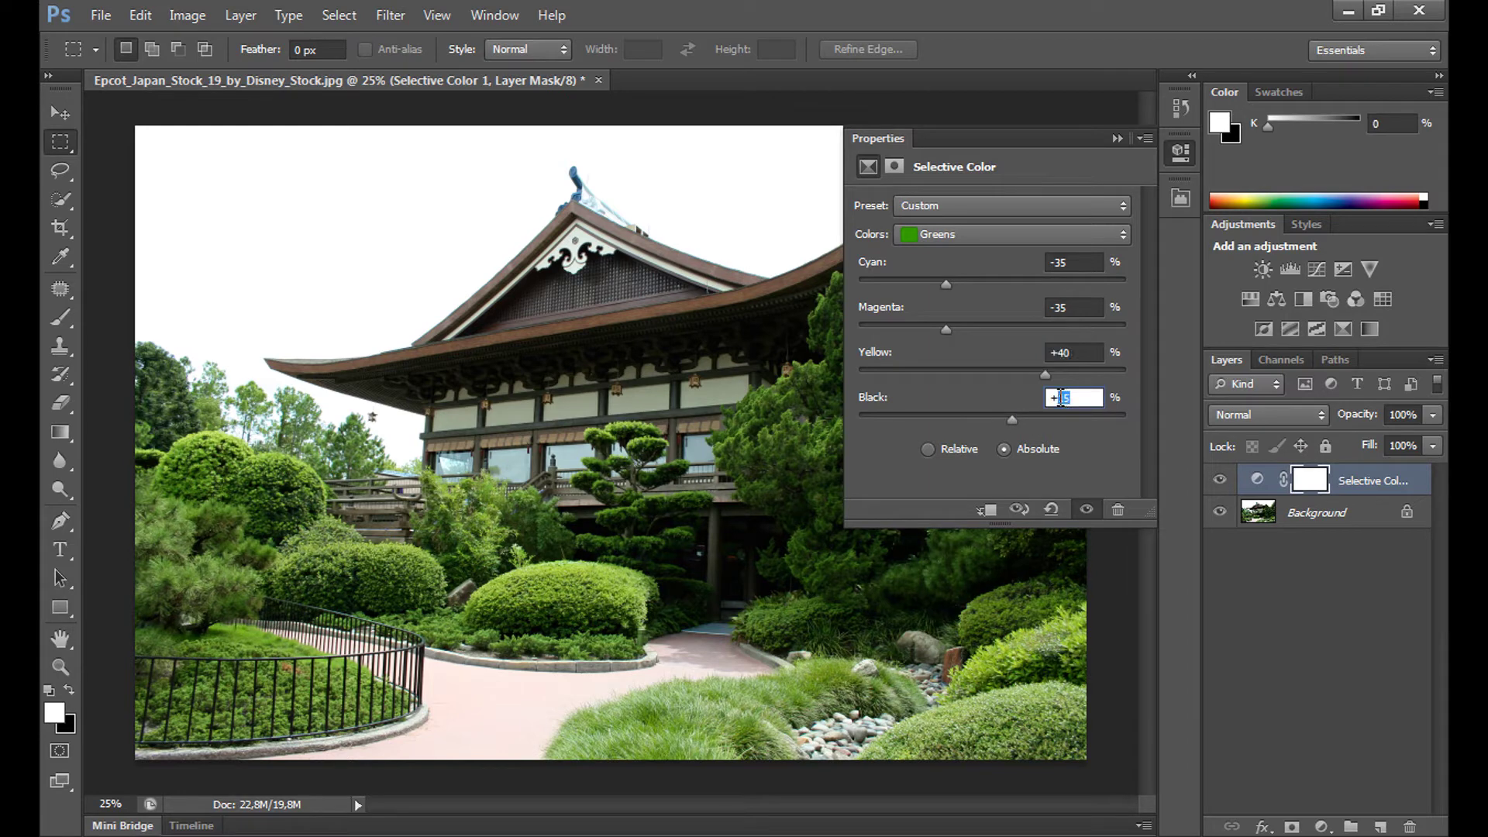
pyautogui.write('20')
pyautogui.click(966, 236)
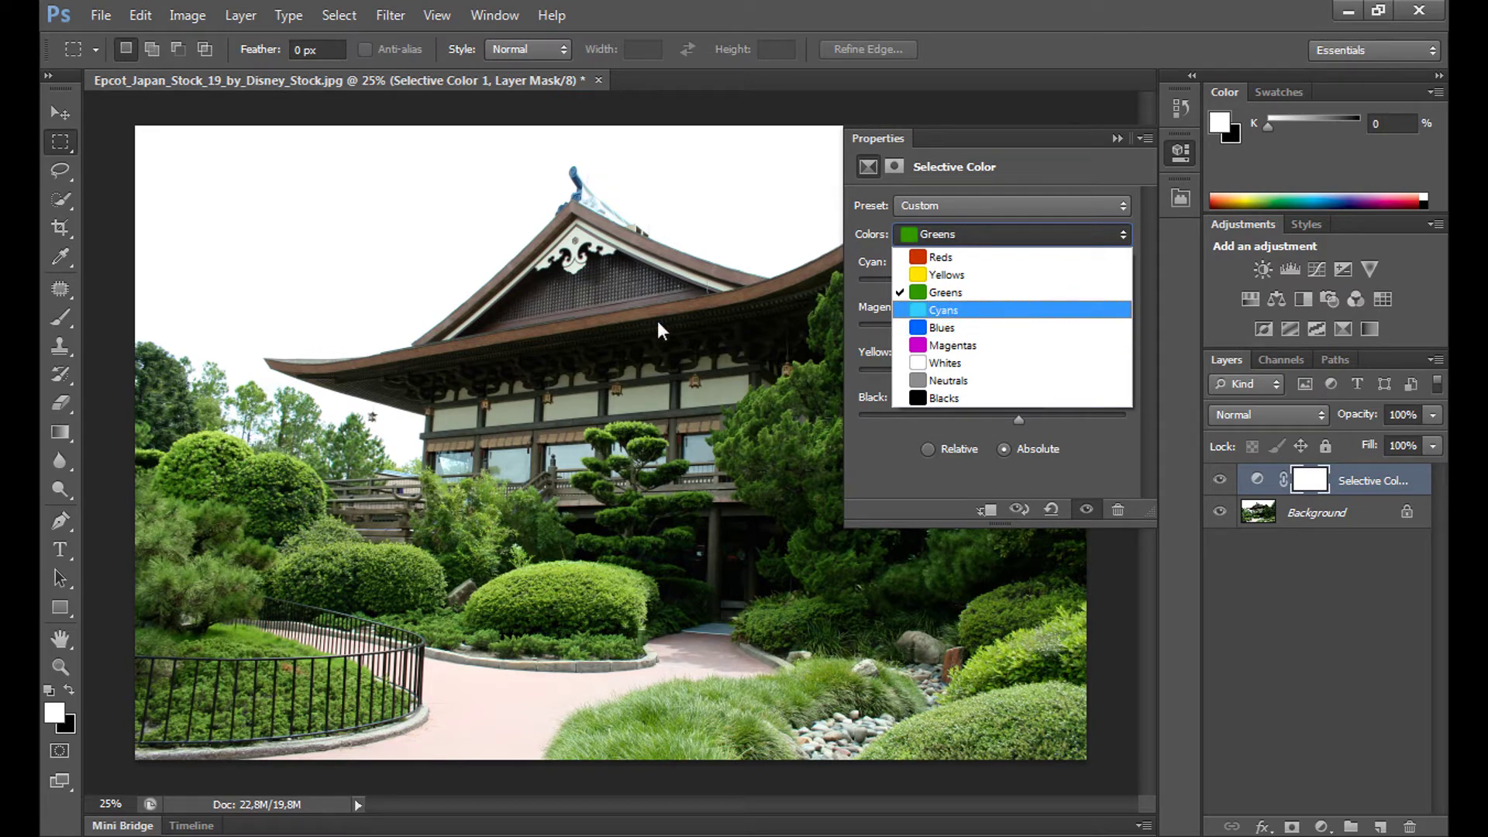
# - Switch the Selective Color range to Whites and add Cyan +6 and Yellow +10
pyautogui.click(964, 364)
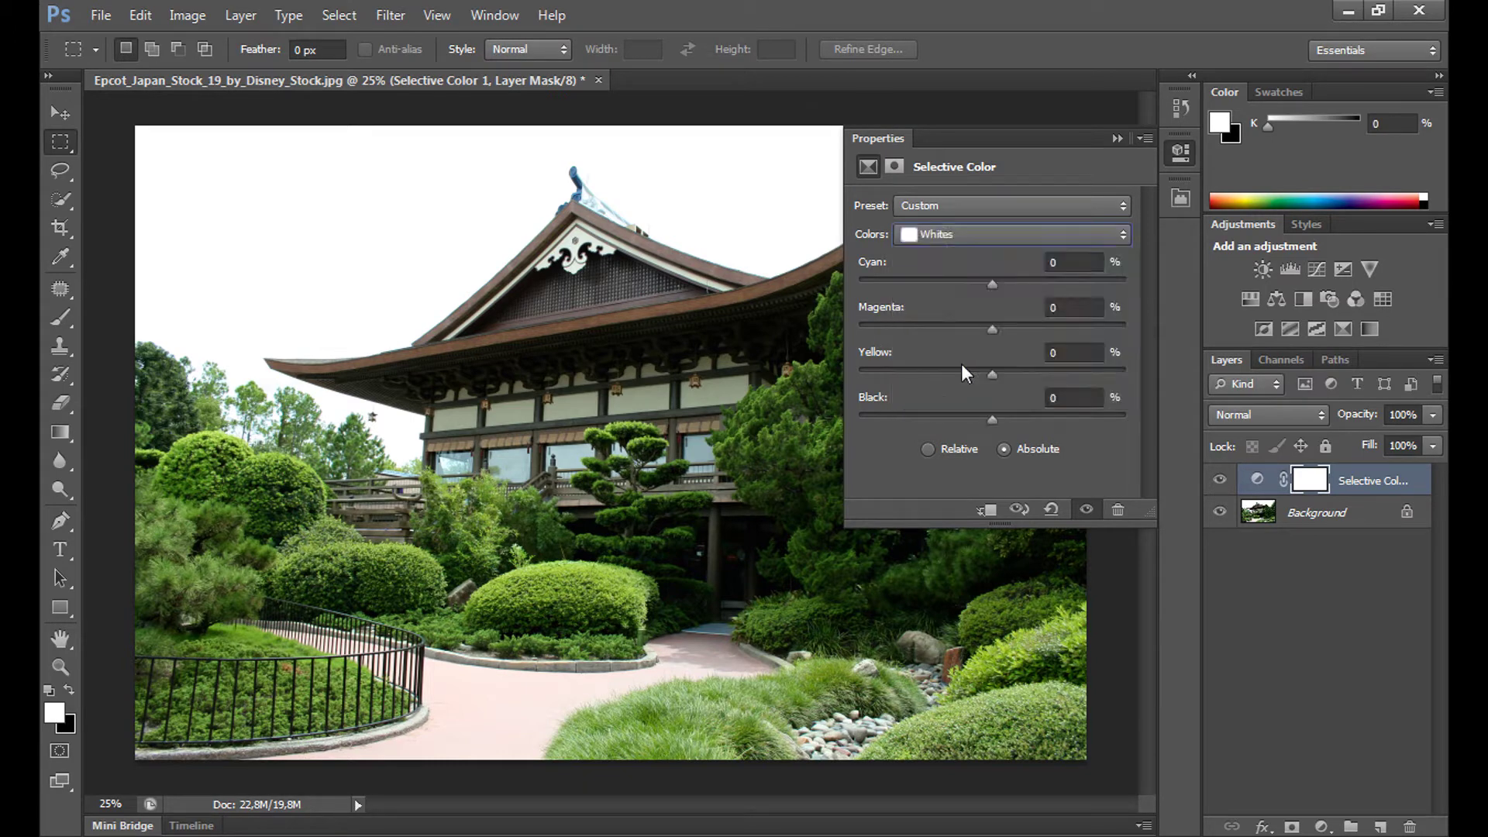
pyautogui.click(1003, 284)
pyautogui.click(1005, 371)
pyautogui.moveTo(1004, 371); pyautogui.dragTo(1006, 370)
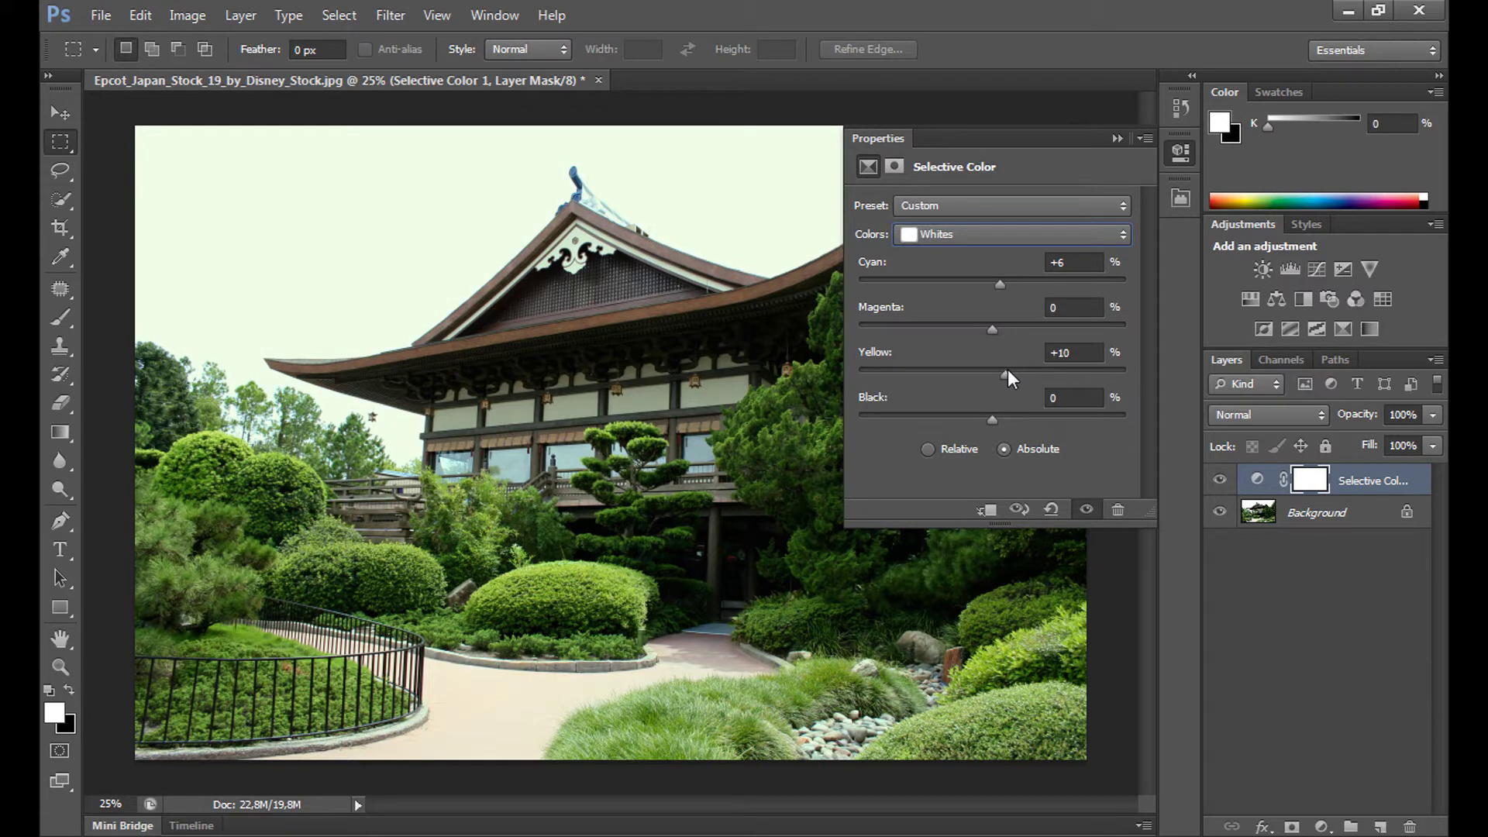
# - Keep the Whites' Magenta and Black at 0
pyautogui.click(997, 324)
pyautogui.click(1052, 308)
pyautogui.write('0')
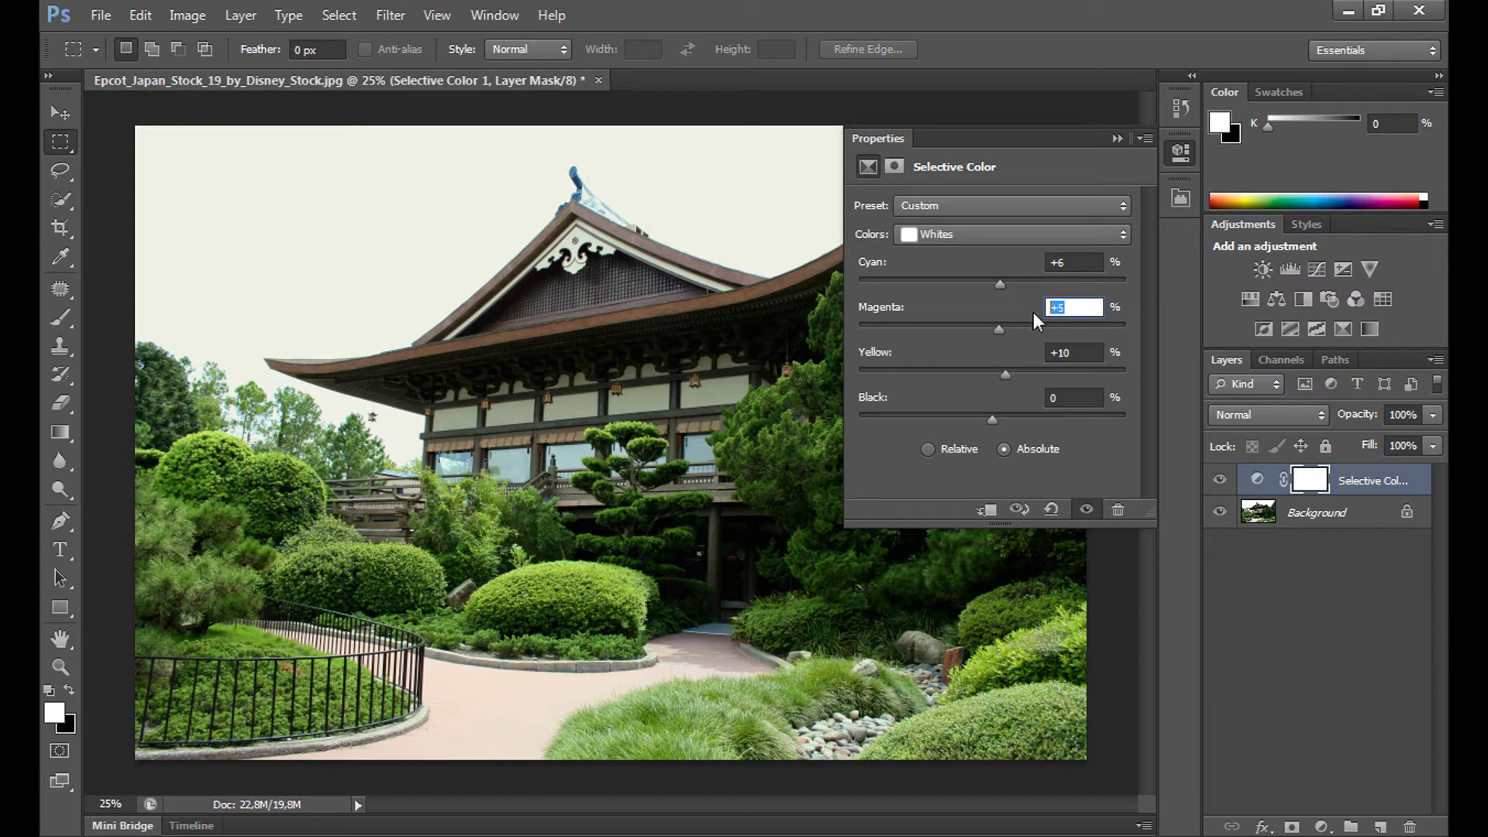
pyautogui.click(1009, 415)
pyautogui.click(1035, 397)
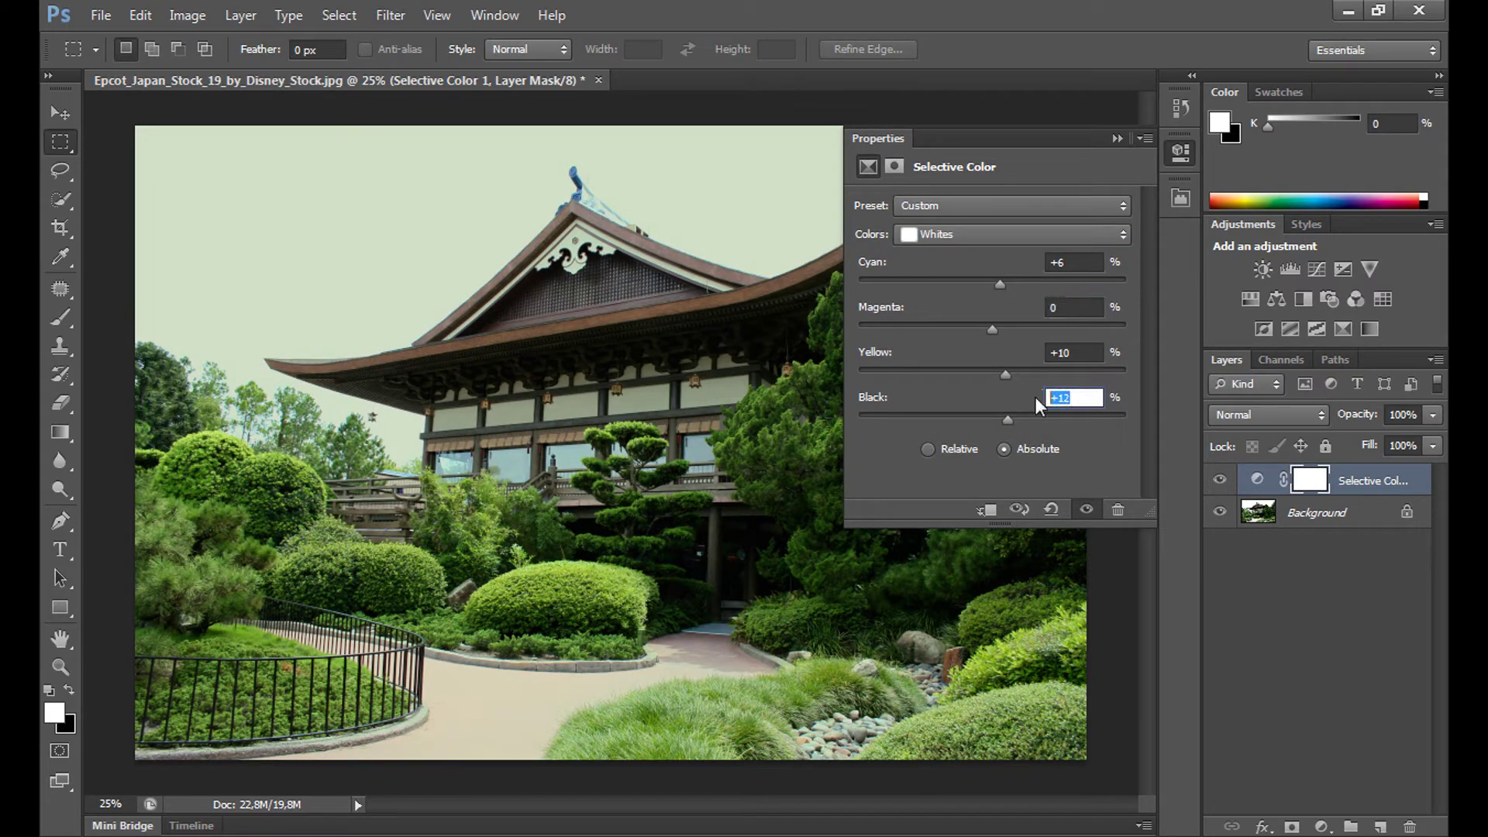
pyautogui.write('0')
pyautogui.click(945, 236)
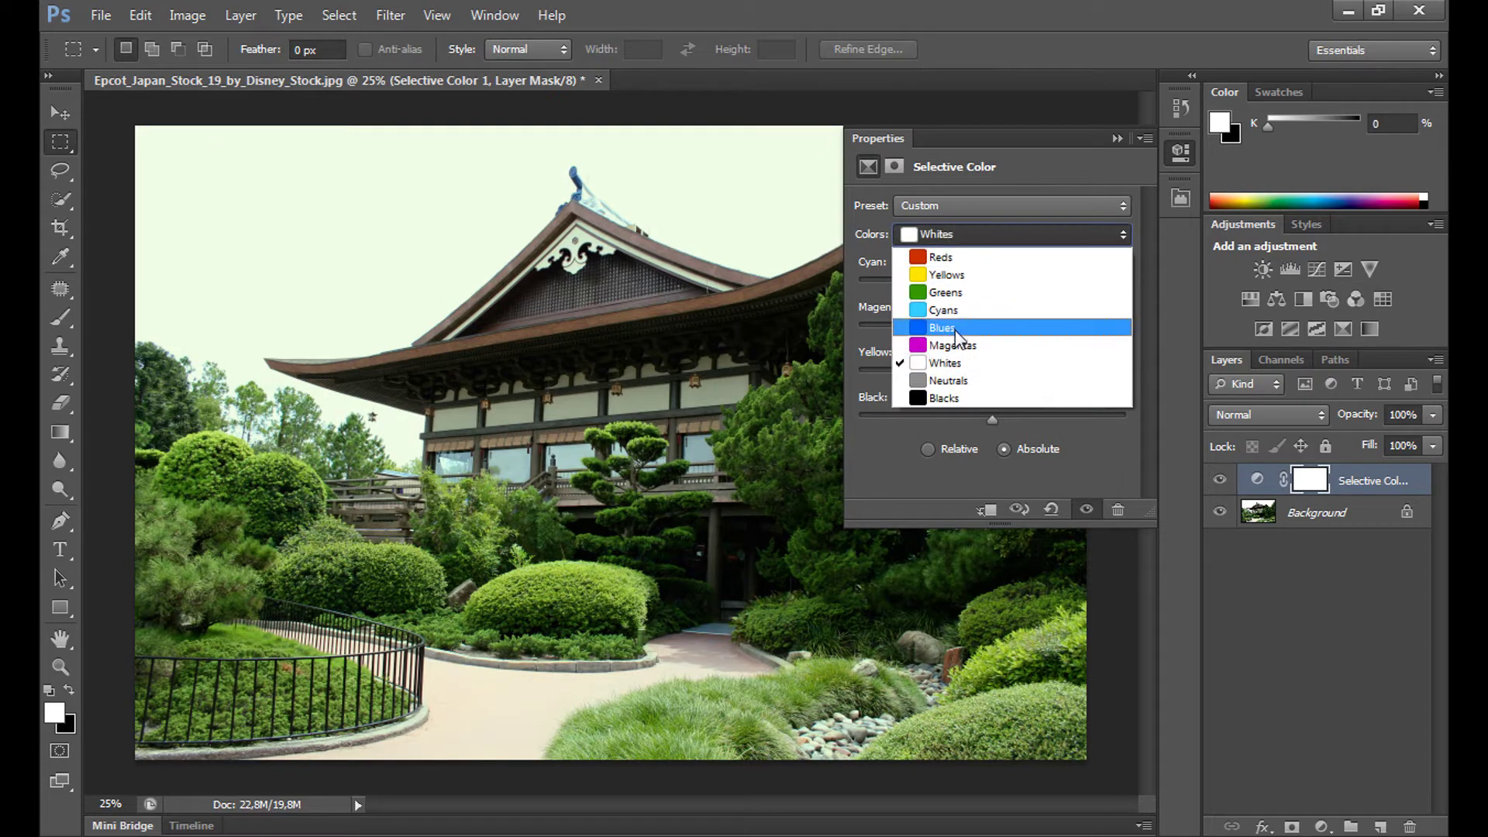
# - Switch to Neutrals and set Cyan to -30 and Magenta to -15
pyautogui.click(956, 380)
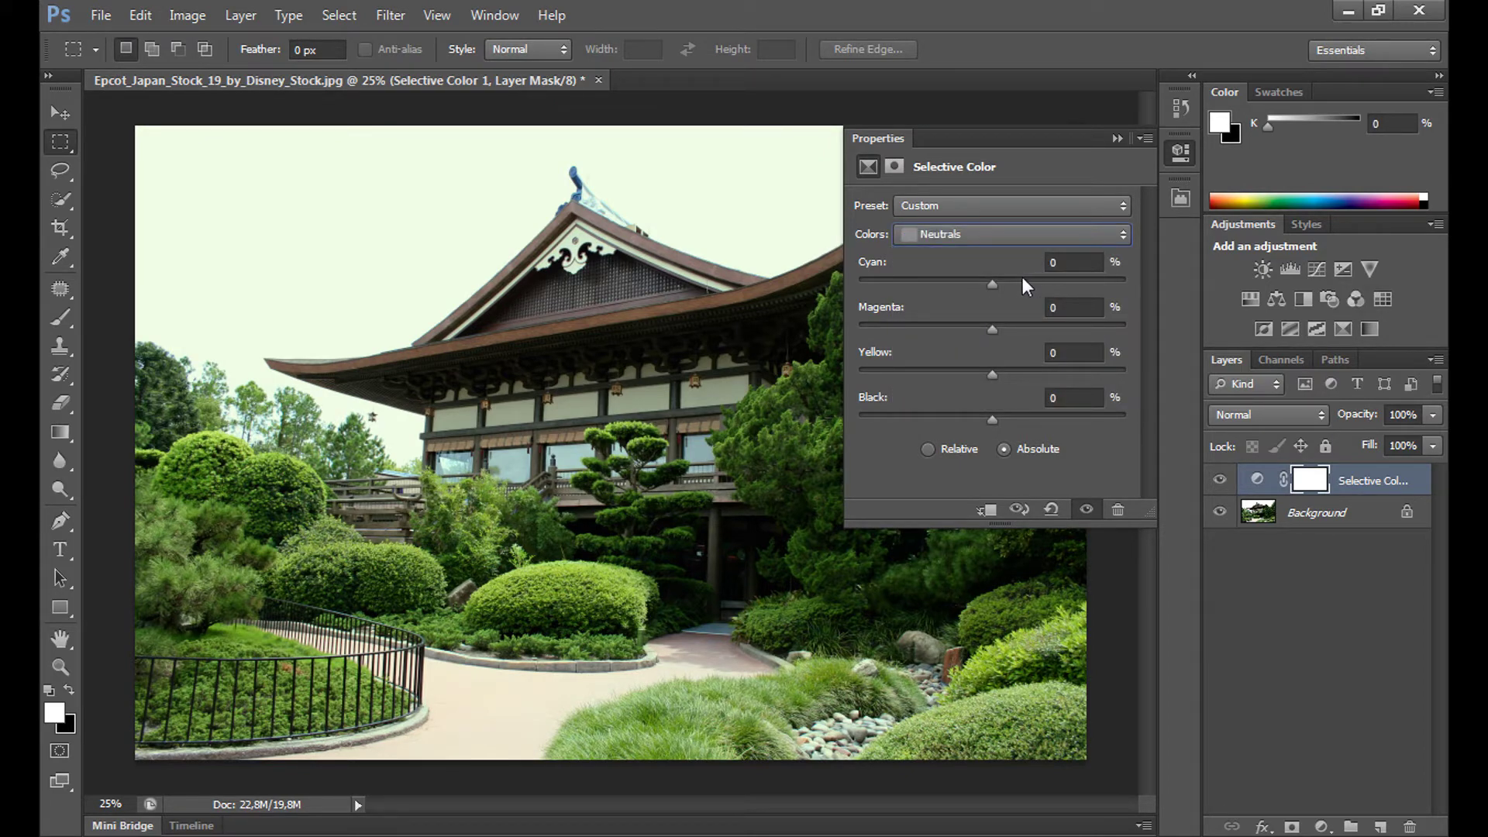
pyautogui.moveTo(992, 283); pyautogui.dragTo(970, 280)
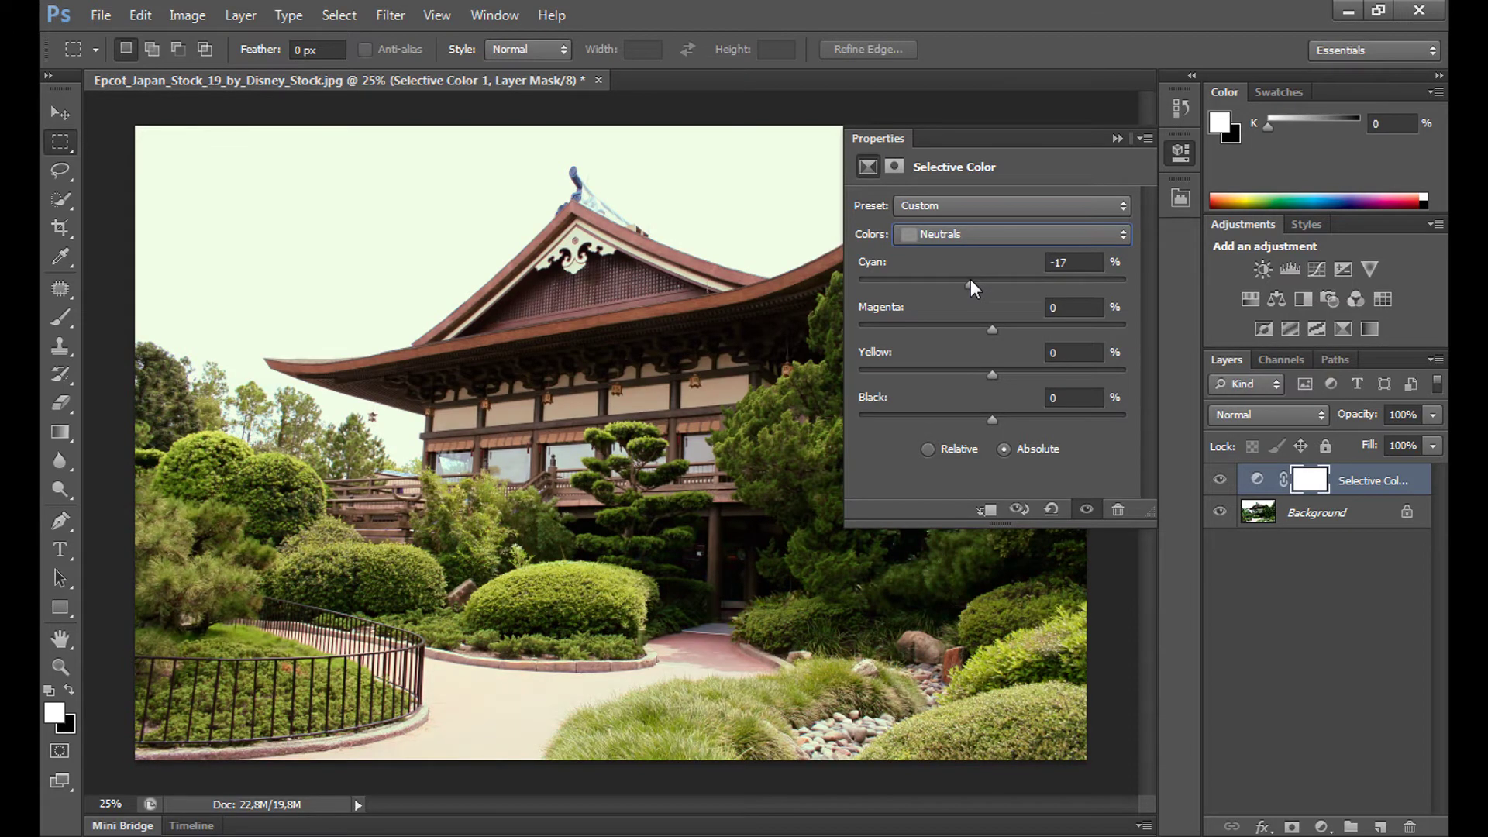
pyautogui.click(1056, 263)
pyautogui.write('-30')
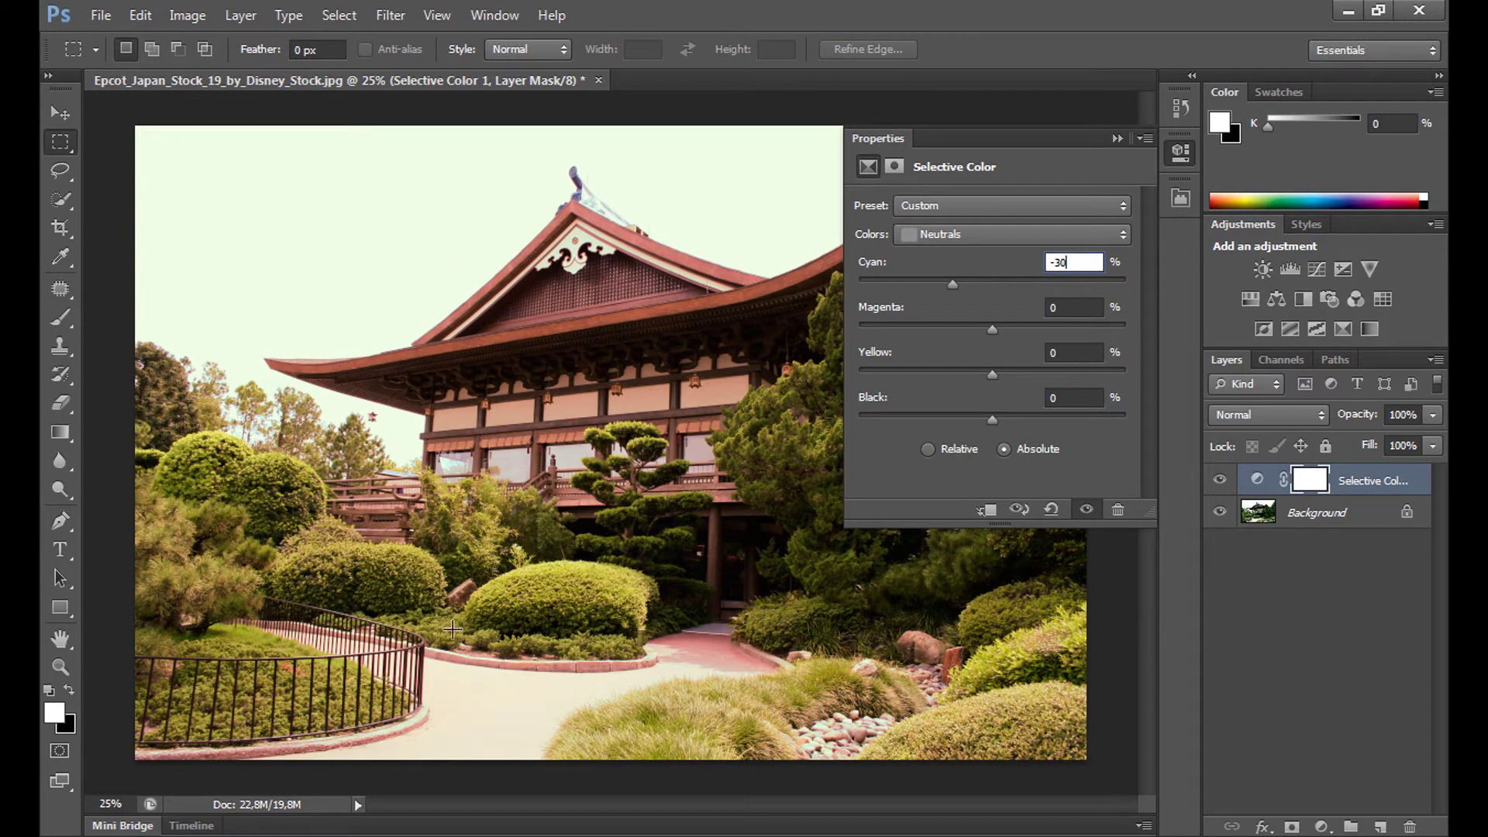
pyautogui.click(1012, 326)
pyautogui.moveTo(1012, 327); pyautogui.dragTo(974, 329)
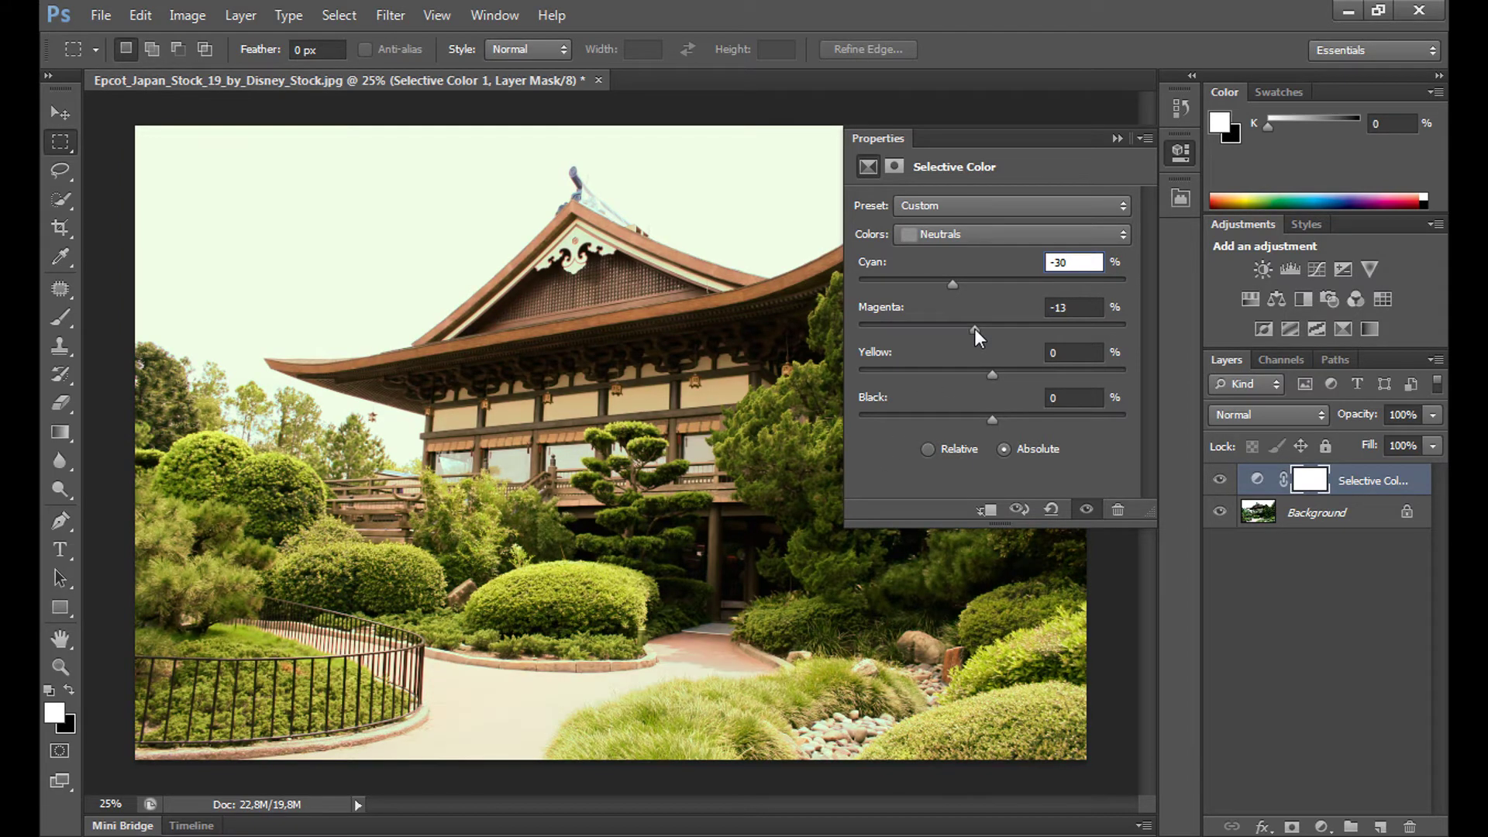
pyautogui.doubleClick(1062, 308)
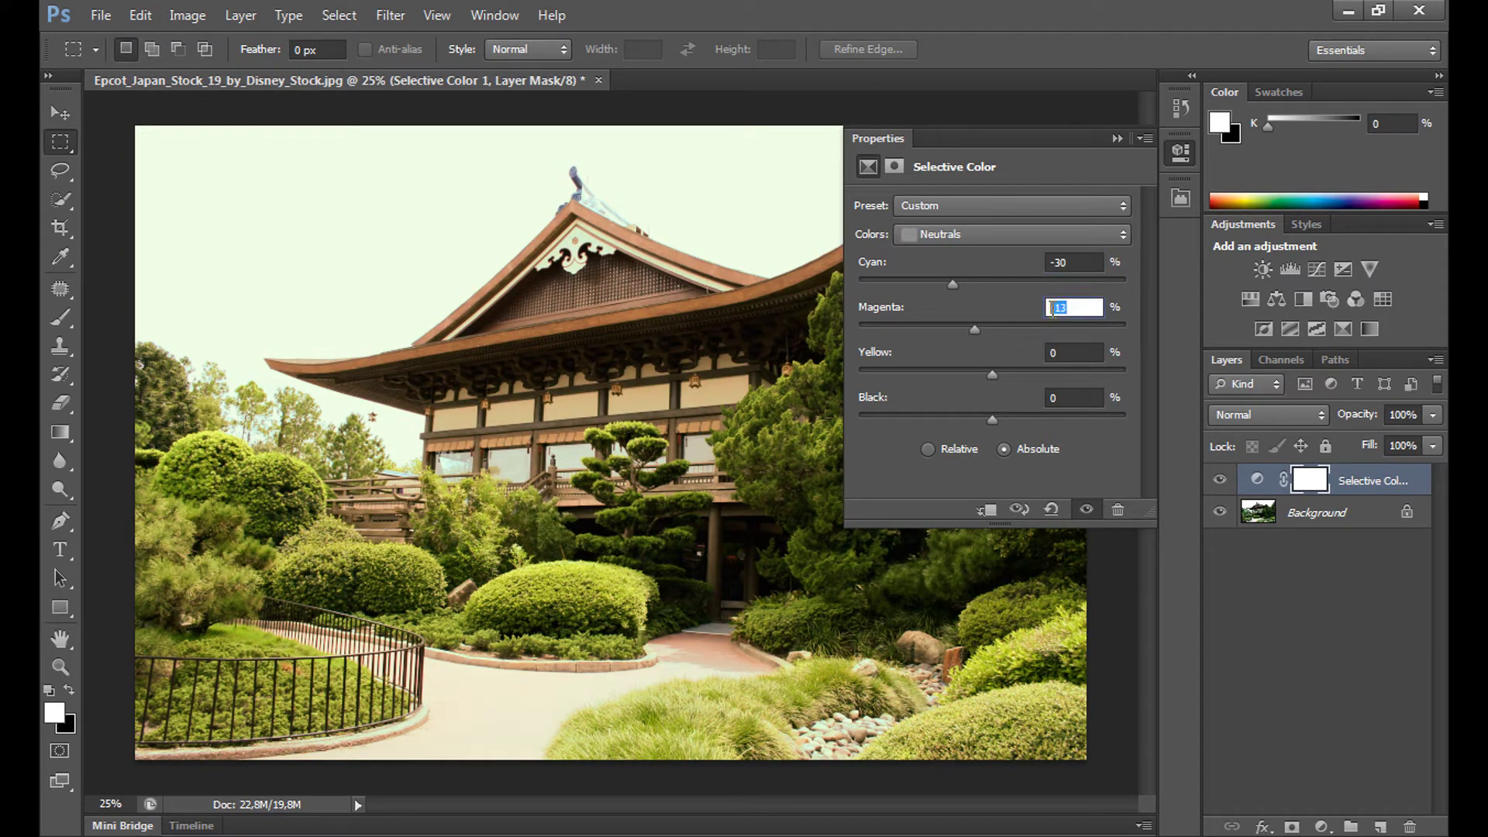
pyautogui.write('20')
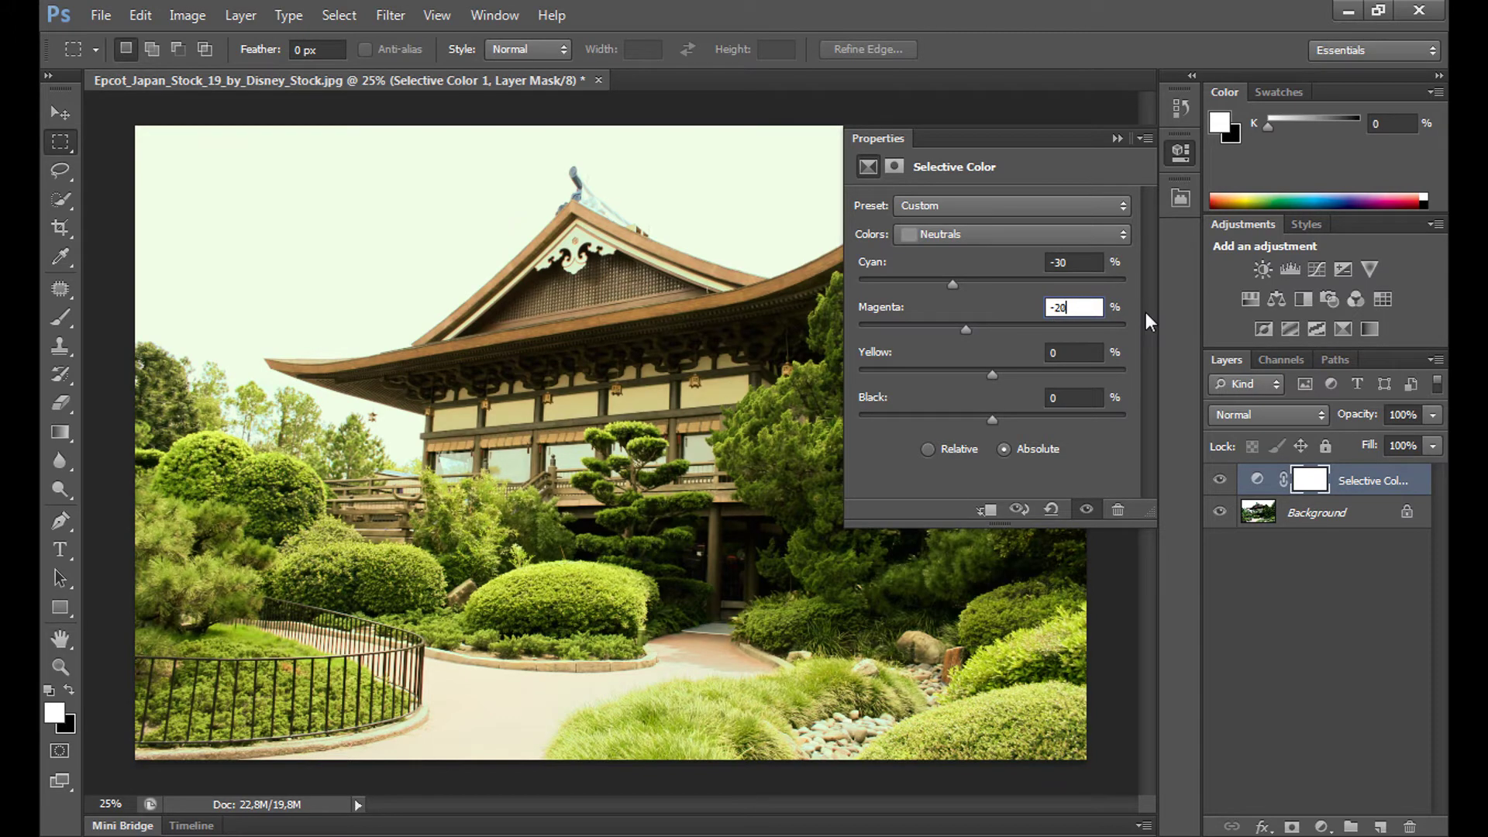
pyautogui.press('BackSpace')
pyautogui.press('BackSpace')
pyautogui.write('15')
# - Set the Neutrals' Yellow to +10 and Black to +5
pyautogui.moveTo(993, 376); pyautogui.dragTo(970, 372)
pyautogui.click(1058, 356)
pyautogui.doubleClick(1052, 354)
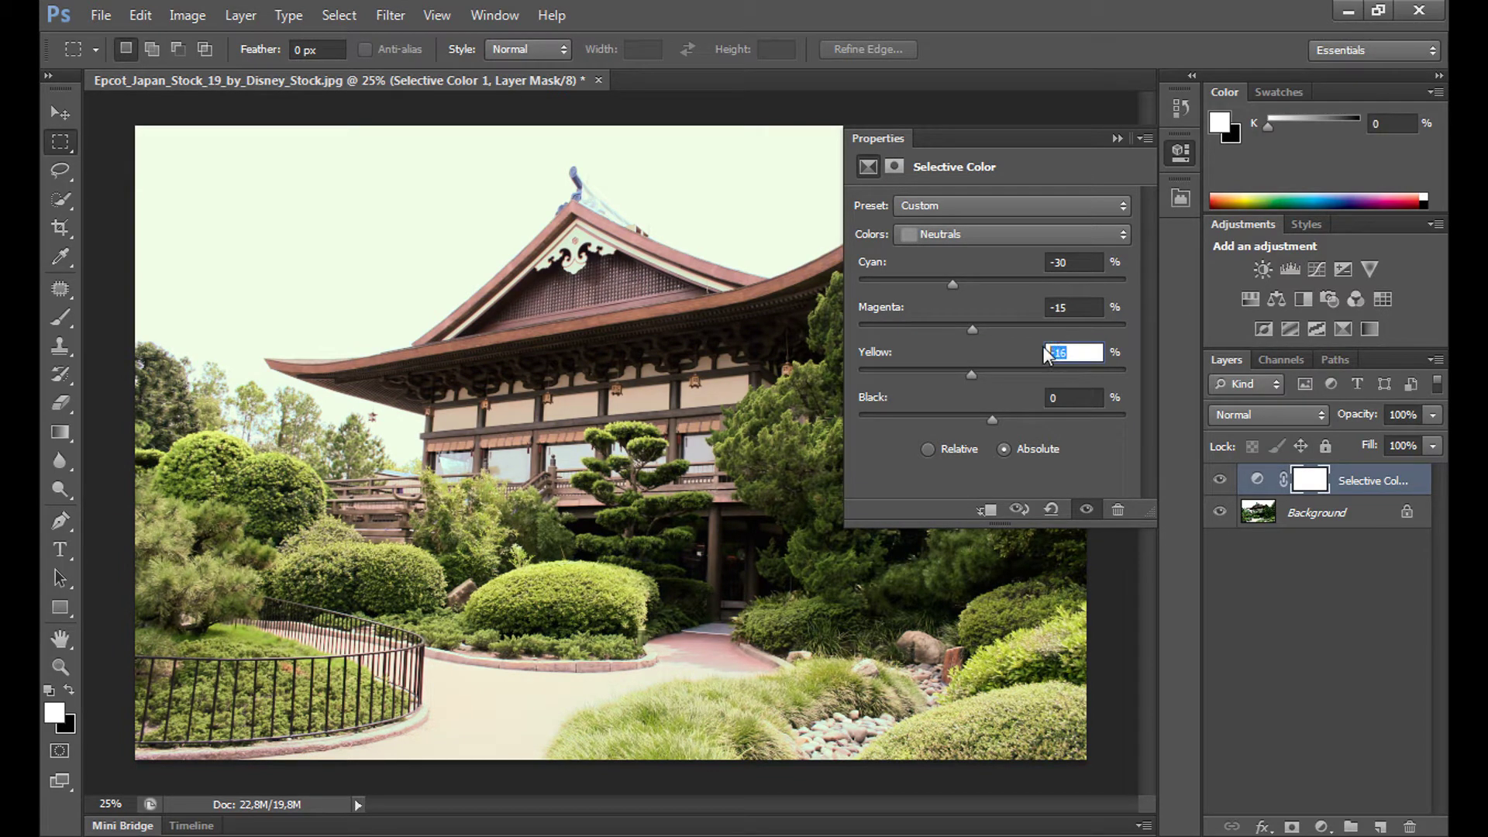
pyautogui.write('10')
pyautogui.moveTo(997, 421); pyautogui.dragTo(1004, 420)
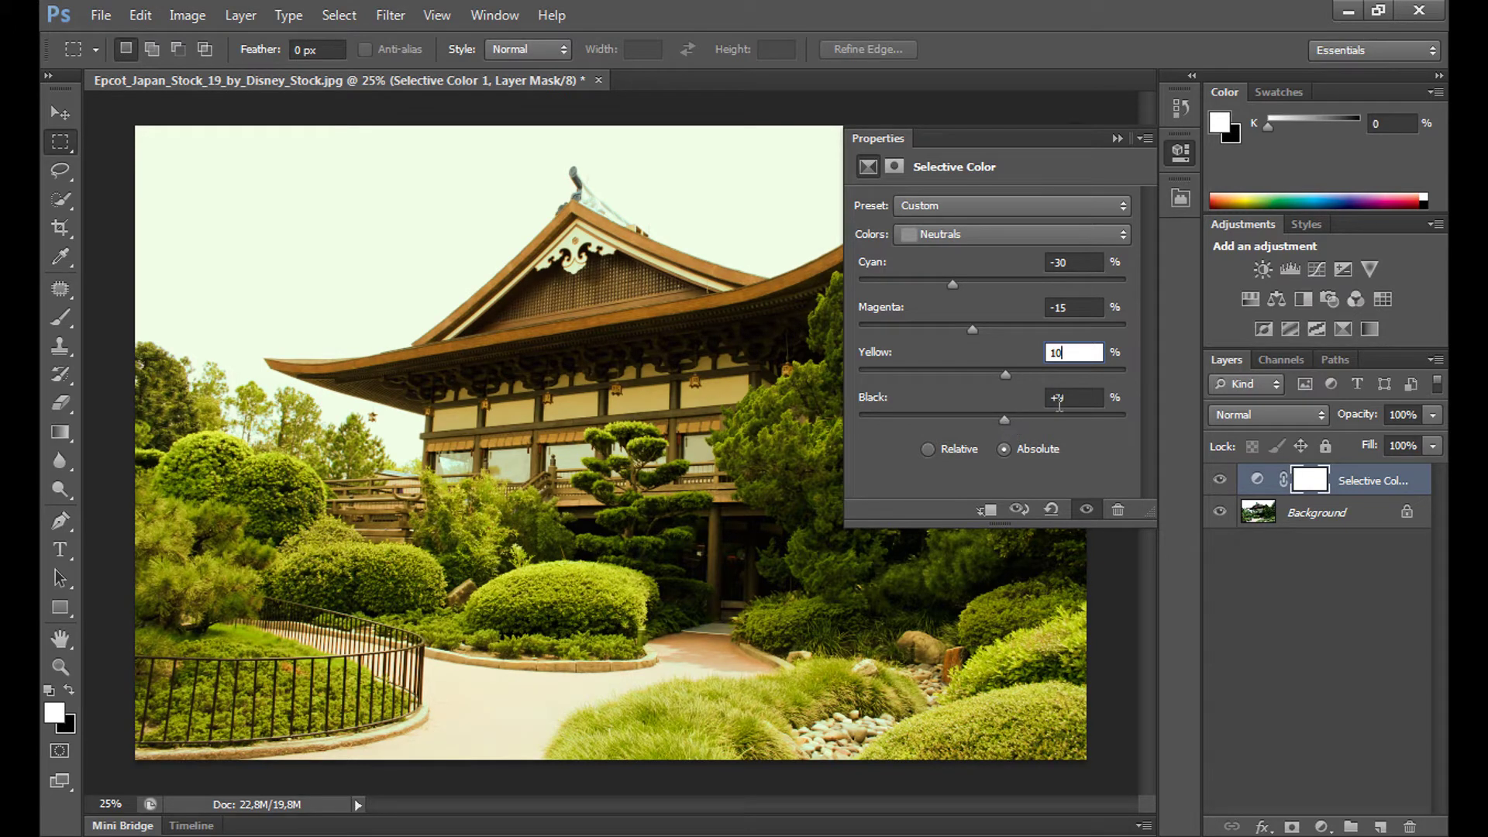
pyautogui.doubleClick(1055, 398)
pyautogui.write('5')
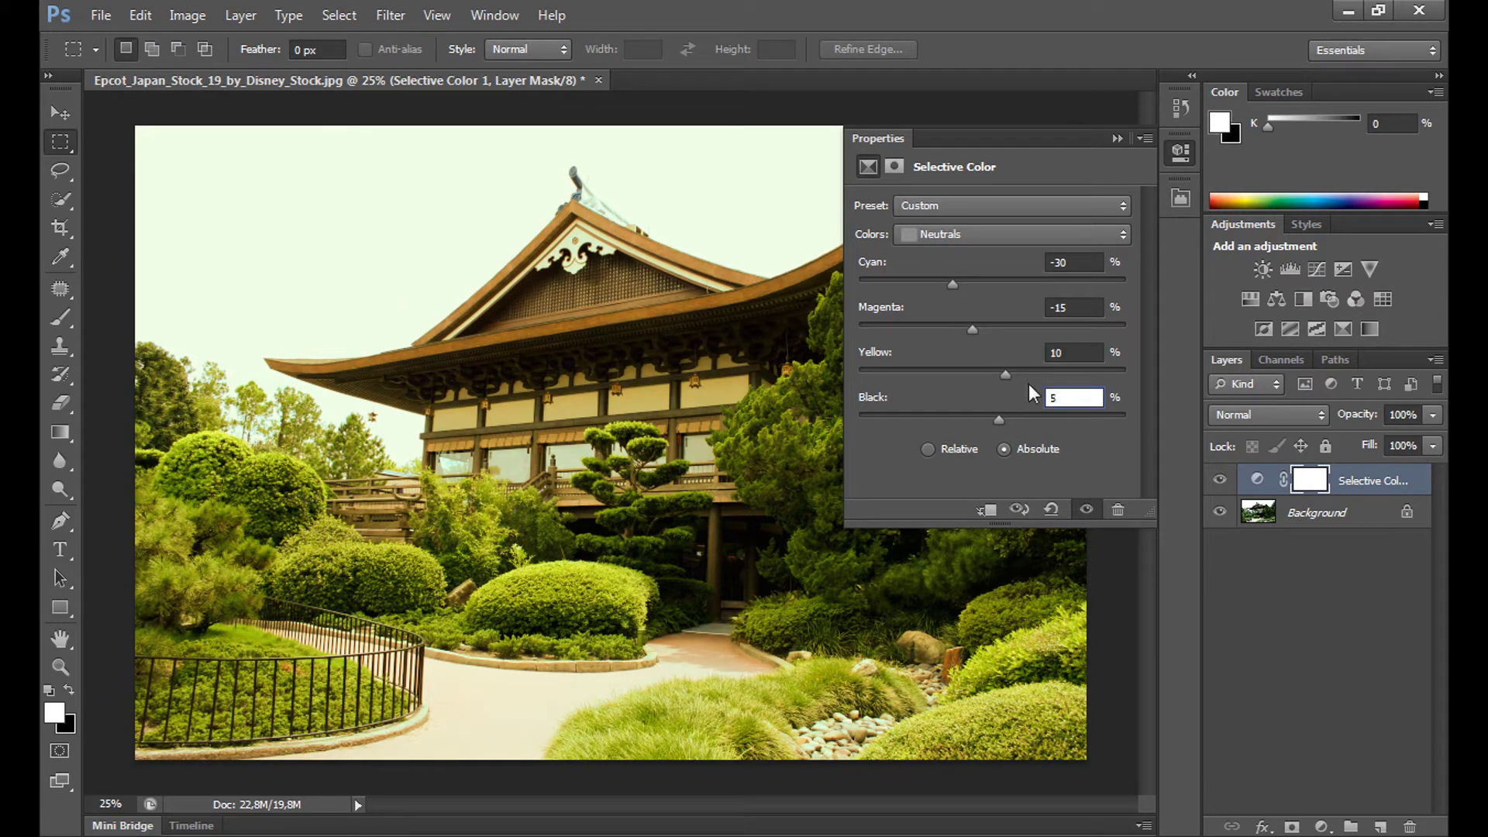
# - Switch the Selective Color range to Blacks, leaving Black at 0 after trying +18
pyautogui.click(978, 226)
pyautogui.click(976, 395)
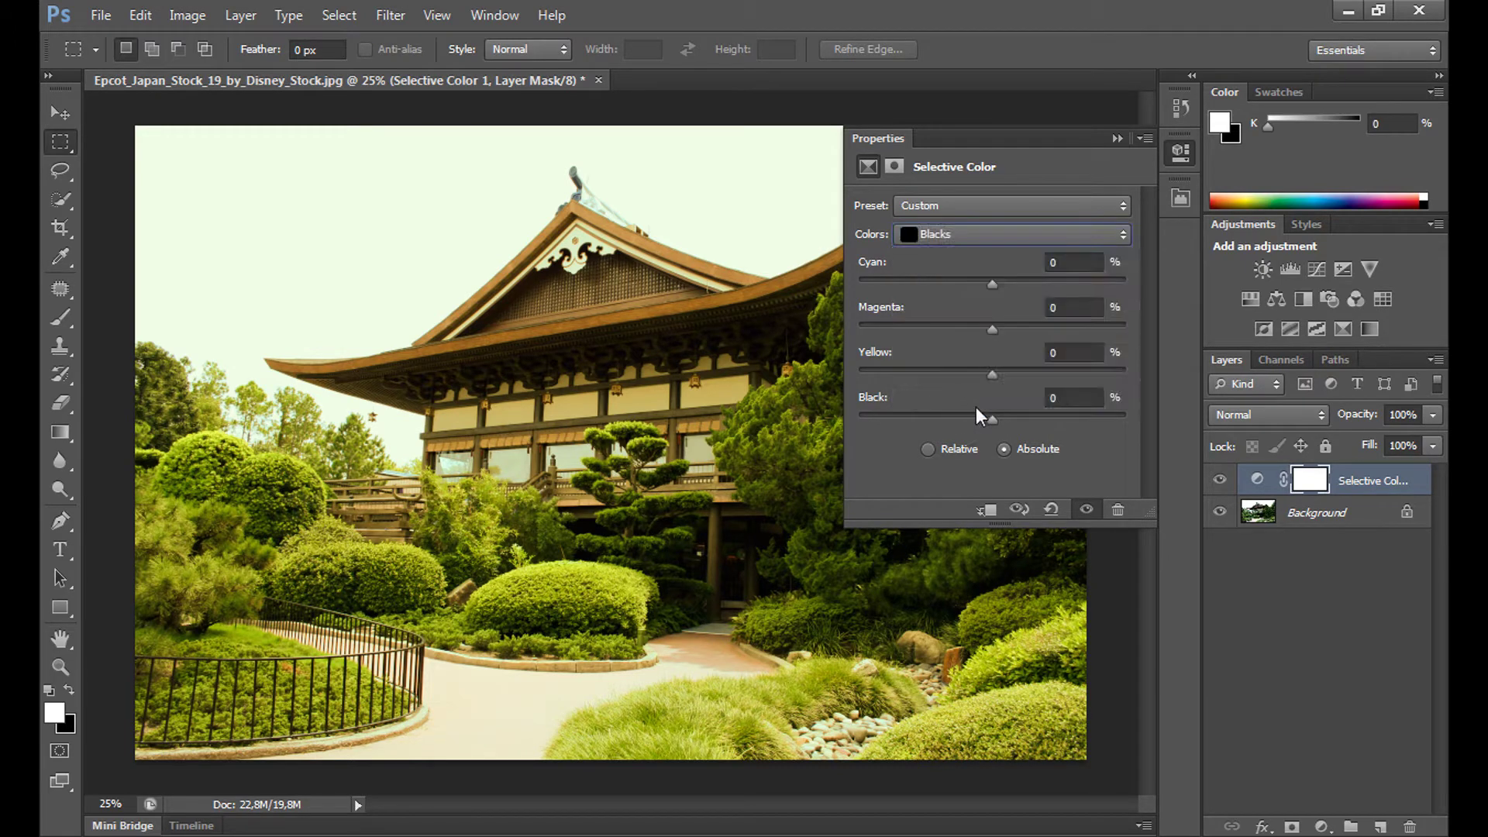
pyautogui.click(1016, 414)
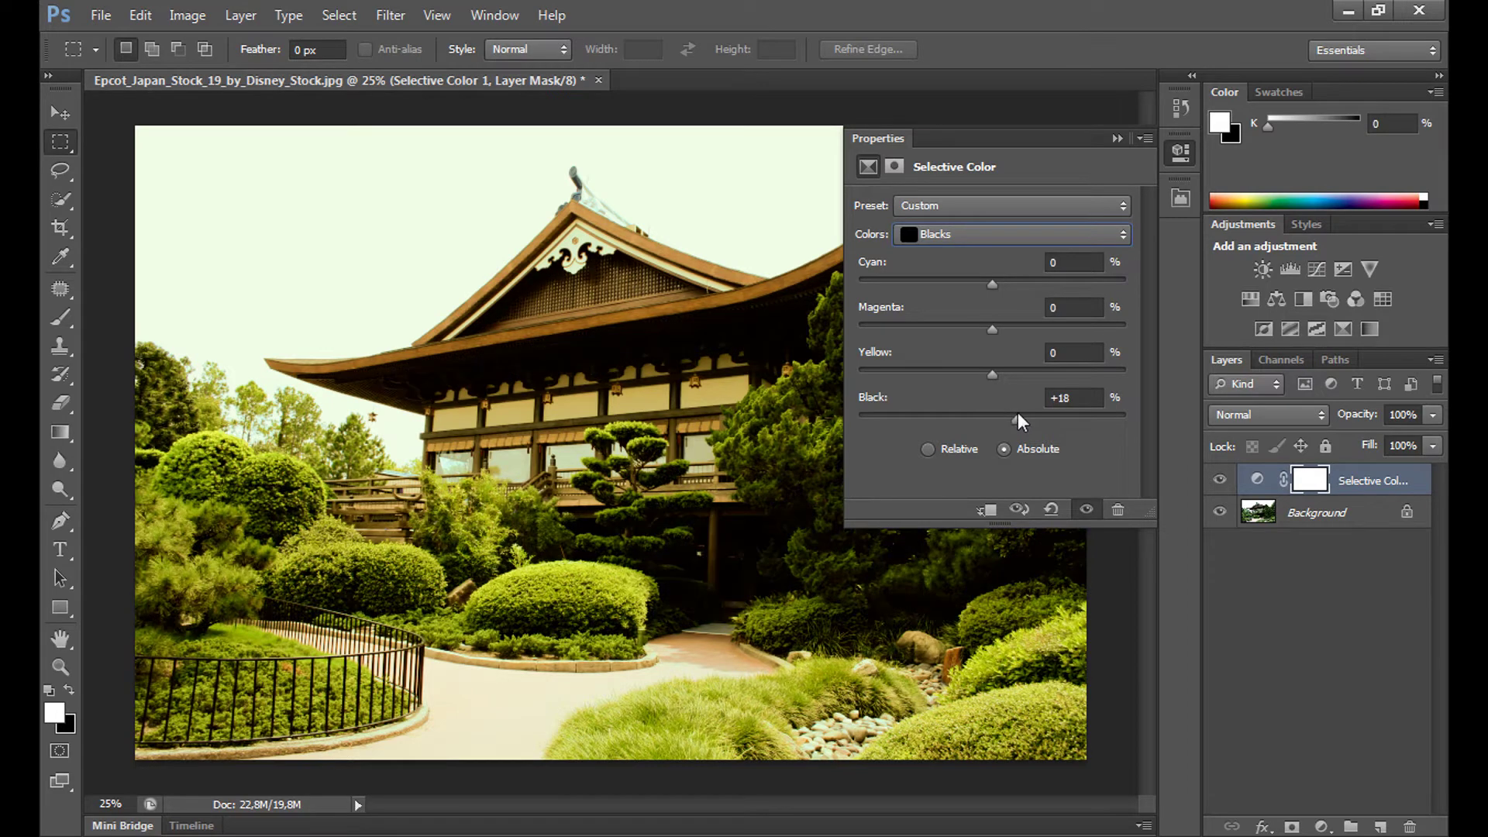
pyautogui.click(1073, 398)
pyautogui.moveTo(1073, 398); pyautogui.dragTo(1028, 392)
pyautogui.write('0')
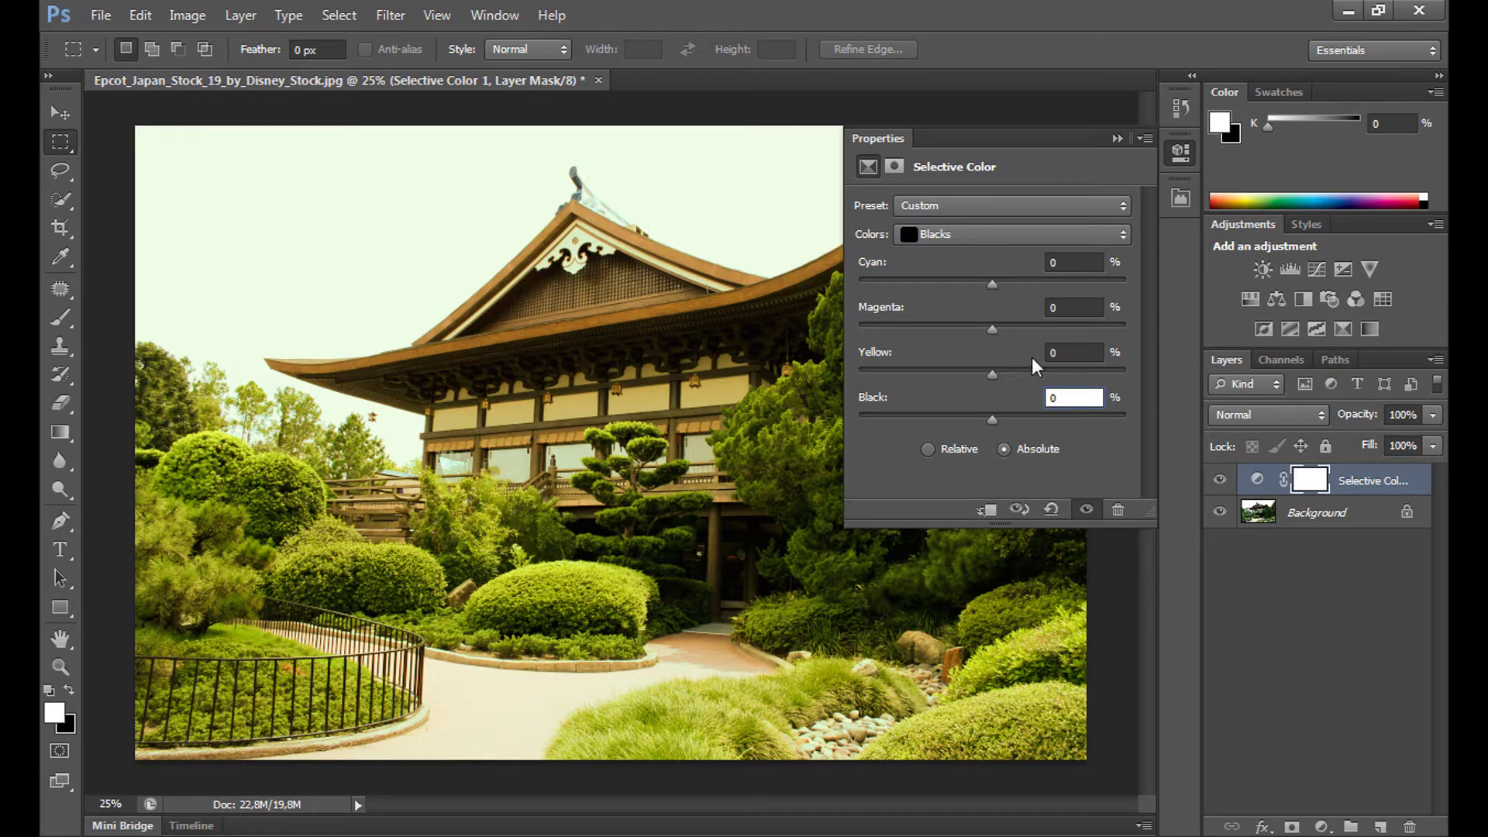
# - Set the Blacks' Magenta to 15 and compare the photo with the layer off and on
pyautogui.click(1053, 310)
pyautogui.click(1020, 325)
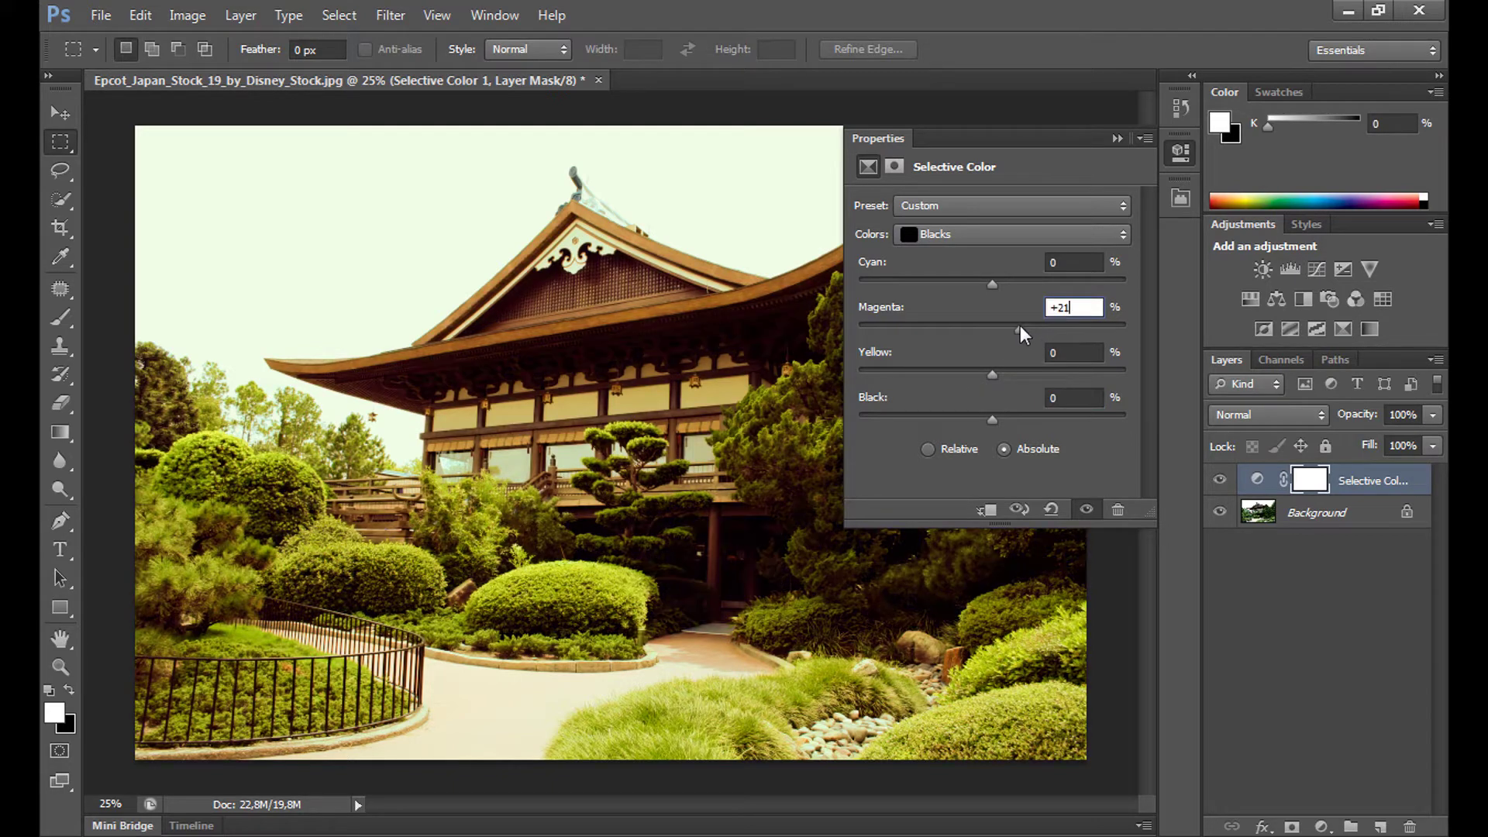
pyautogui.press('Return')
pyautogui.write('15')
pyautogui.click(1115, 137)
pyautogui.click(1217, 480)
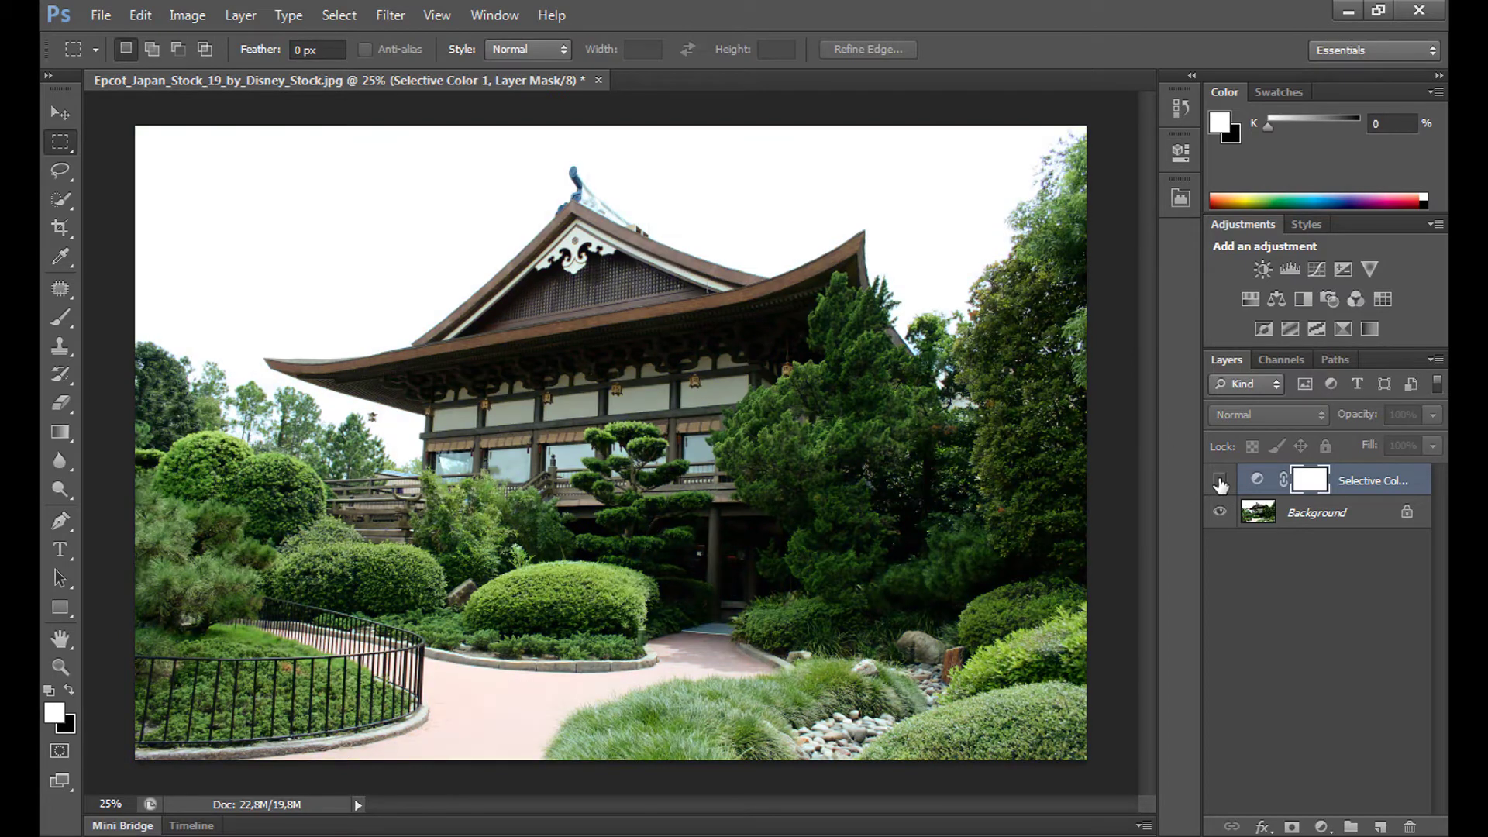
pyautogui.click(1217, 480)
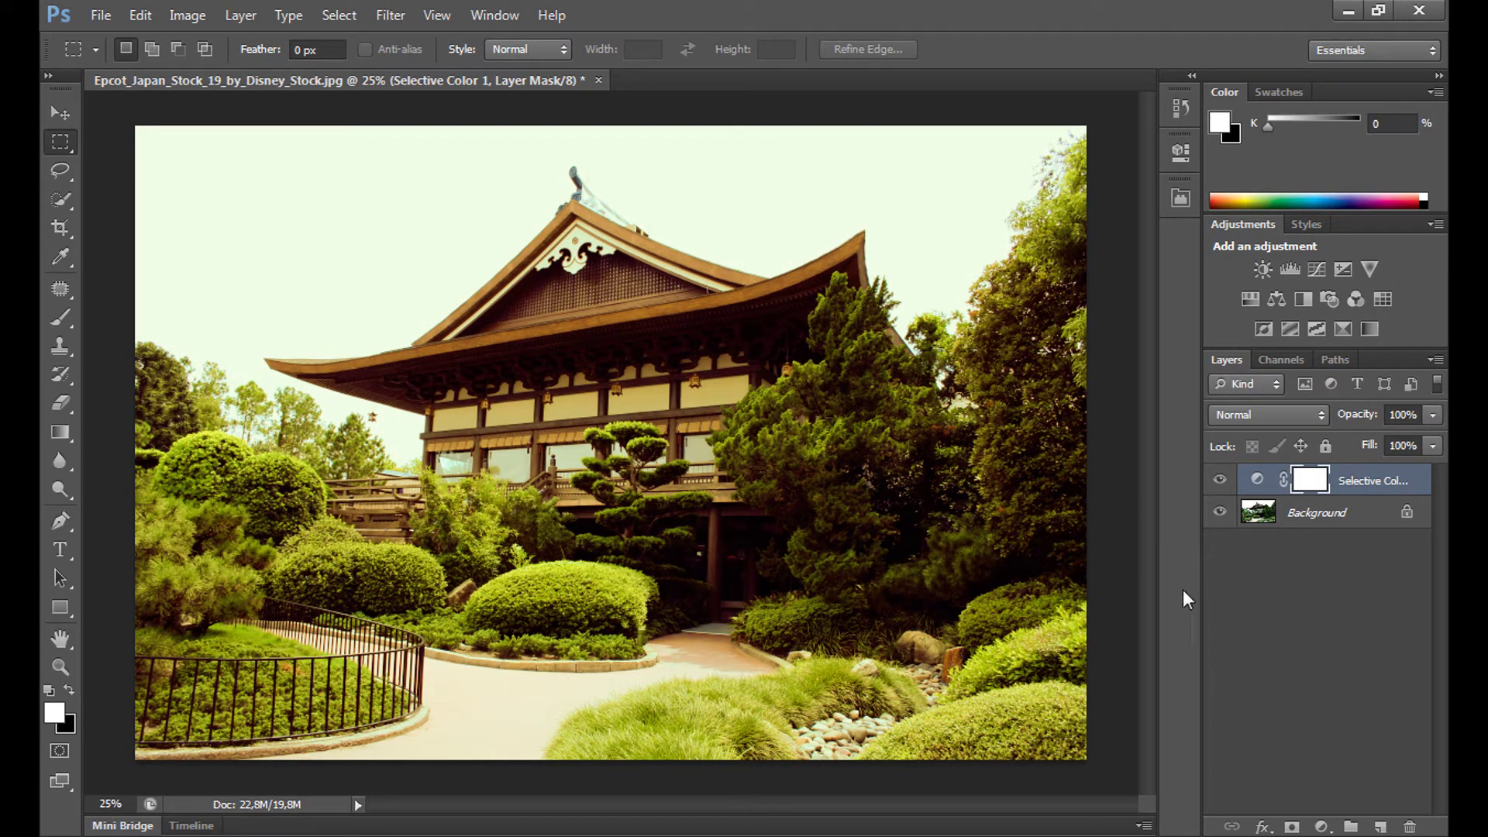
# - Add a Hue/Saturation adjustment layer and raise Lightness to +7
pyautogui.click(1321, 826)
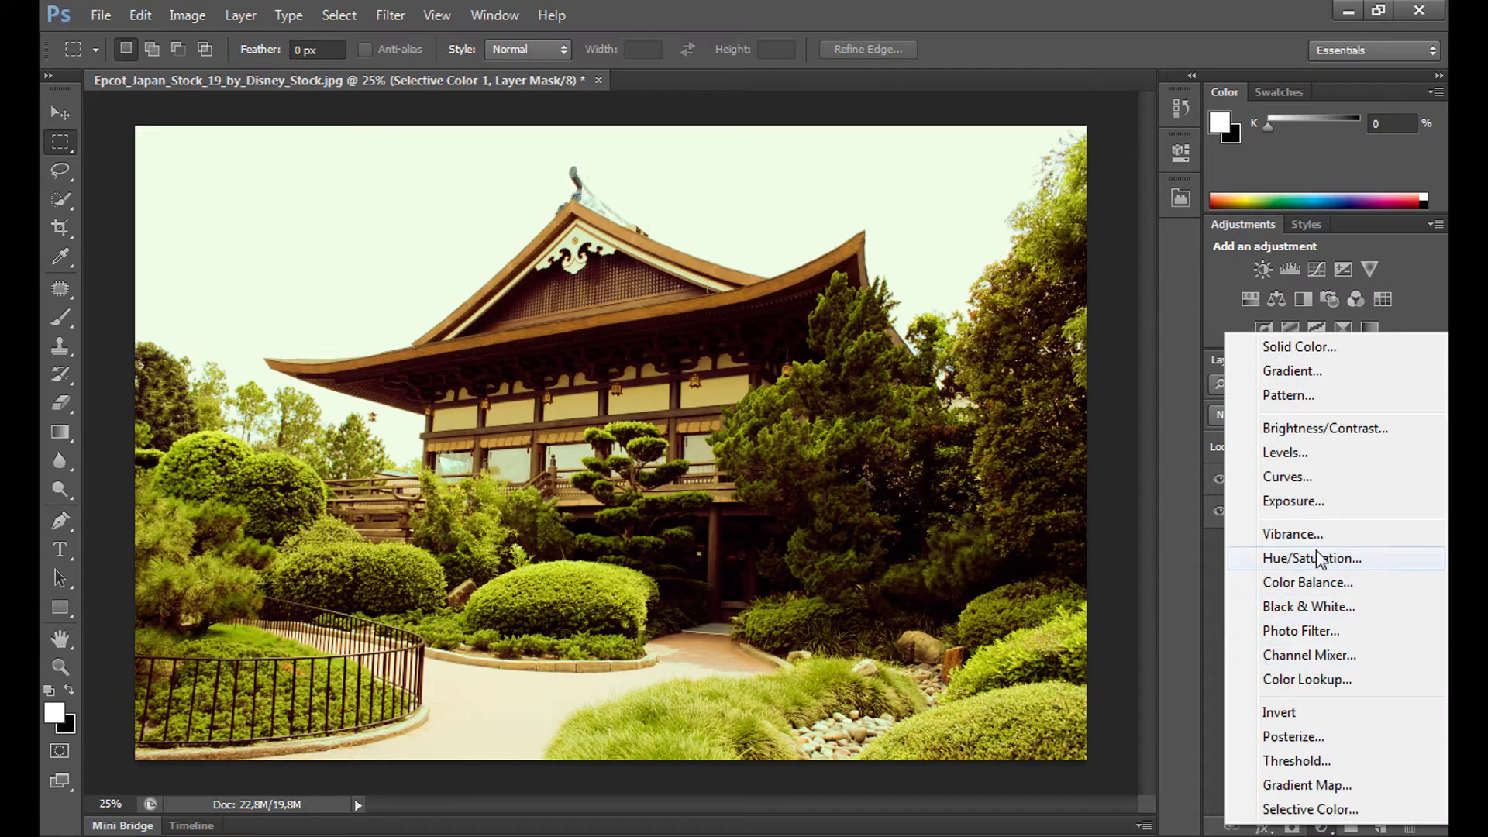
pyautogui.click(1318, 557)
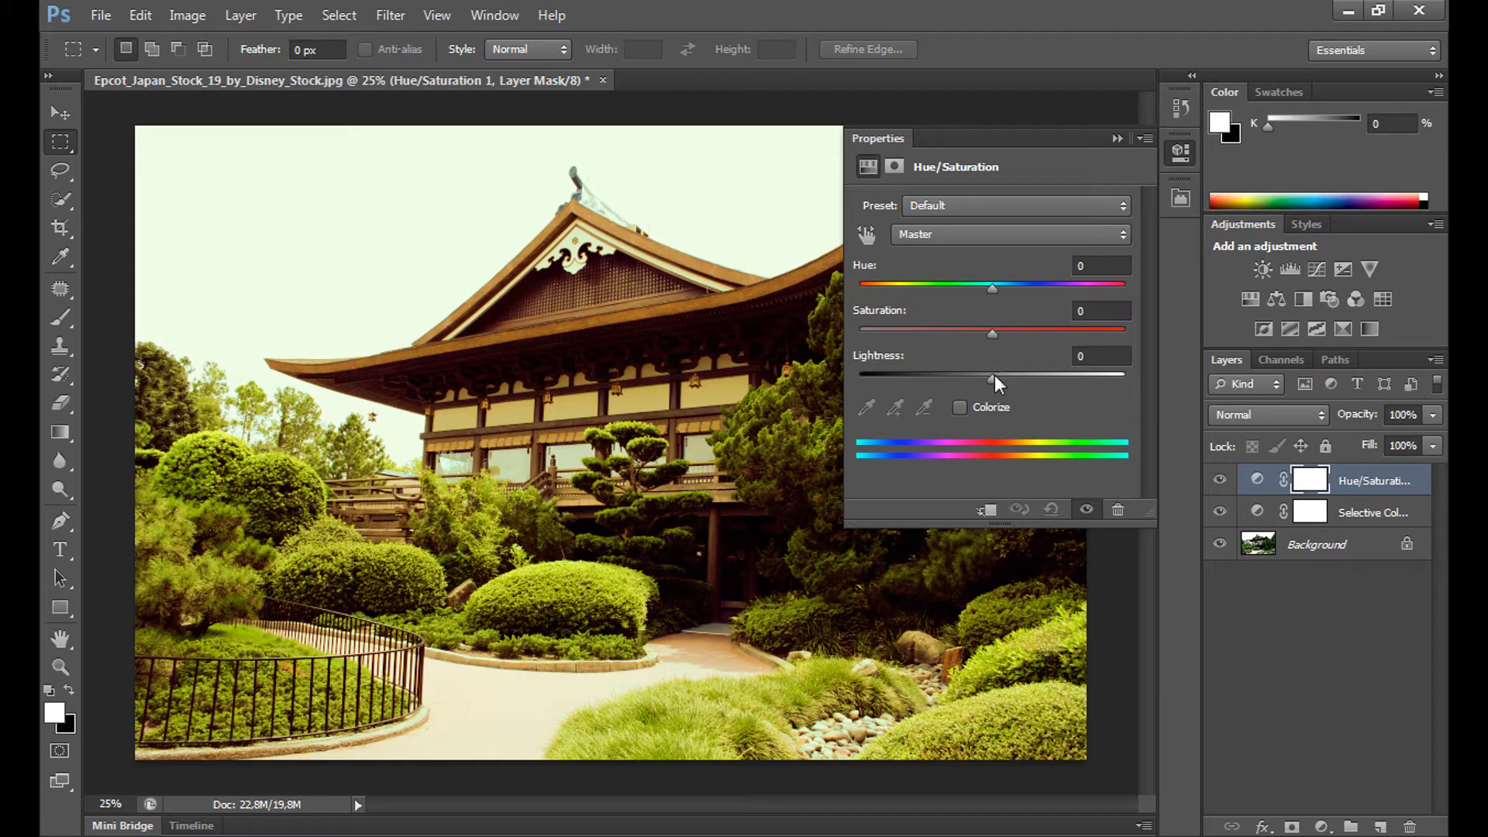
pyautogui.moveTo(997, 384); pyautogui.dragTo(1006, 384)
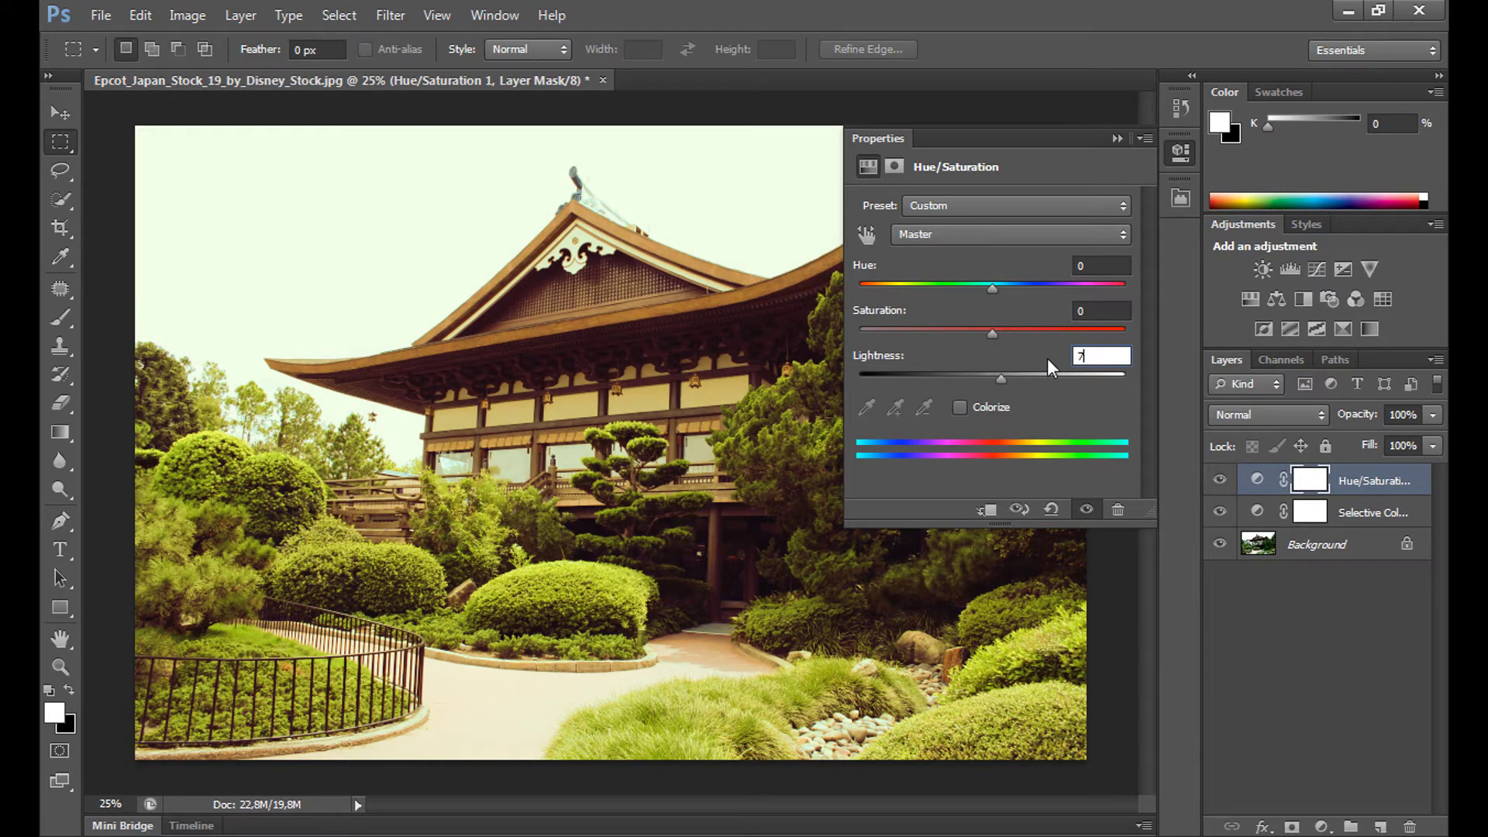
# - Set the Hue/Saturation Saturation to -10 and collapse the Properties panel
pyautogui.click(1074, 309)
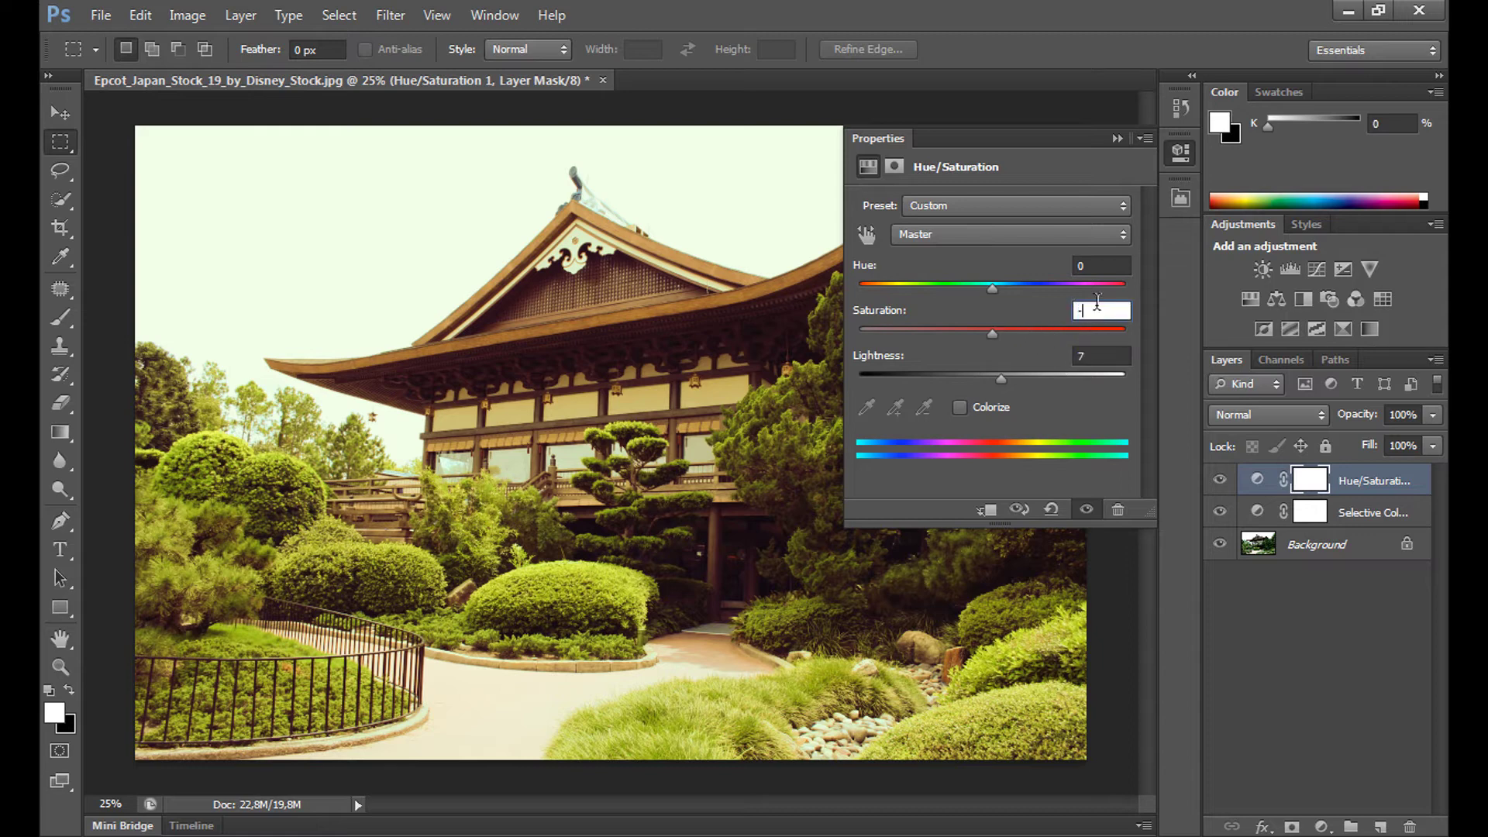
pyautogui.write('7')
pyautogui.write('14')
pyautogui.press('BackSpace')
pyautogui.write('0')
pyautogui.press('Return')
pyautogui.write('10')
pyautogui.moveTo(1005, 333); pyautogui.dragTo(896, 327)
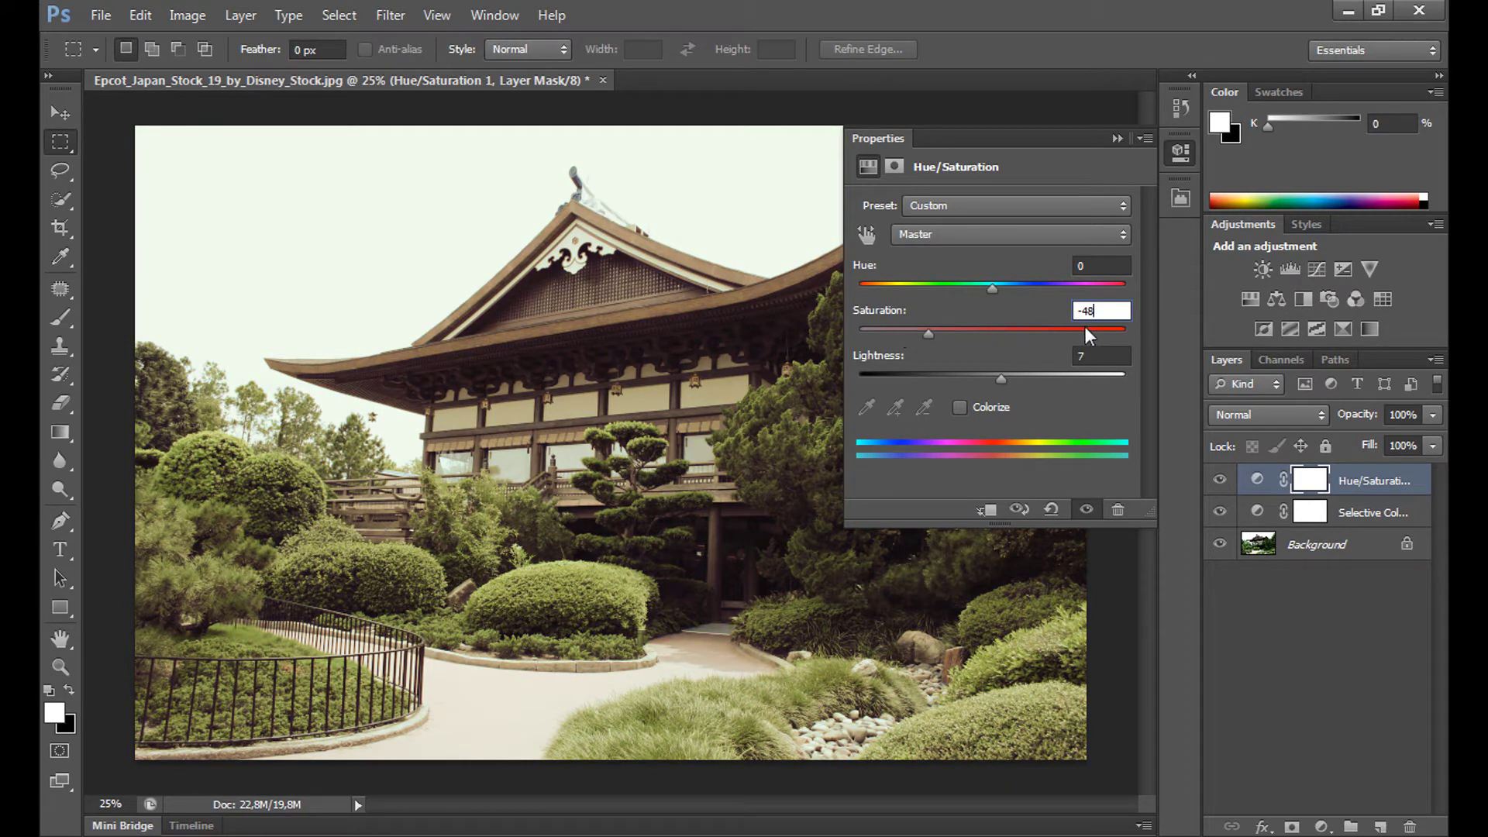
pyautogui.write('-10')
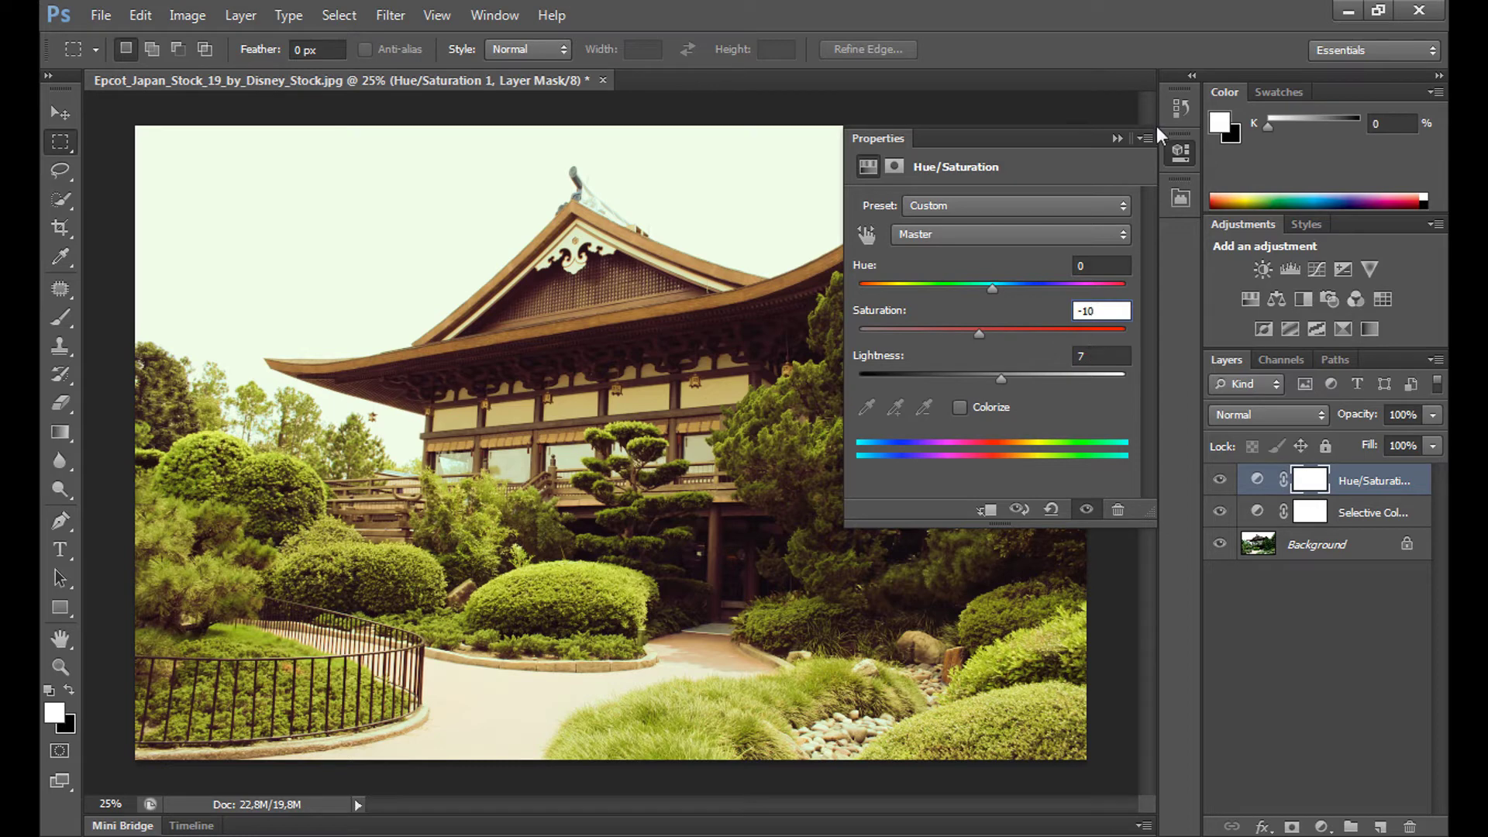
pyautogui.click(1117, 139)
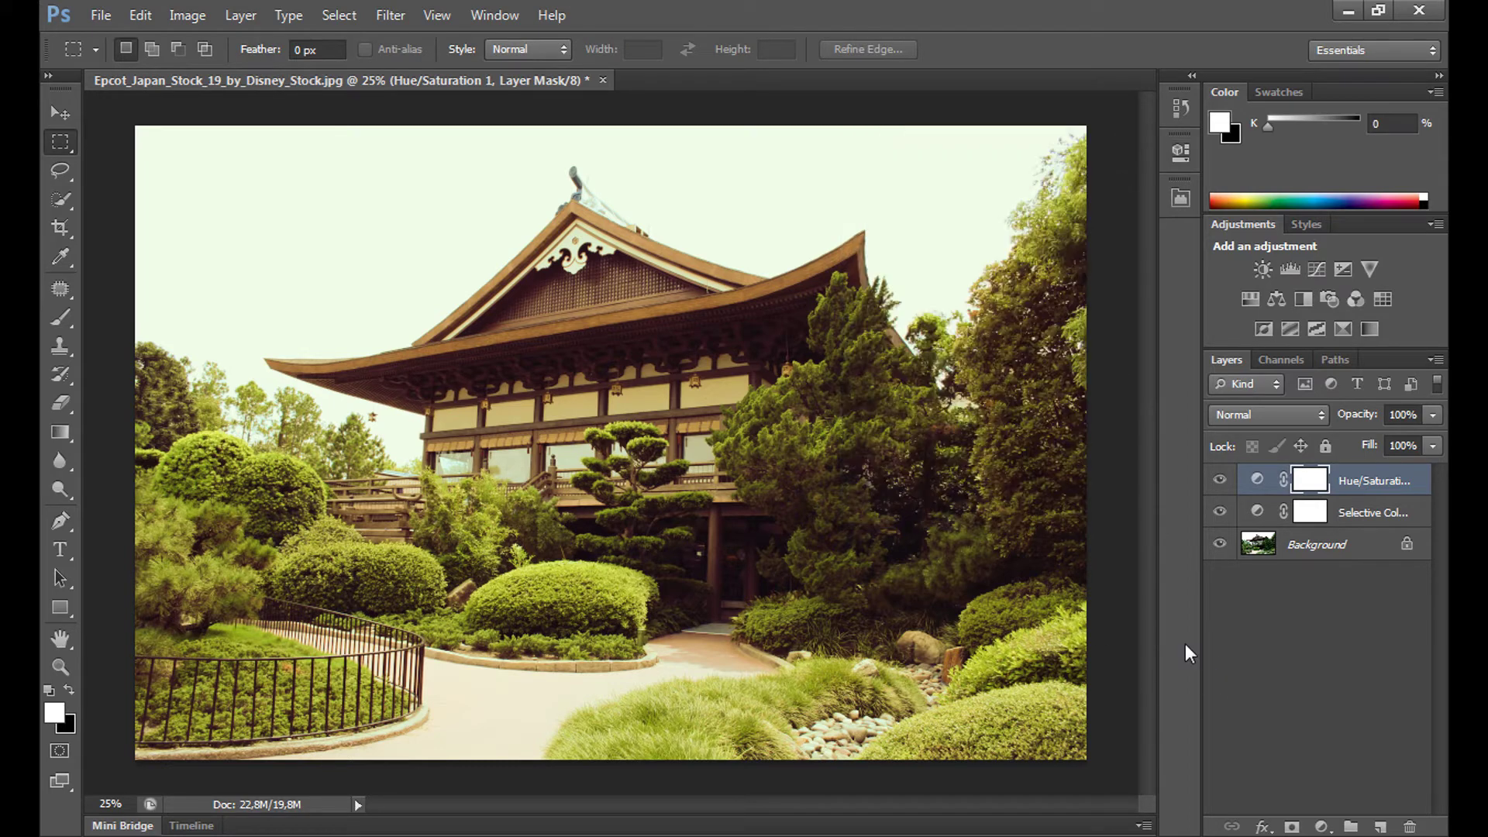
# - Add a Curves layer, lift the RGB midtones, and lift the Red channel midtones
pyautogui.click(1321, 827)
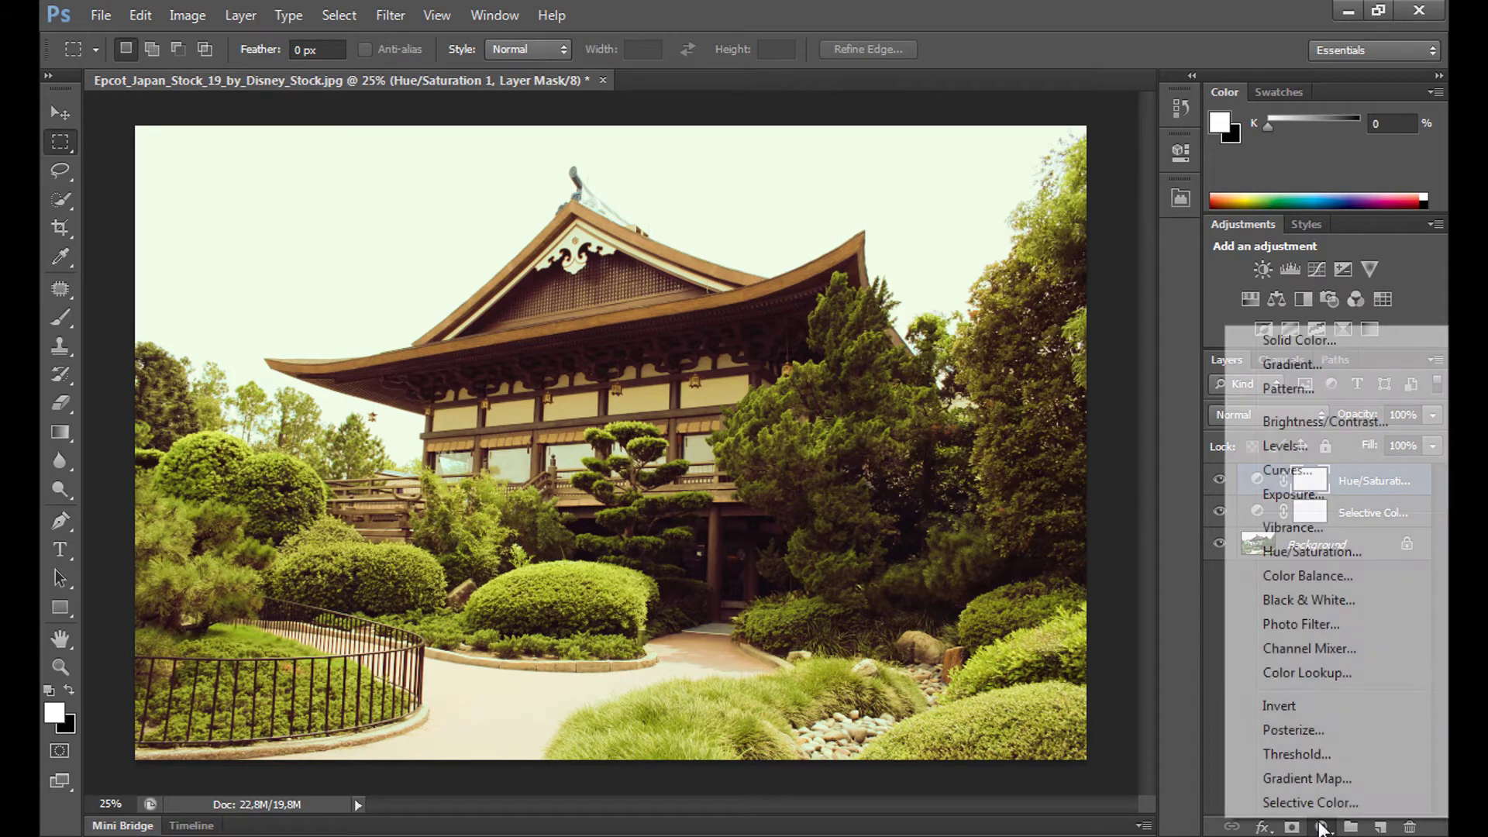
pyautogui.click(1281, 471)
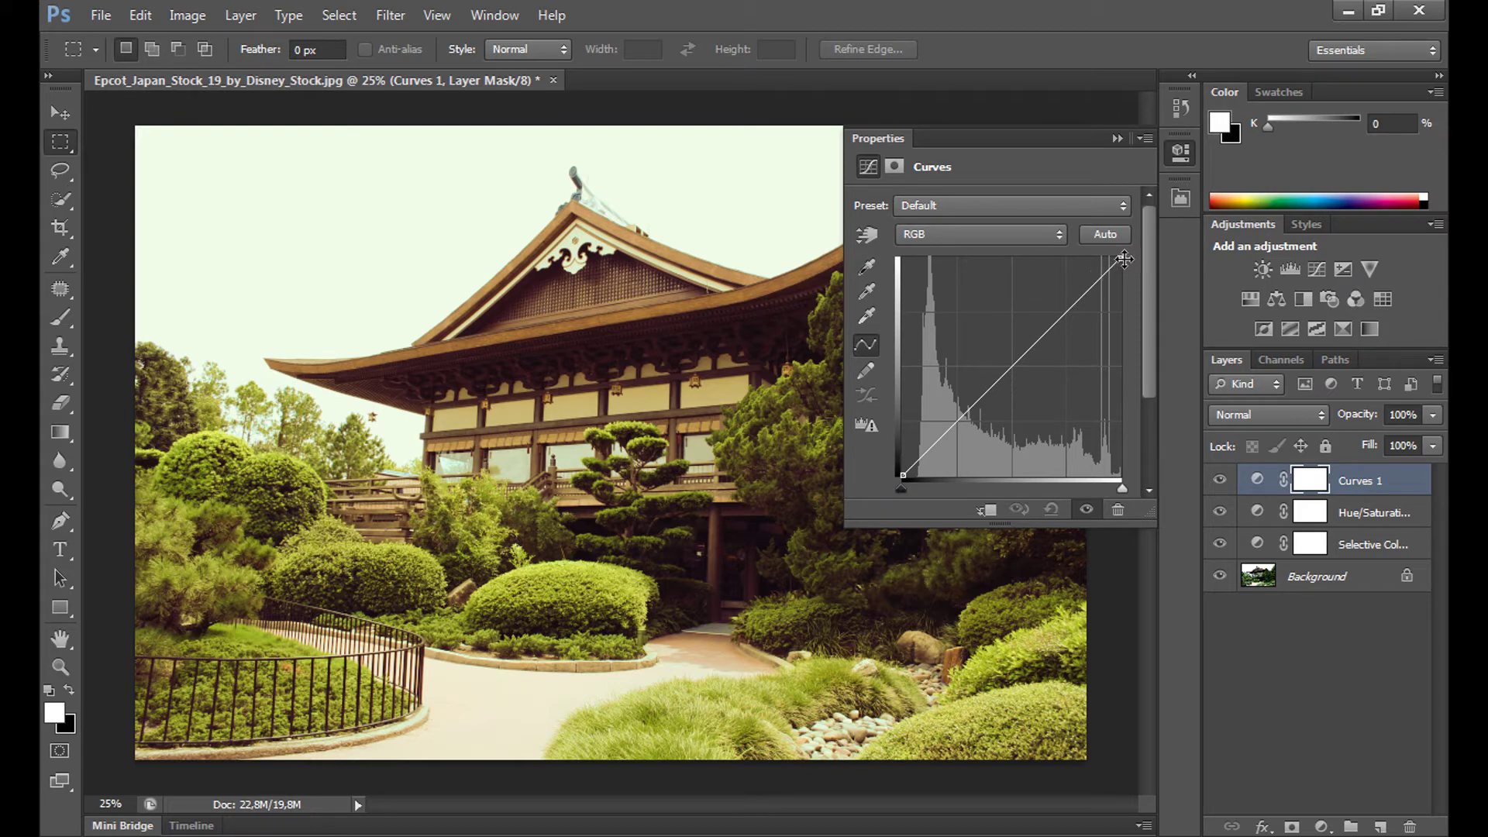
pyautogui.click(982, 383)
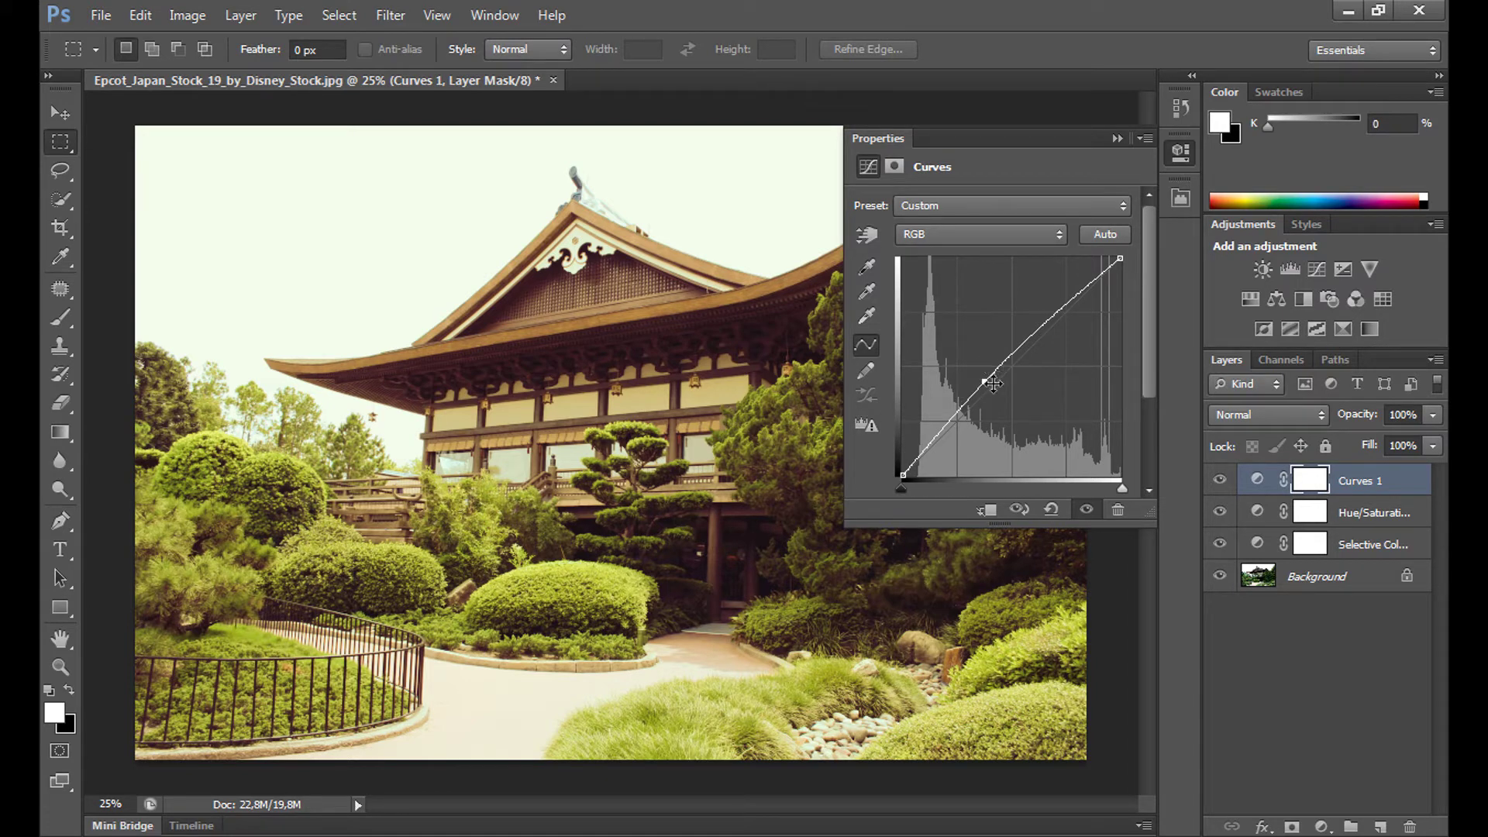
pyautogui.click(977, 233)
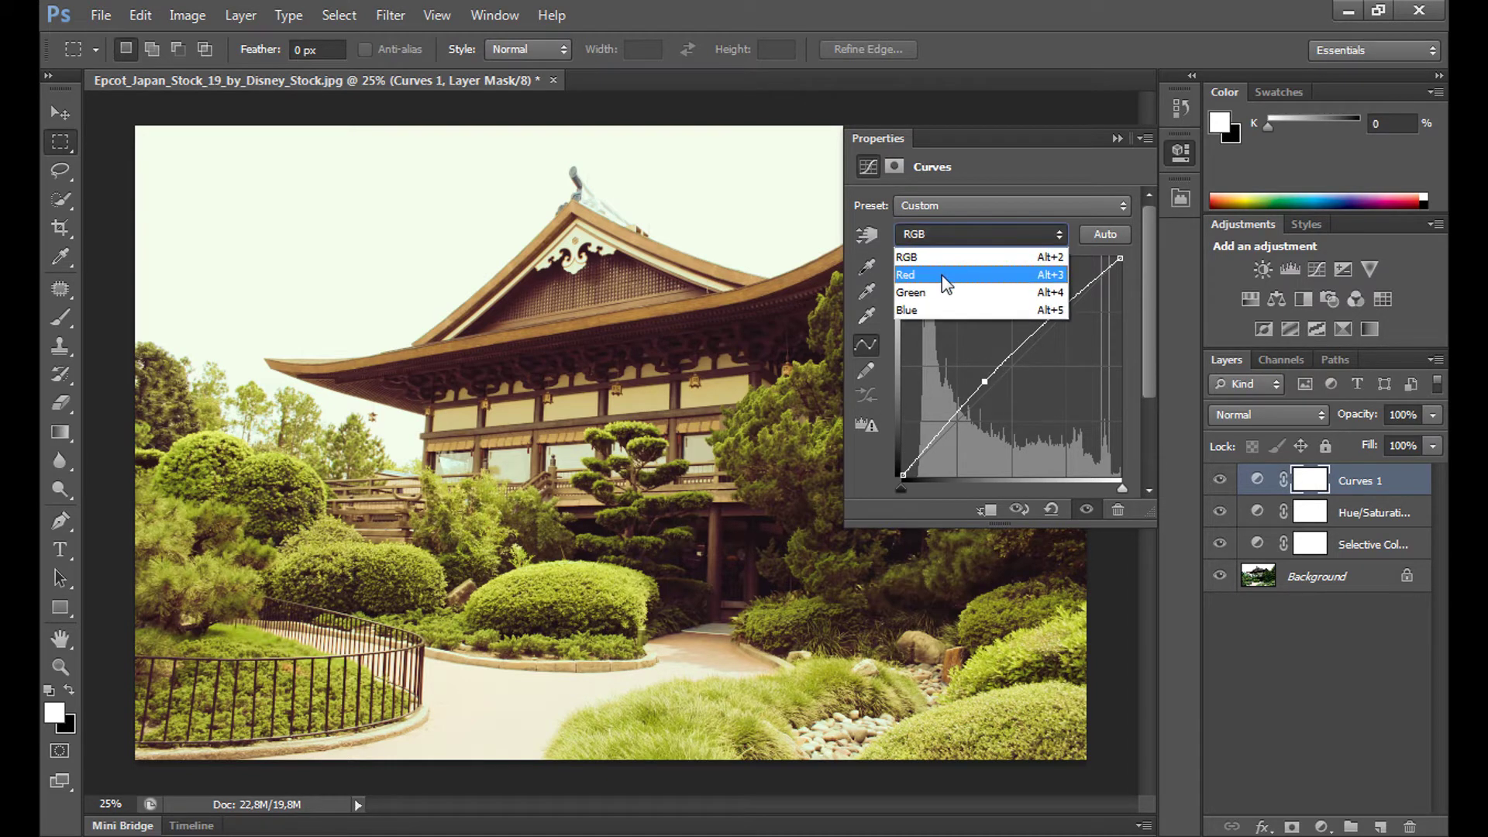
pyautogui.click(975, 256)
pyautogui.click(990, 376)
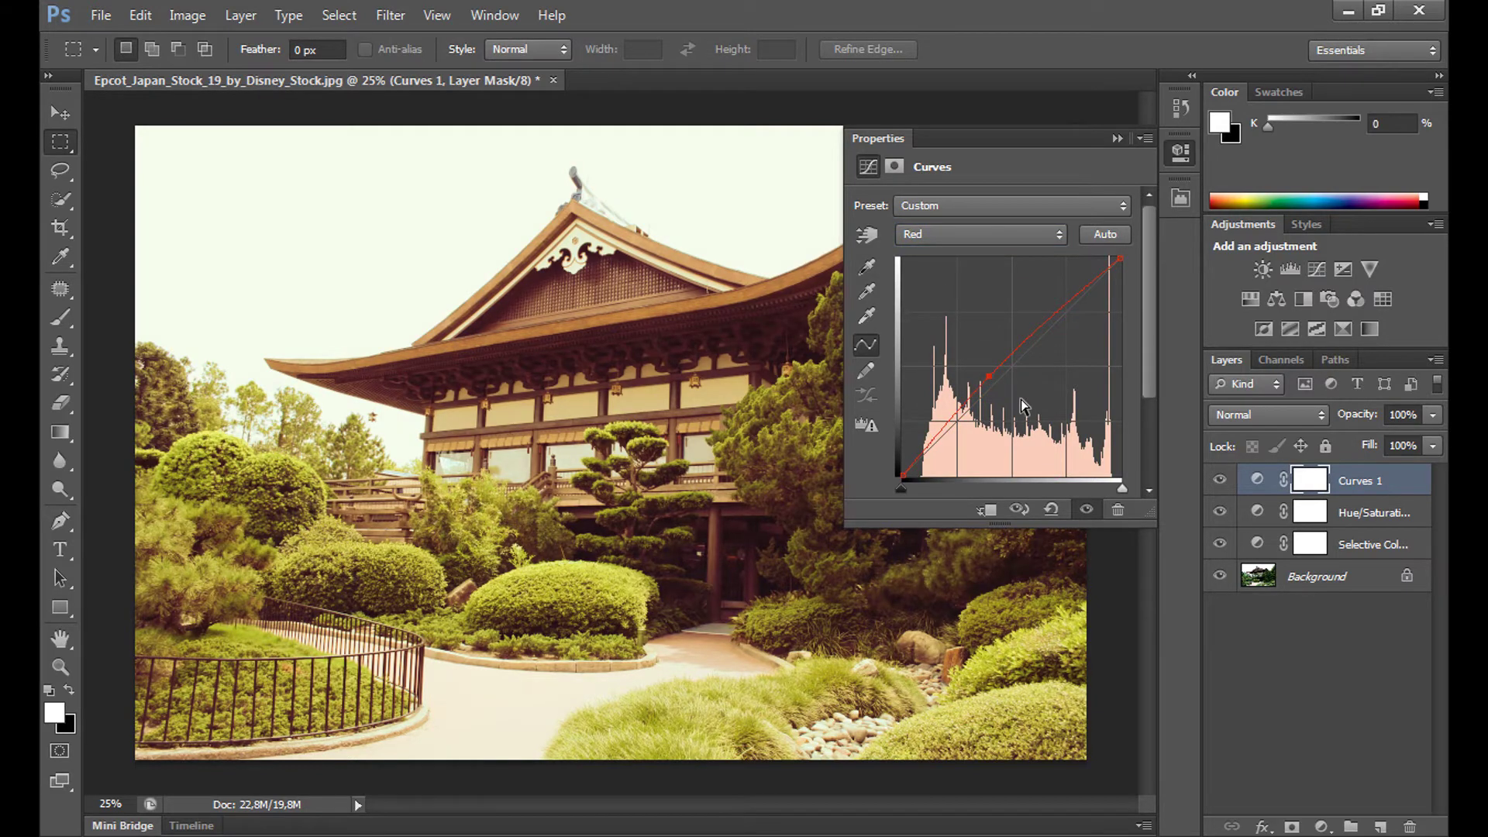
# - Lower the Green channel midtones and add two points on the Blue channel curve
pyautogui.click(935, 233)
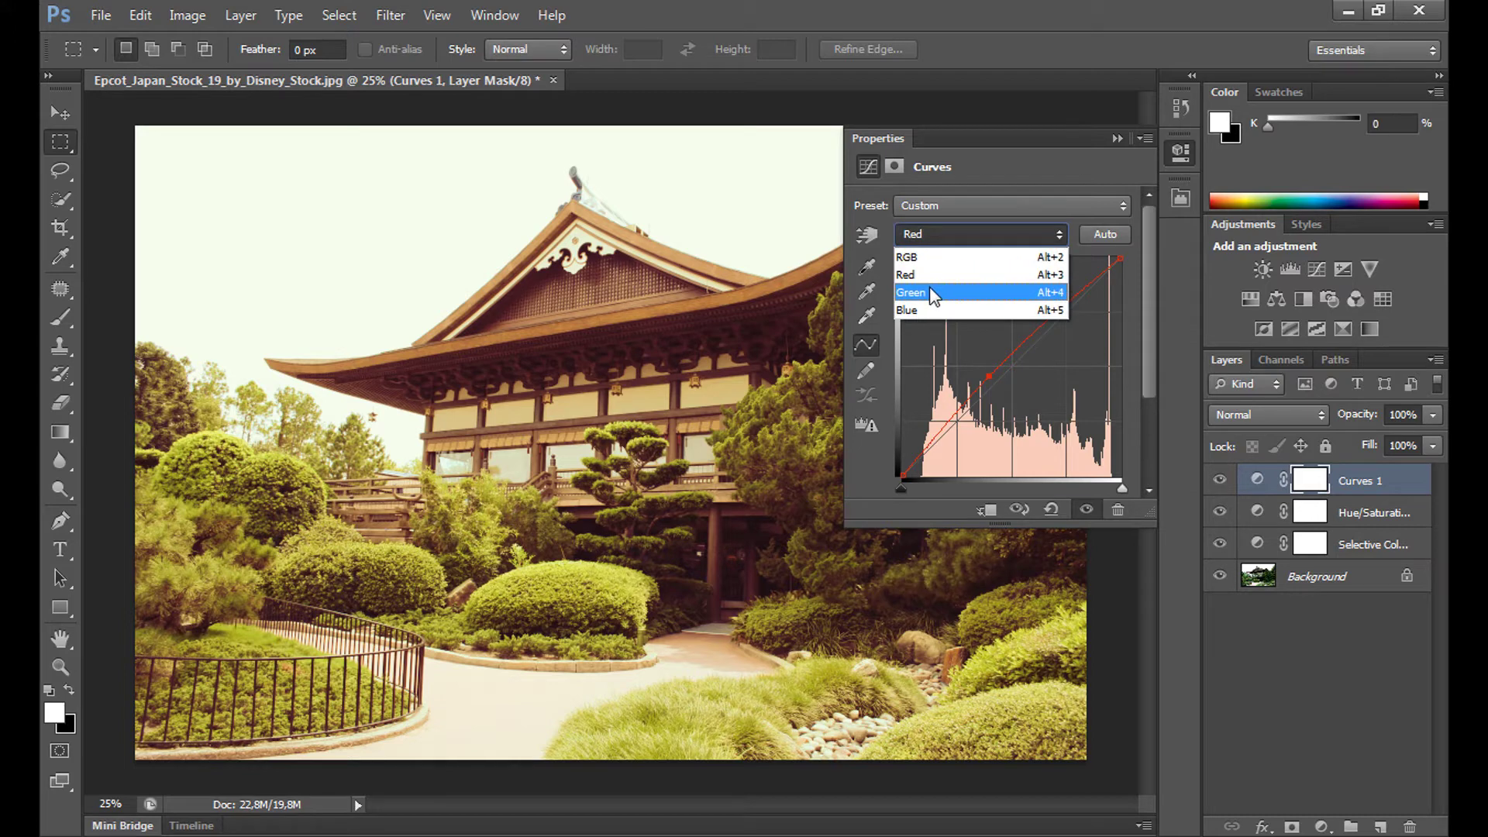
pyautogui.click(928, 292)
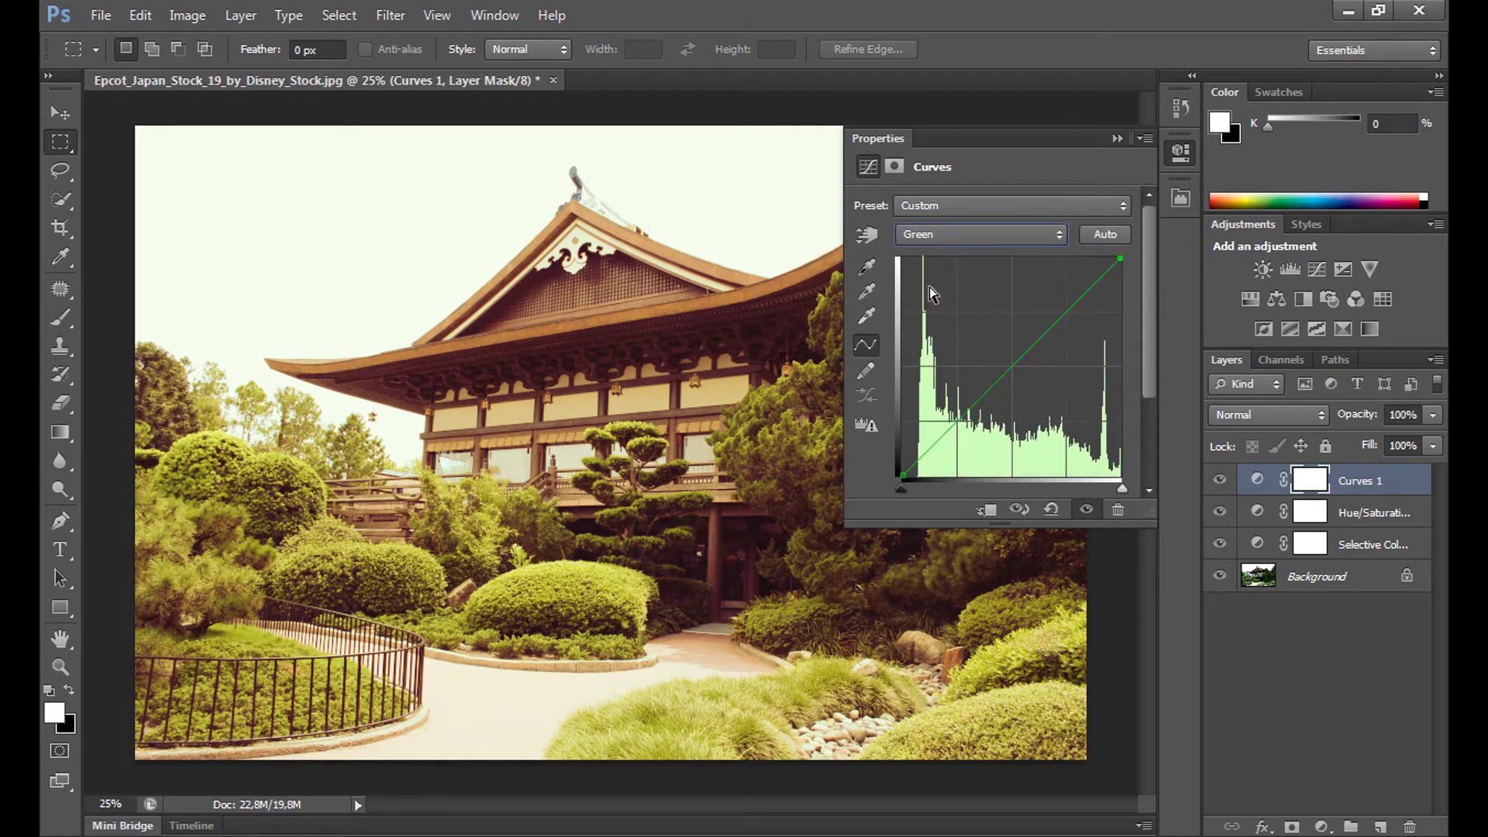
pyautogui.click(999, 385)
pyautogui.click(992, 236)
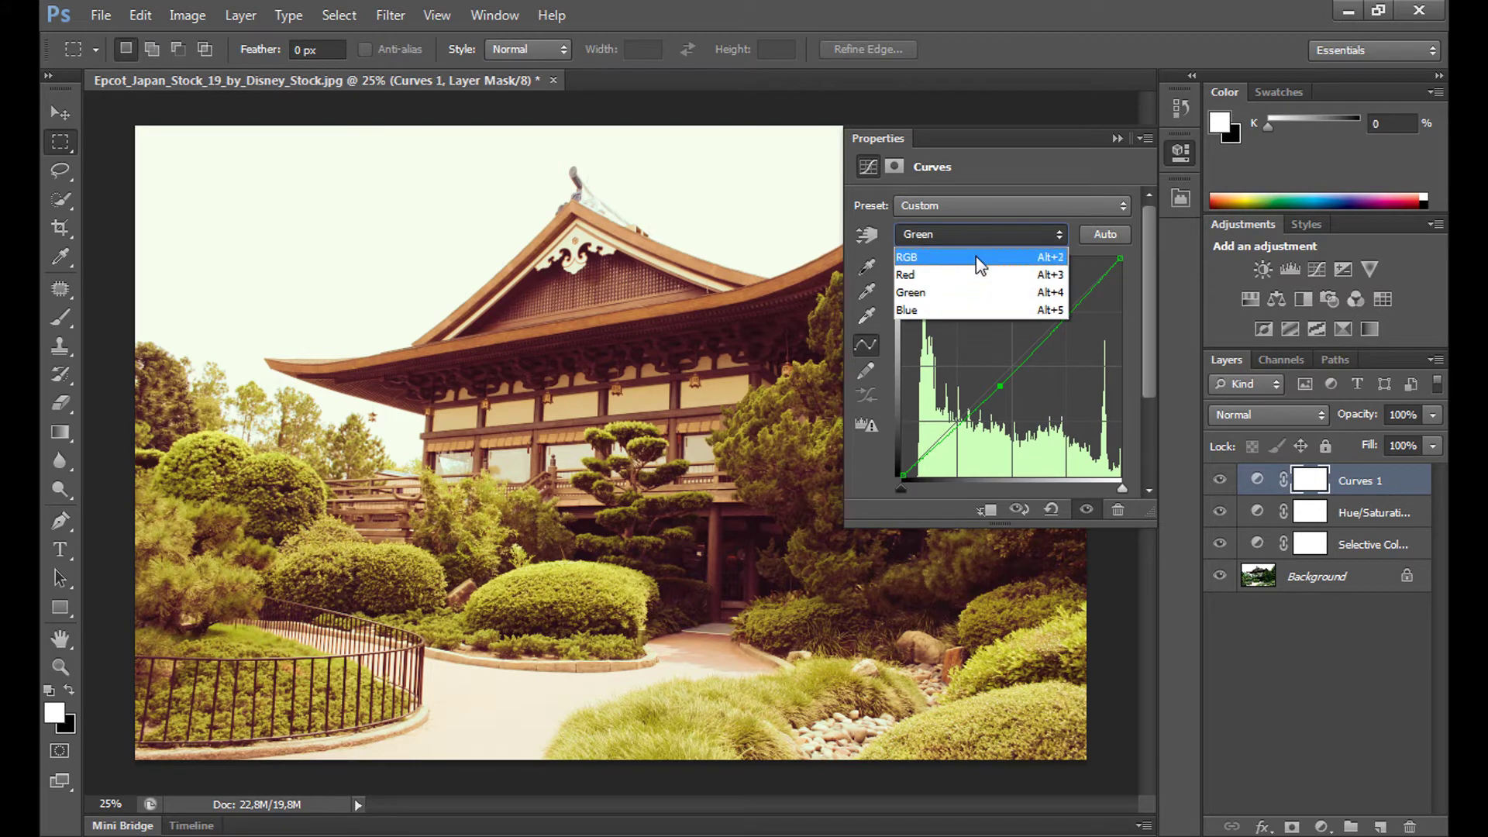
pyautogui.click(909, 309)
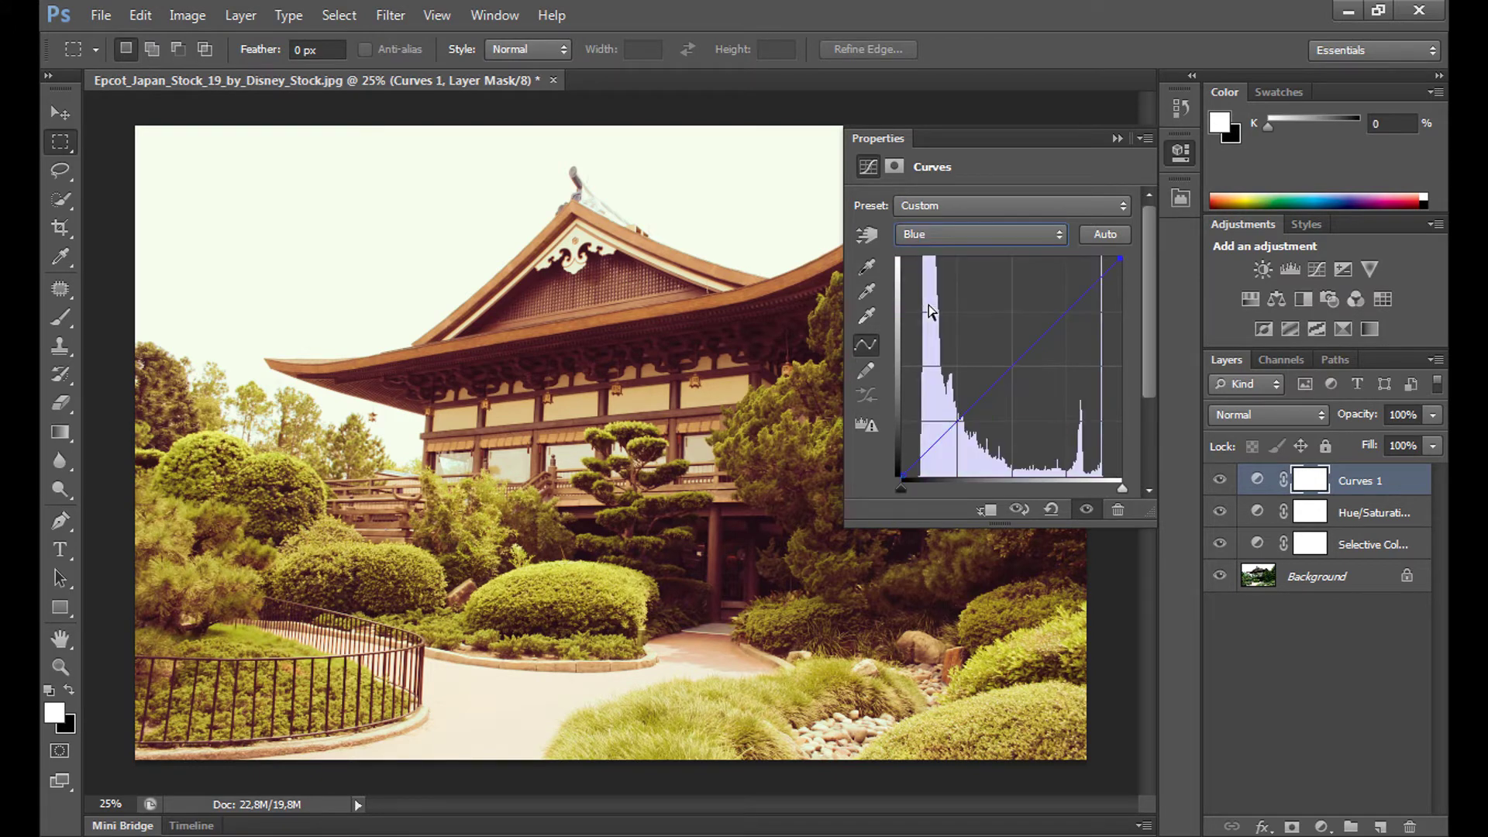
pyautogui.click(948, 423)
pyautogui.click(1044, 333)
pyautogui.click(1116, 138)
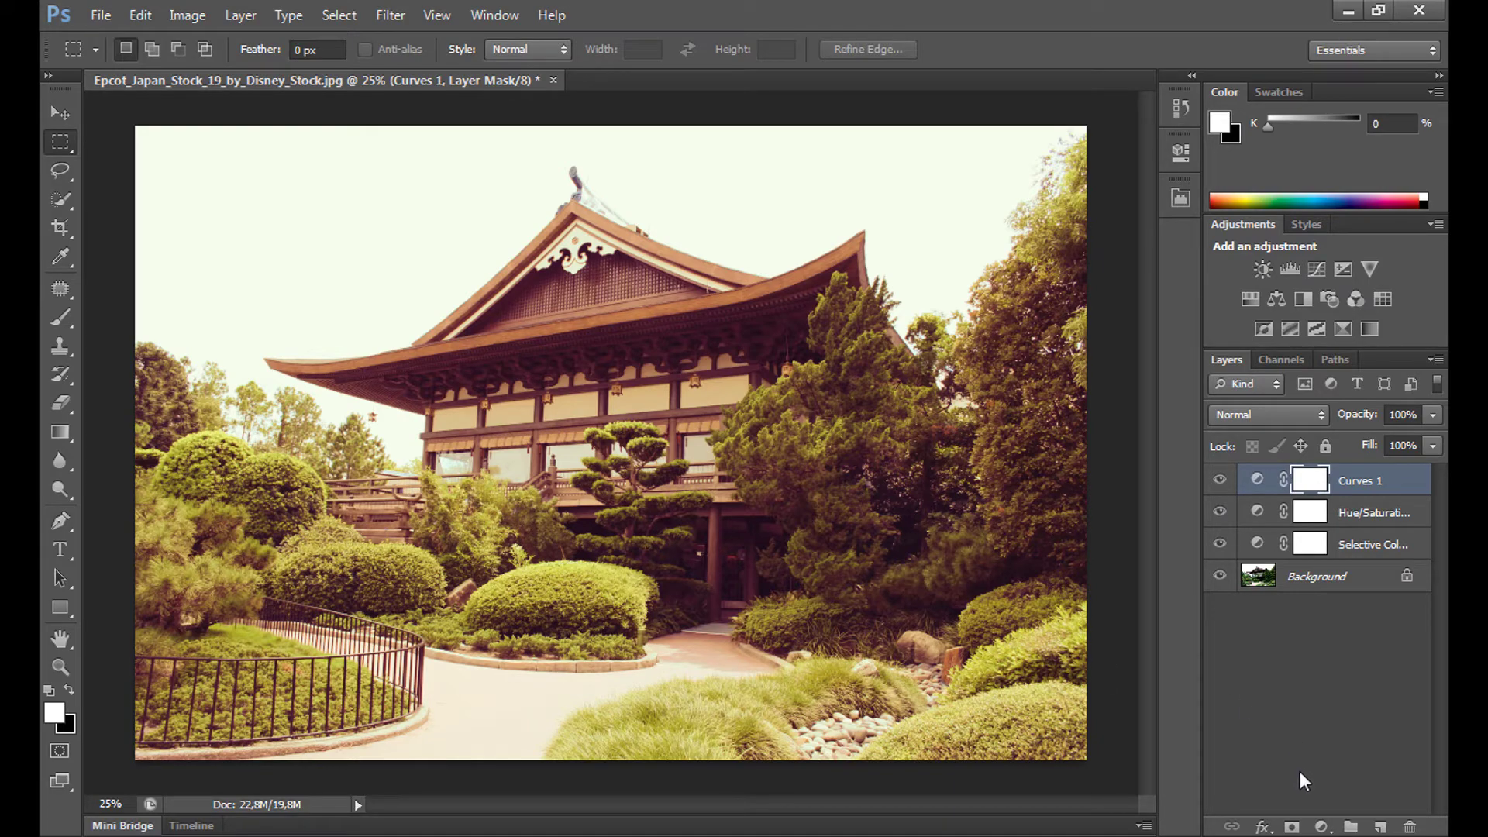
# - Add a Gradient Map adjustment layer above the stack
pyautogui.click(1321, 826)
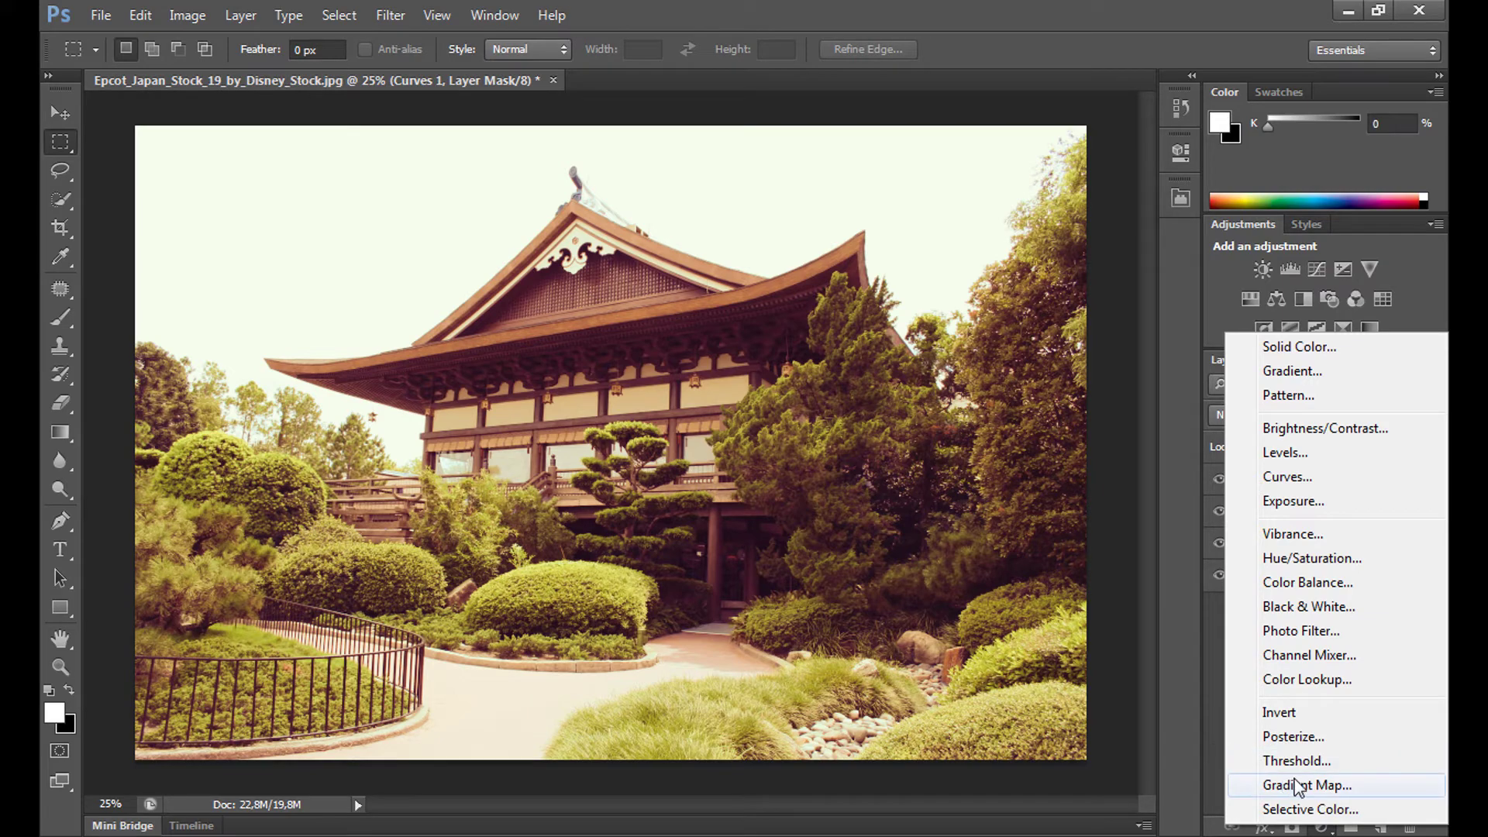
pyautogui.click(1207, 728)
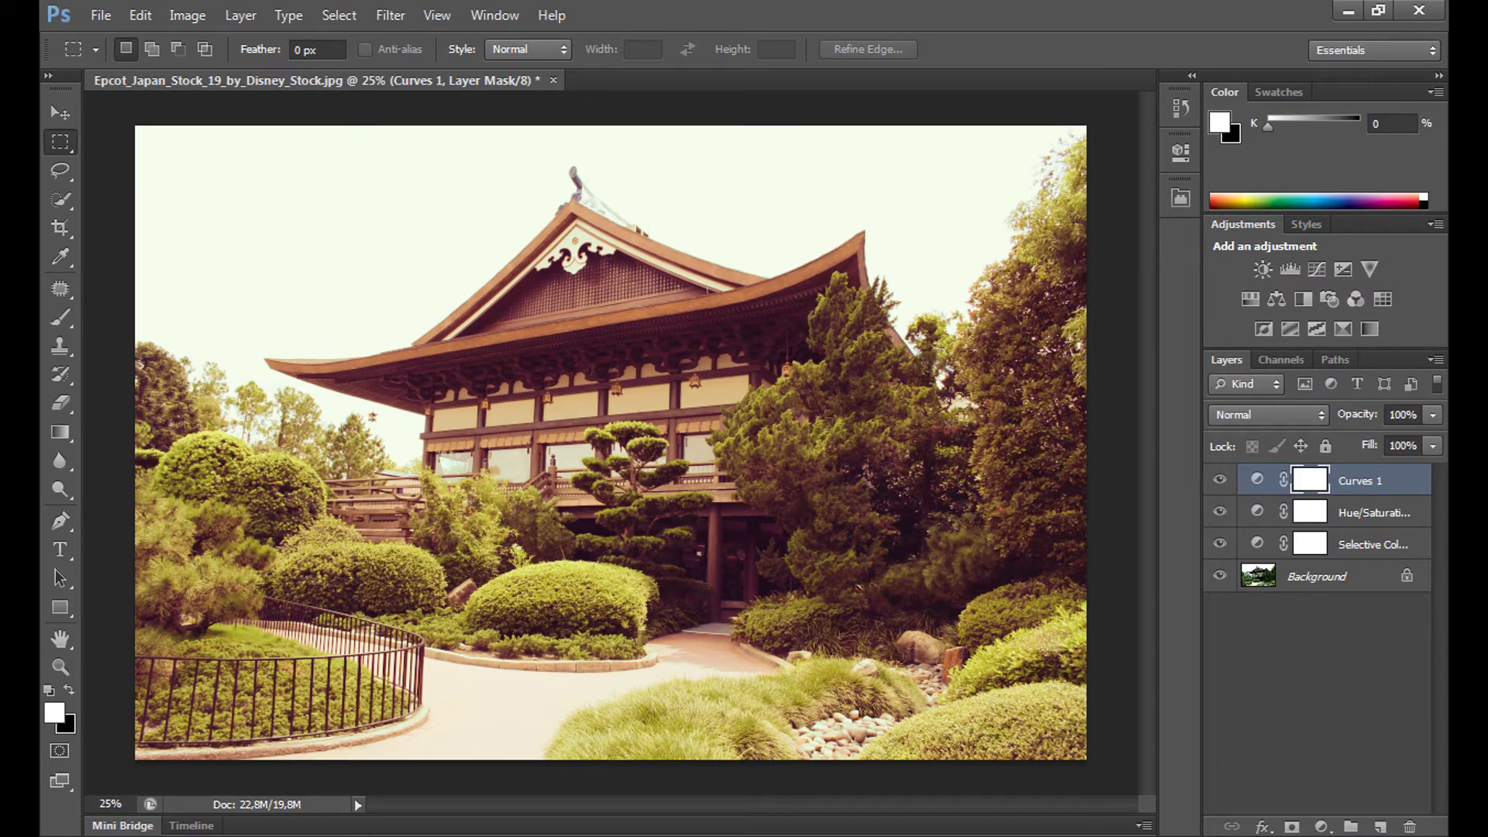
pyautogui.click(1320, 826)
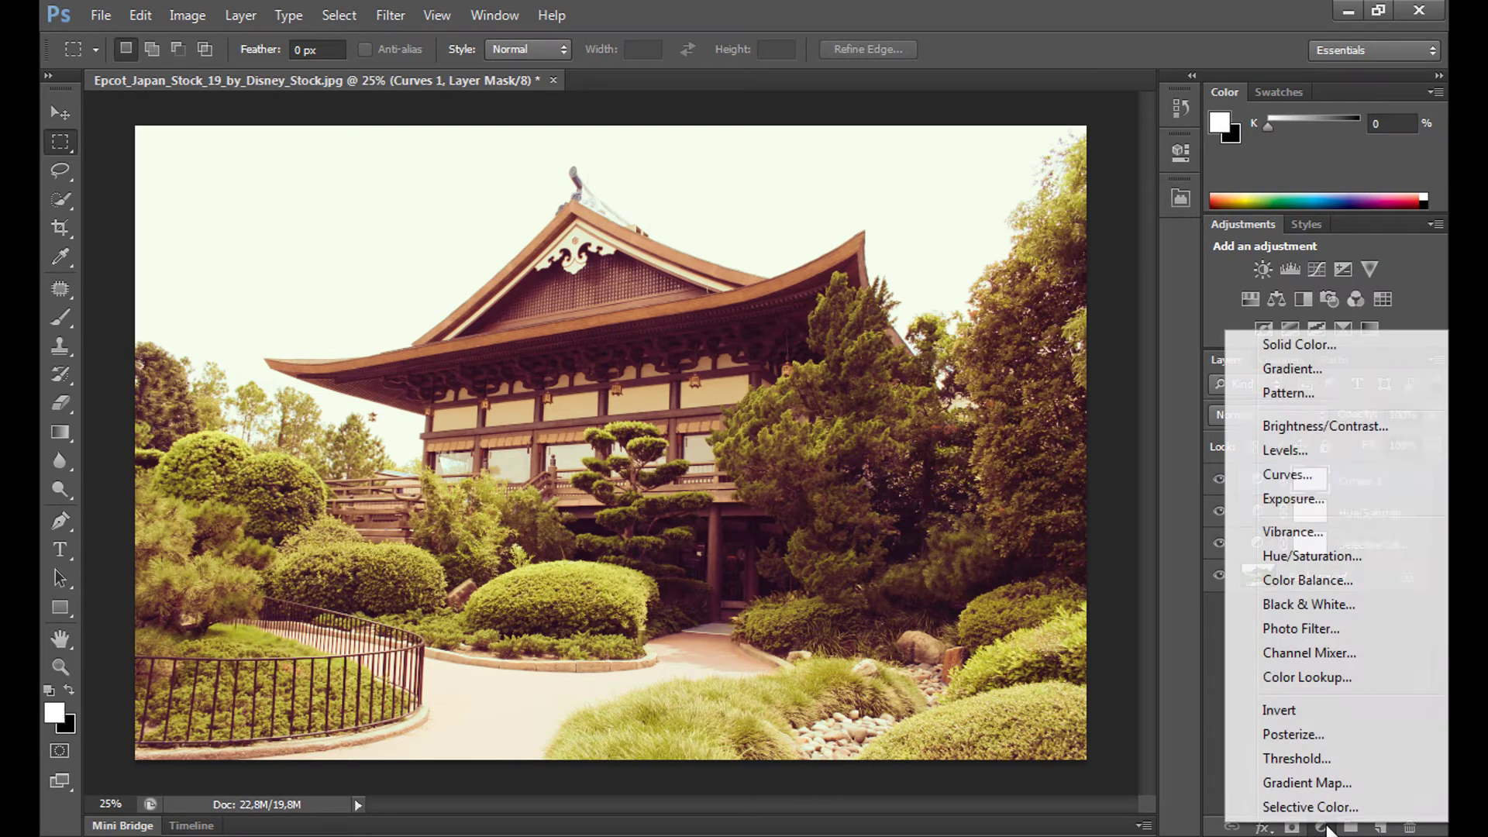
pyautogui.click(1309, 783)
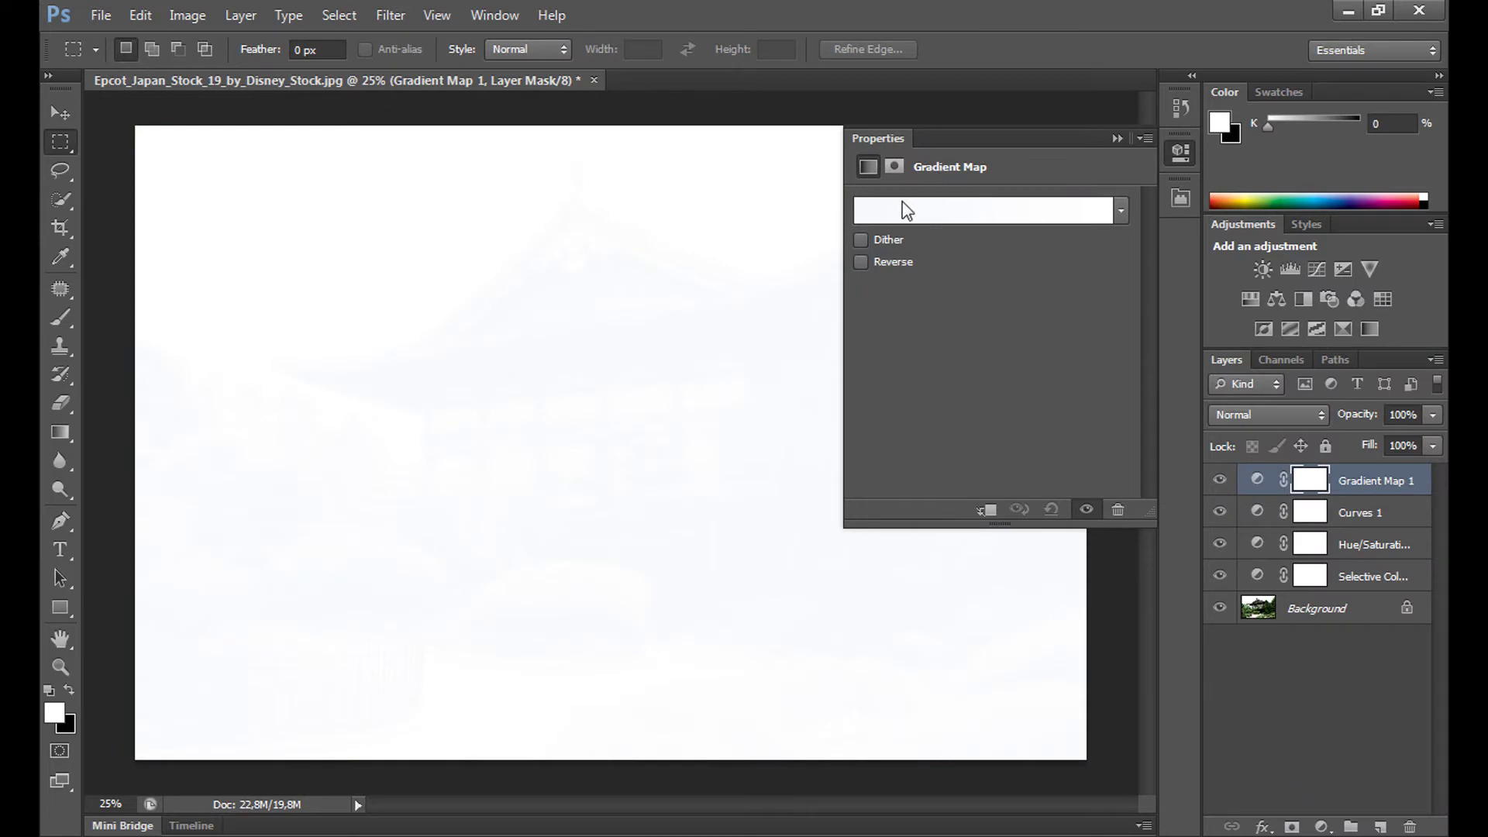
# - Choose the Salmon Pink preset in the Gradient Editor and confirm it
pyautogui.click(1013, 211)
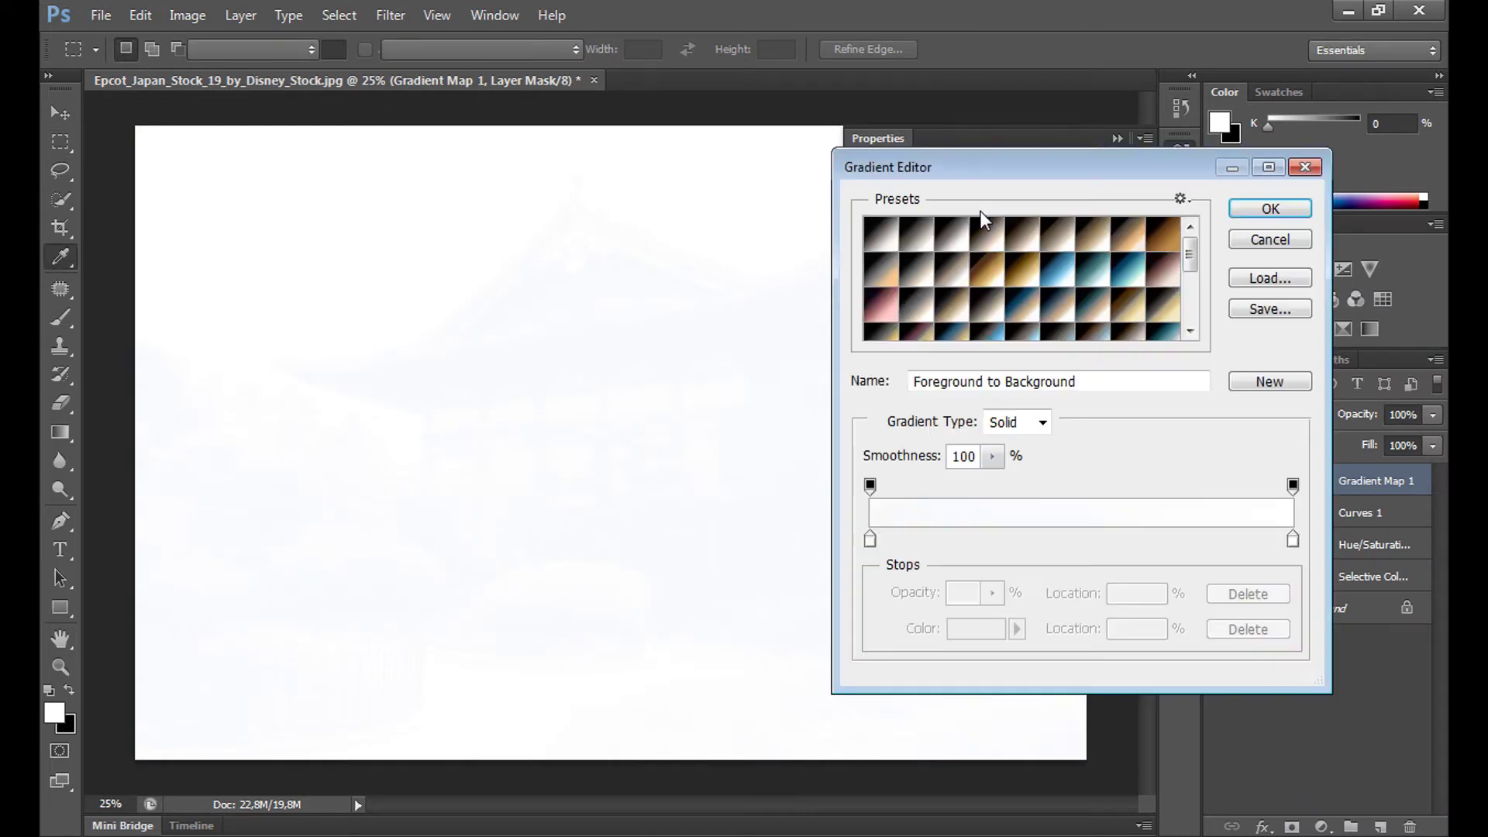
pyautogui.moveTo(1189, 256); pyautogui.dragTo(1189, 290)
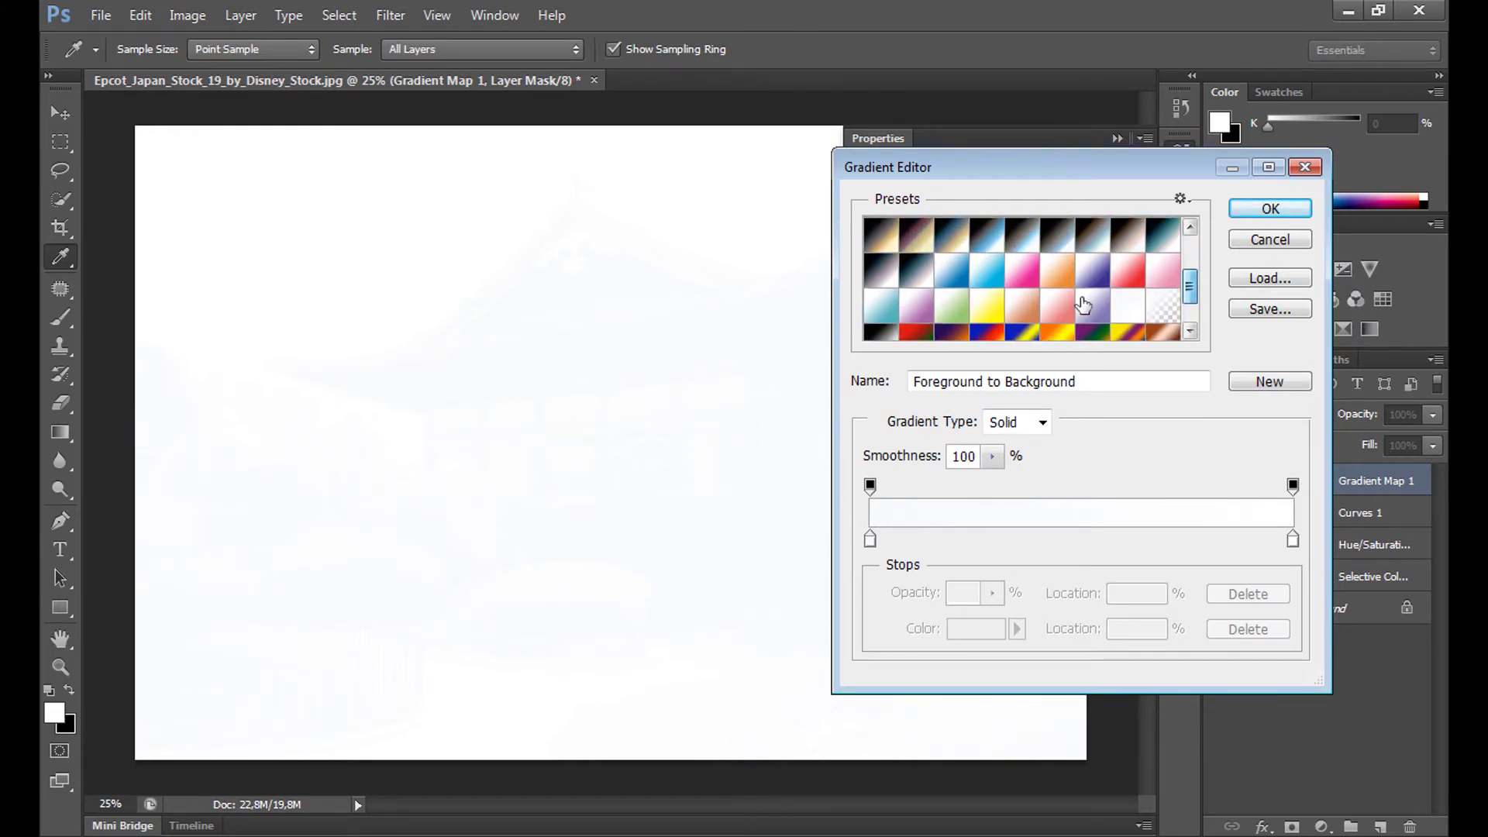
pyautogui.click(1066, 308)
pyautogui.click(1165, 276)
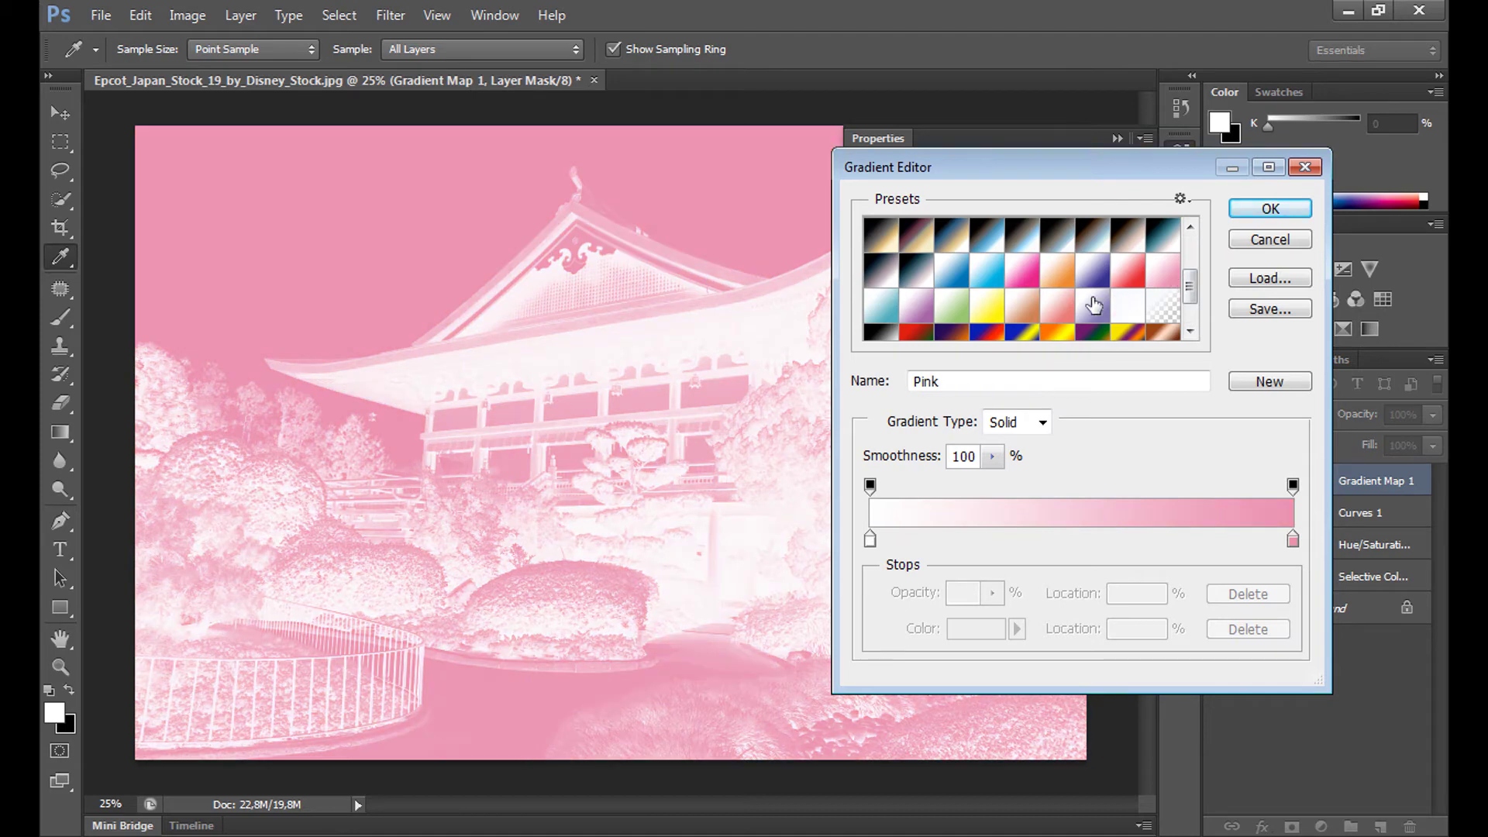
pyautogui.click(1059, 312)
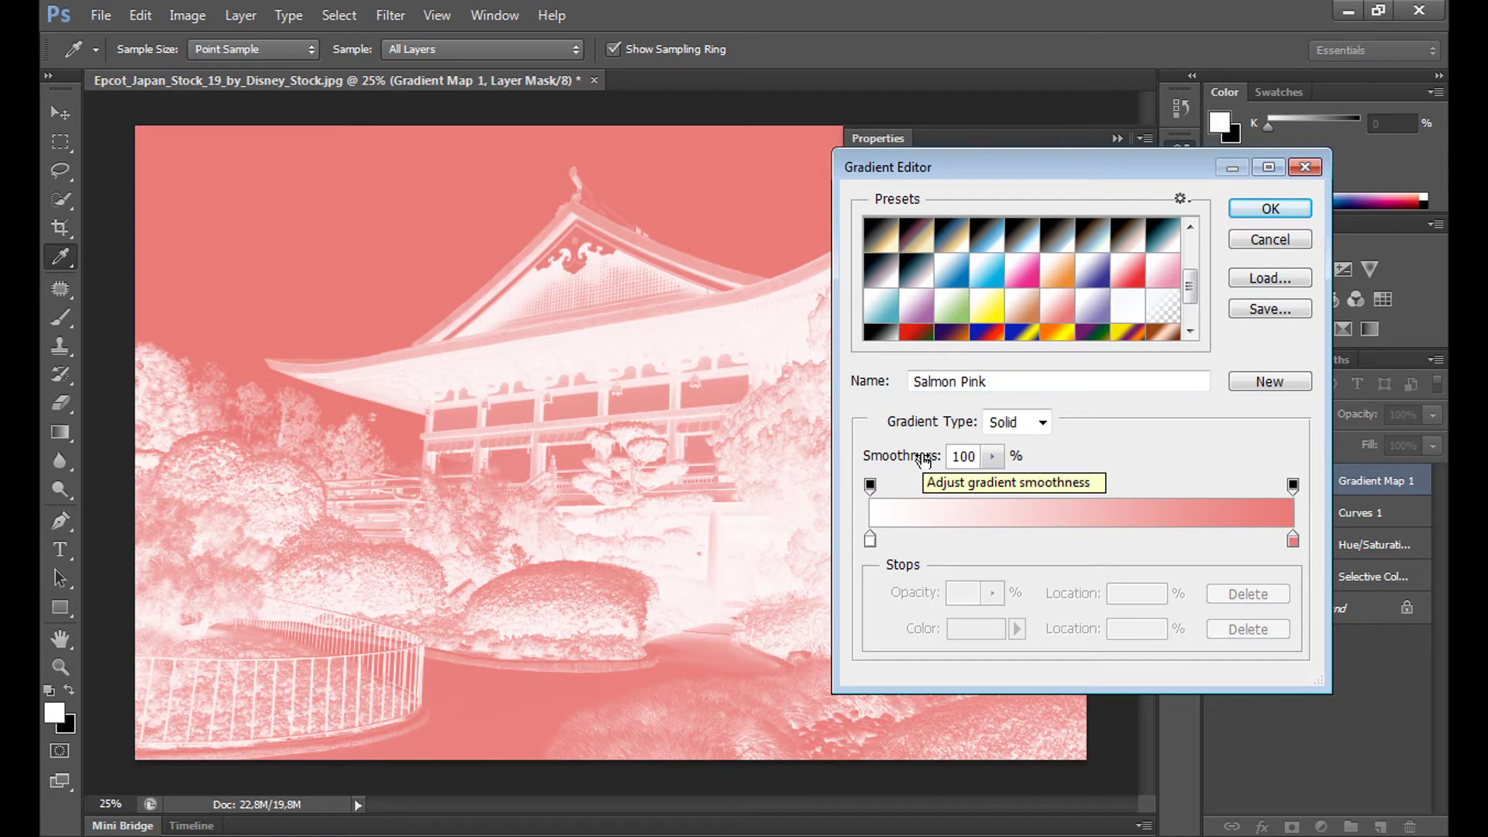
pyautogui.click(1185, 200)
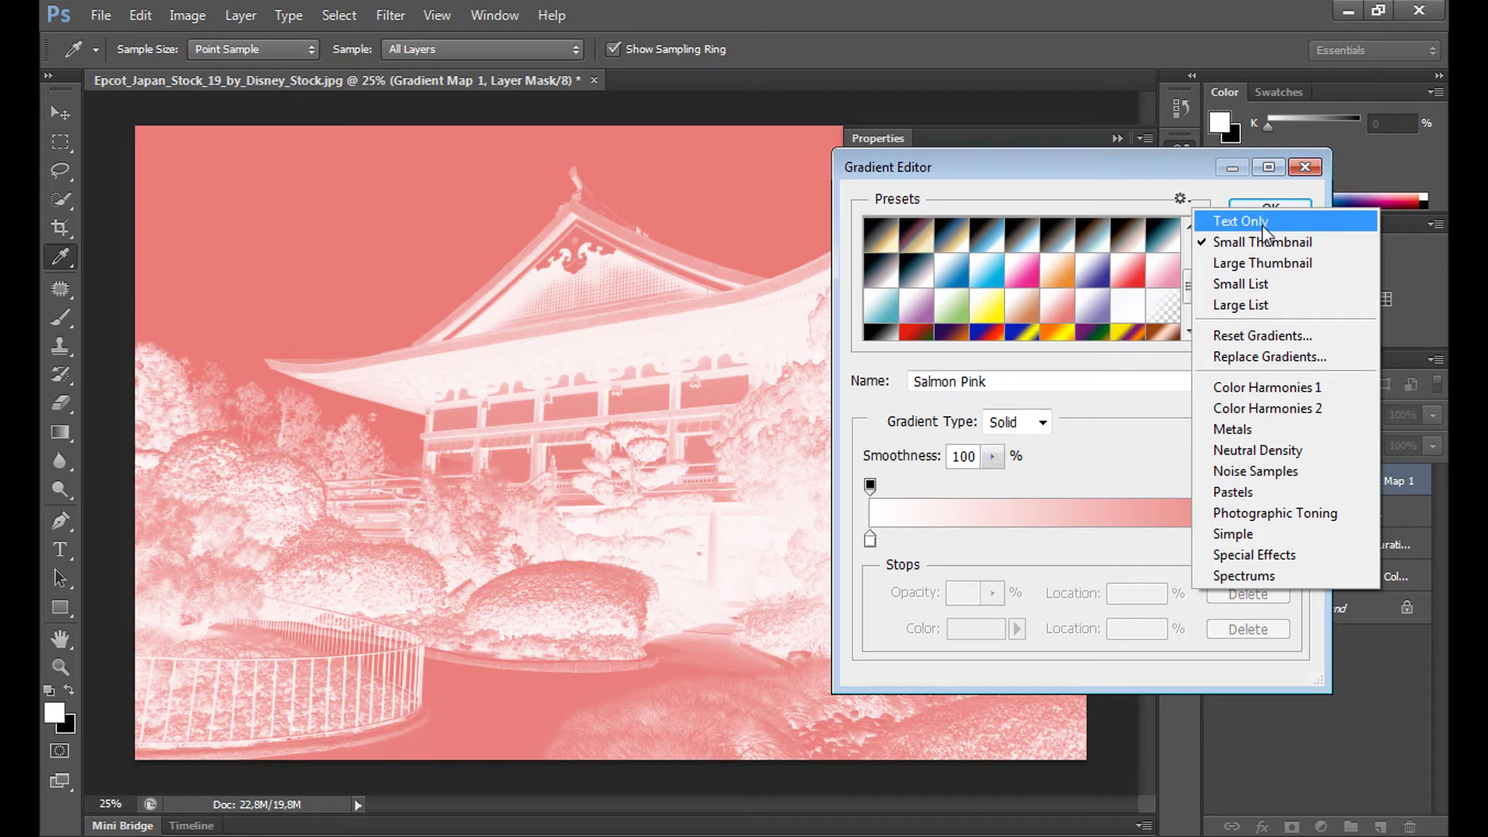
pyautogui.click(1181, 164)
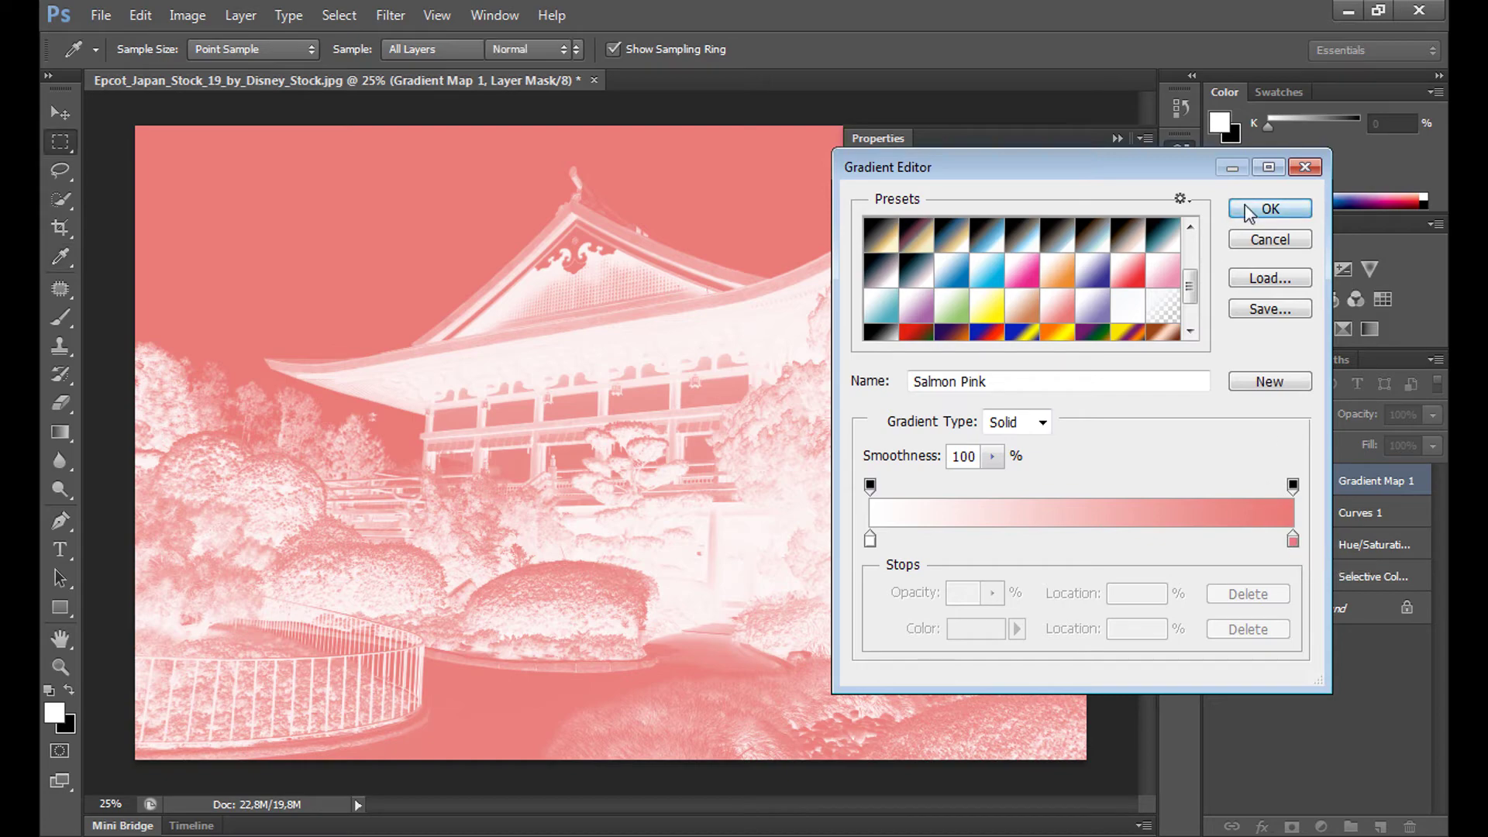
pyautogui.click(1269, 209)
pyautogui.click(1272, 414)
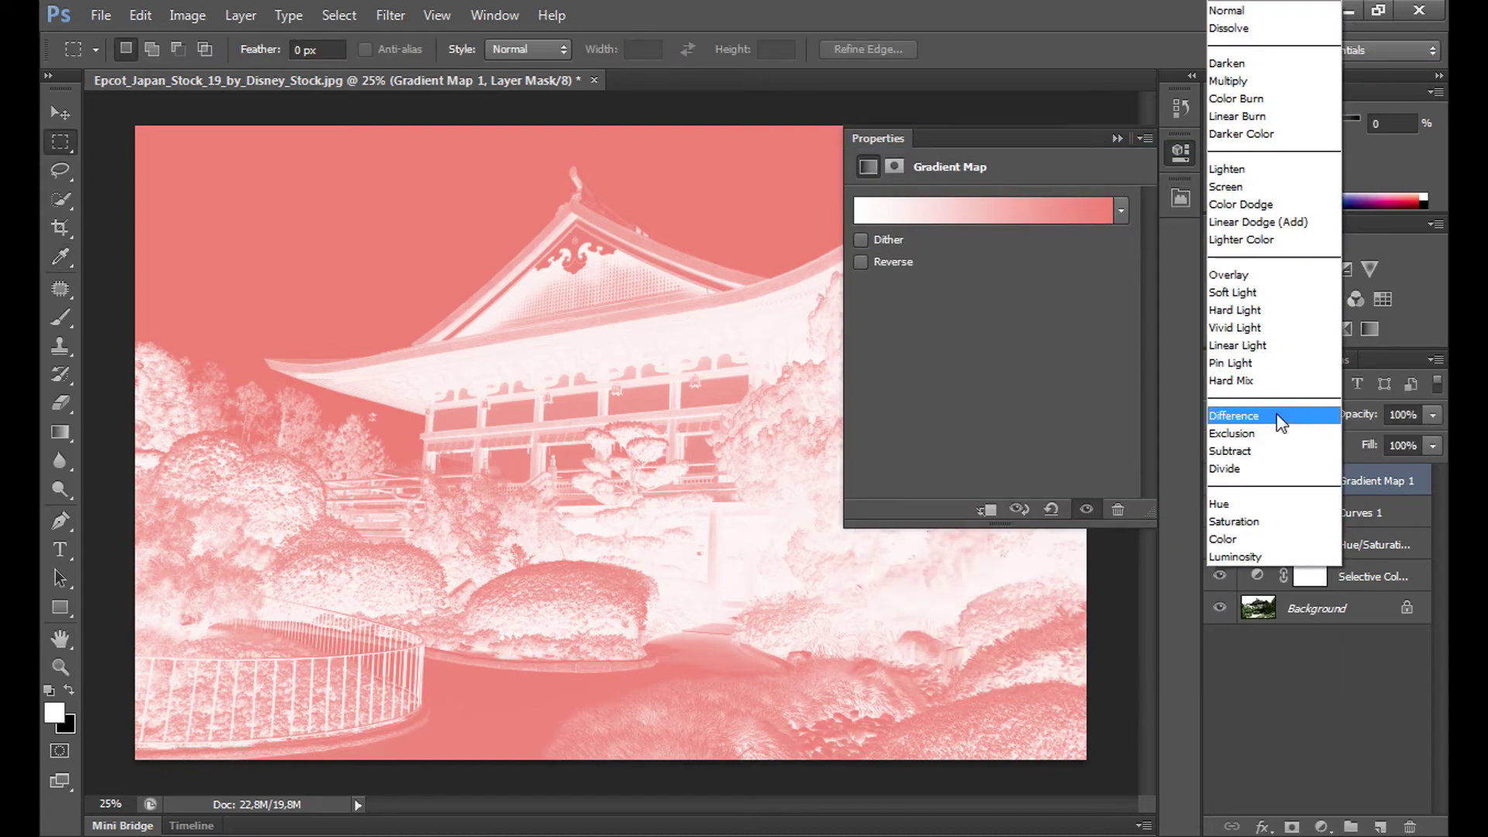
# - Set the Gradient Map to Soft Light at 40% opacity and compare it off and on
pyautogui.click(1239, 293)
pyautogui.click(1117, 138)
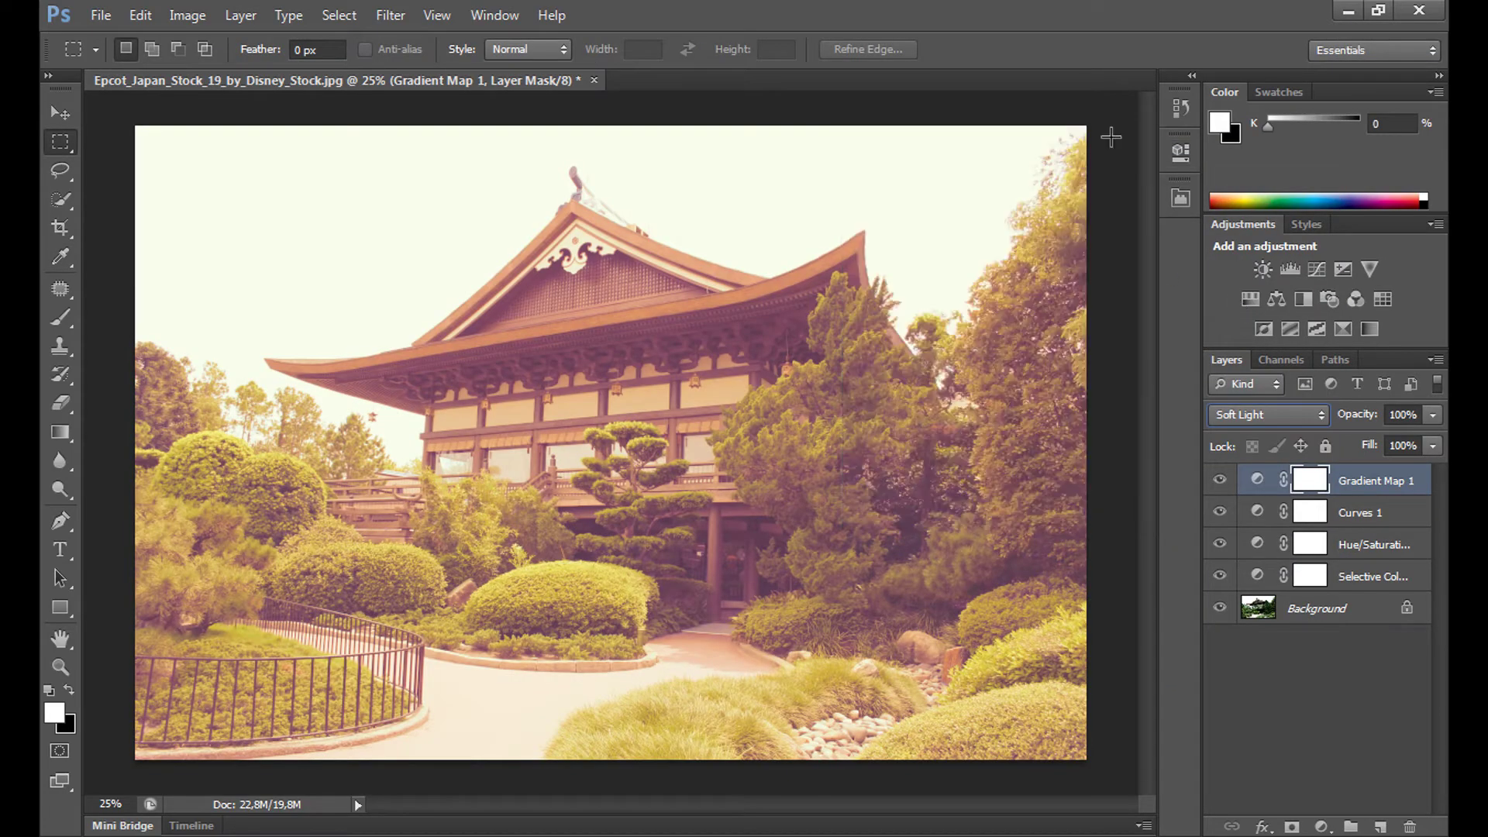
pyautogui.click(1403, 413)
pyautogui.write('40')
pyautogui.press('Return')
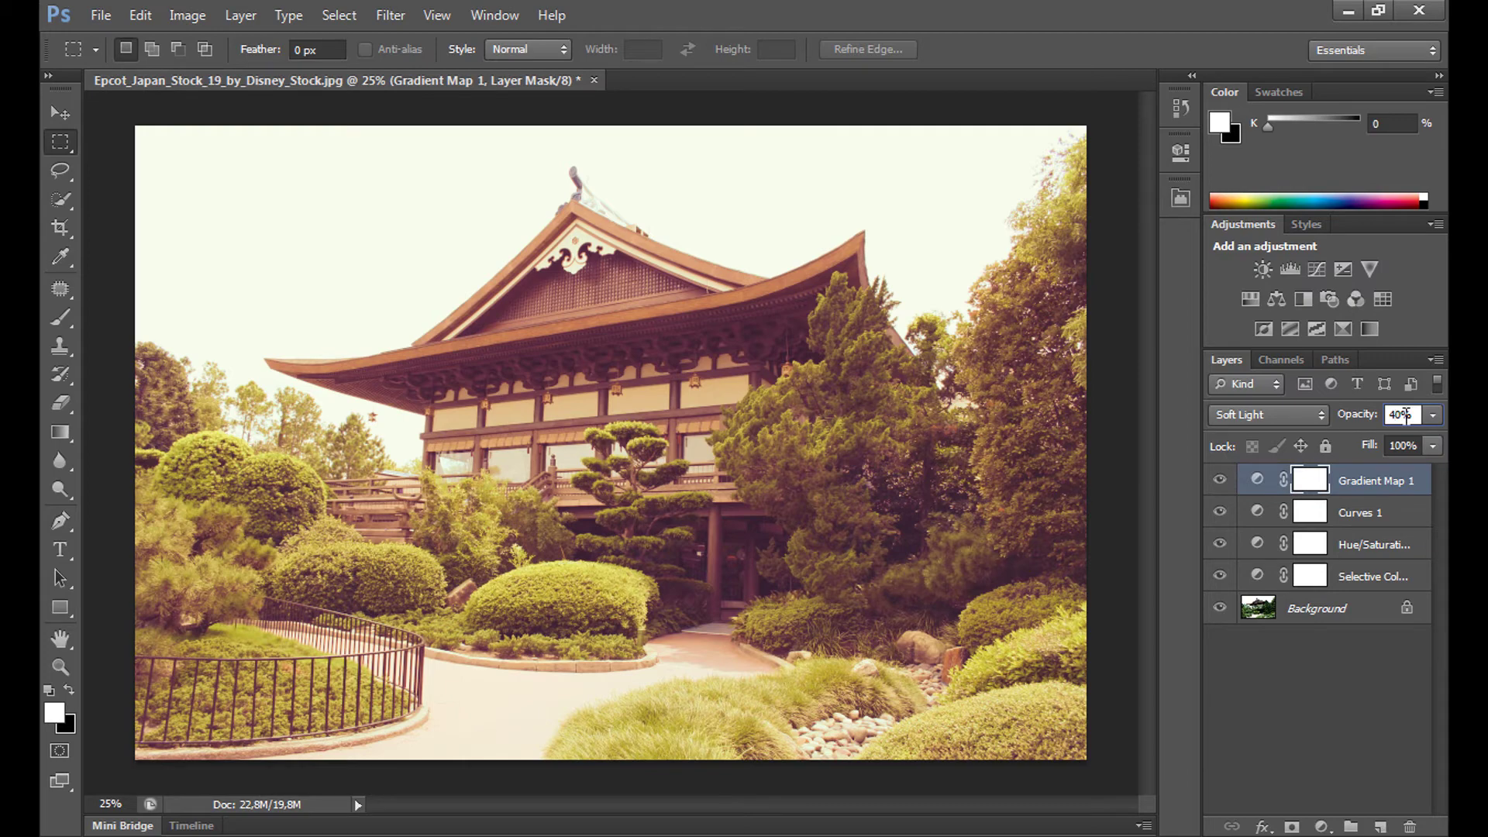
pyautogui.click(1220, 479)
pyautogui.click(1219, 480)
pyautogui.click(1322, 826)
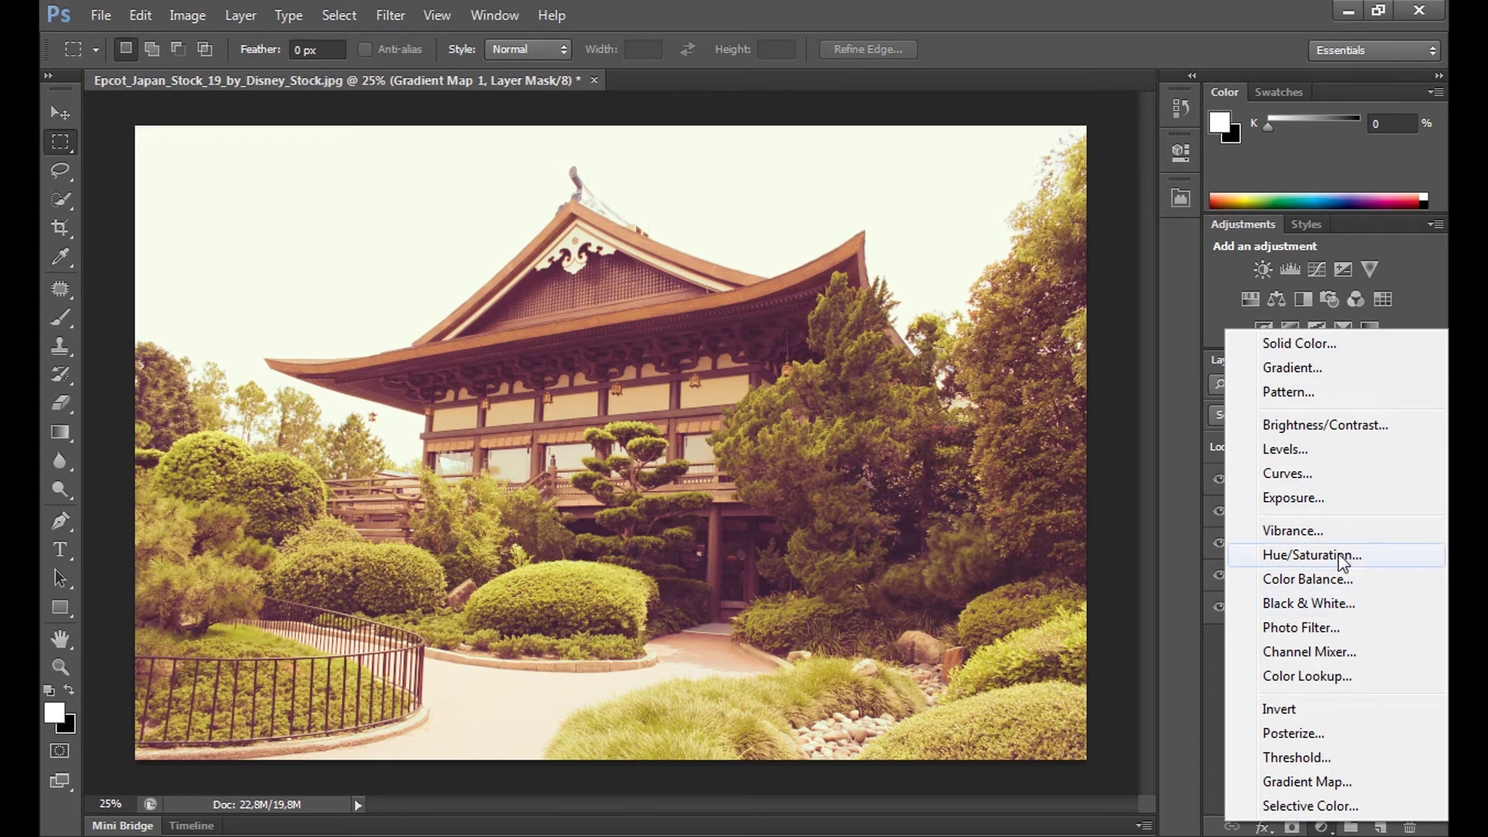
# - Add a Brightness/Contrast adjustment layer with Contrast 50 and compare it on and off
pyautogui.click(1316, 425)
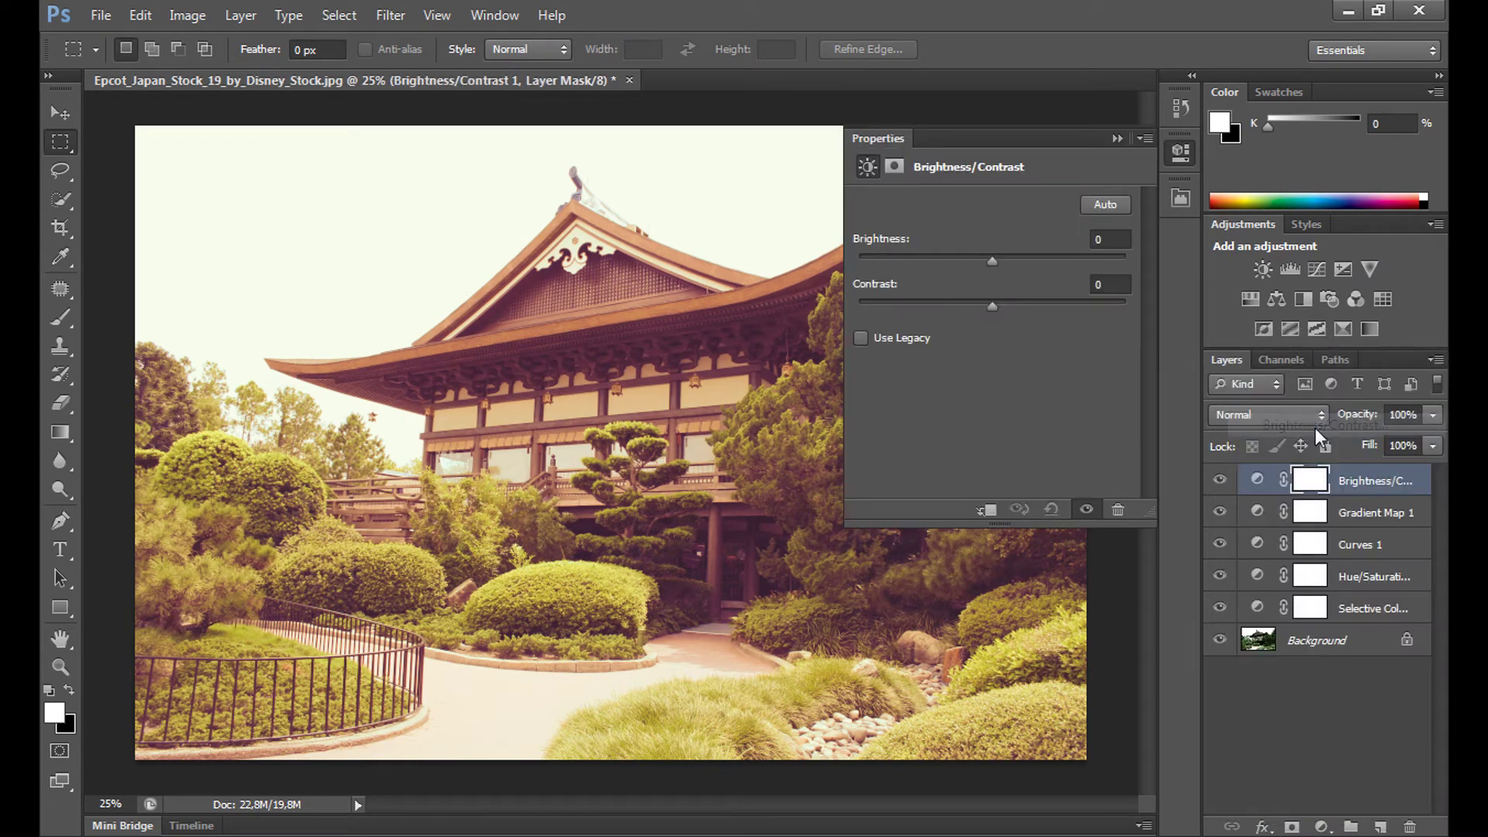
pyautogui.click(1107, 284)
pyautogui.write('50')
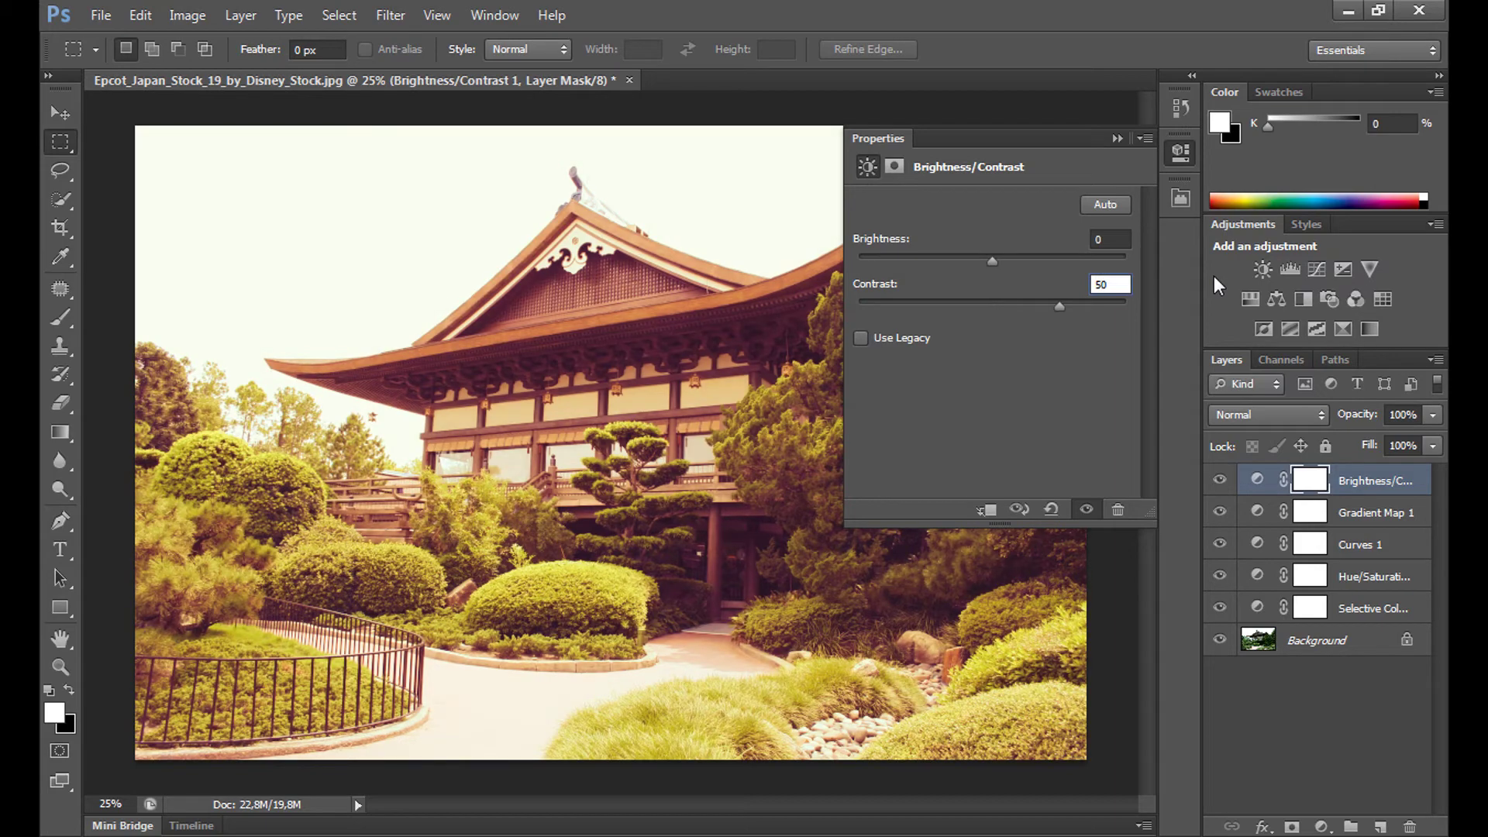
pyautogui.click(1118, 138)
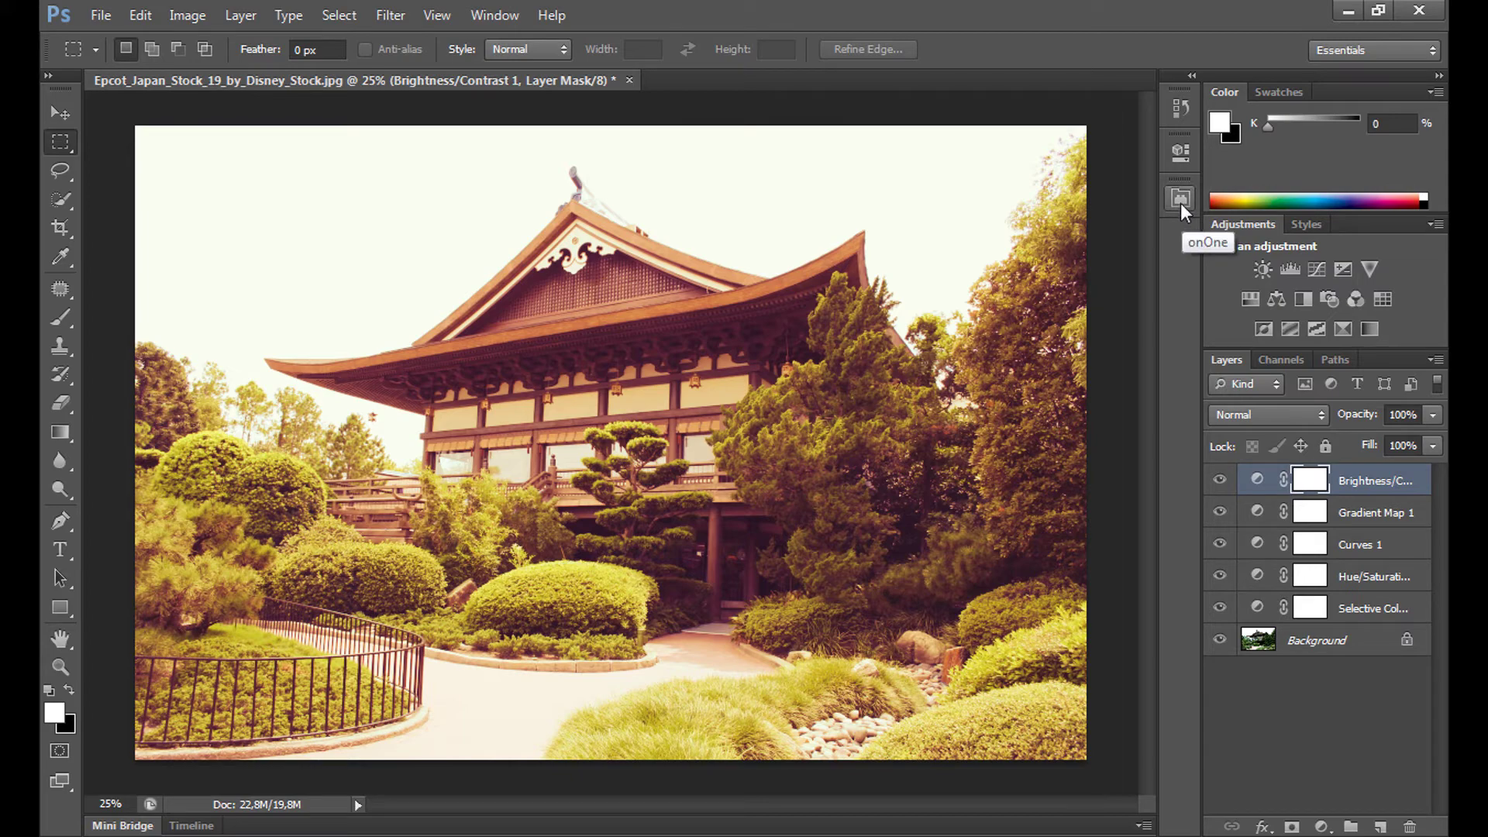
pyautogui.click(1221, 481)
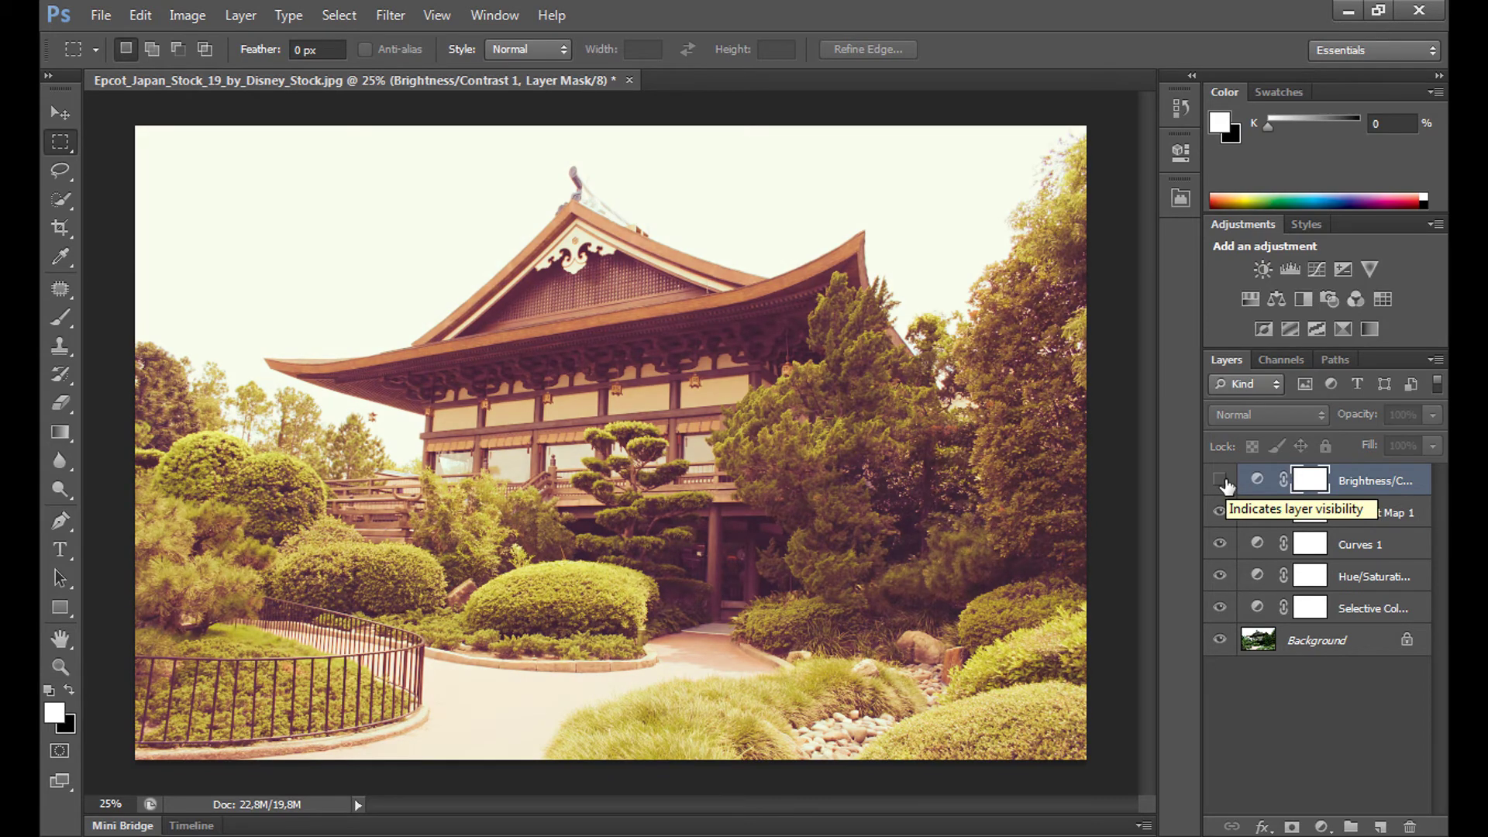
pyautogui.click(1220, 480)
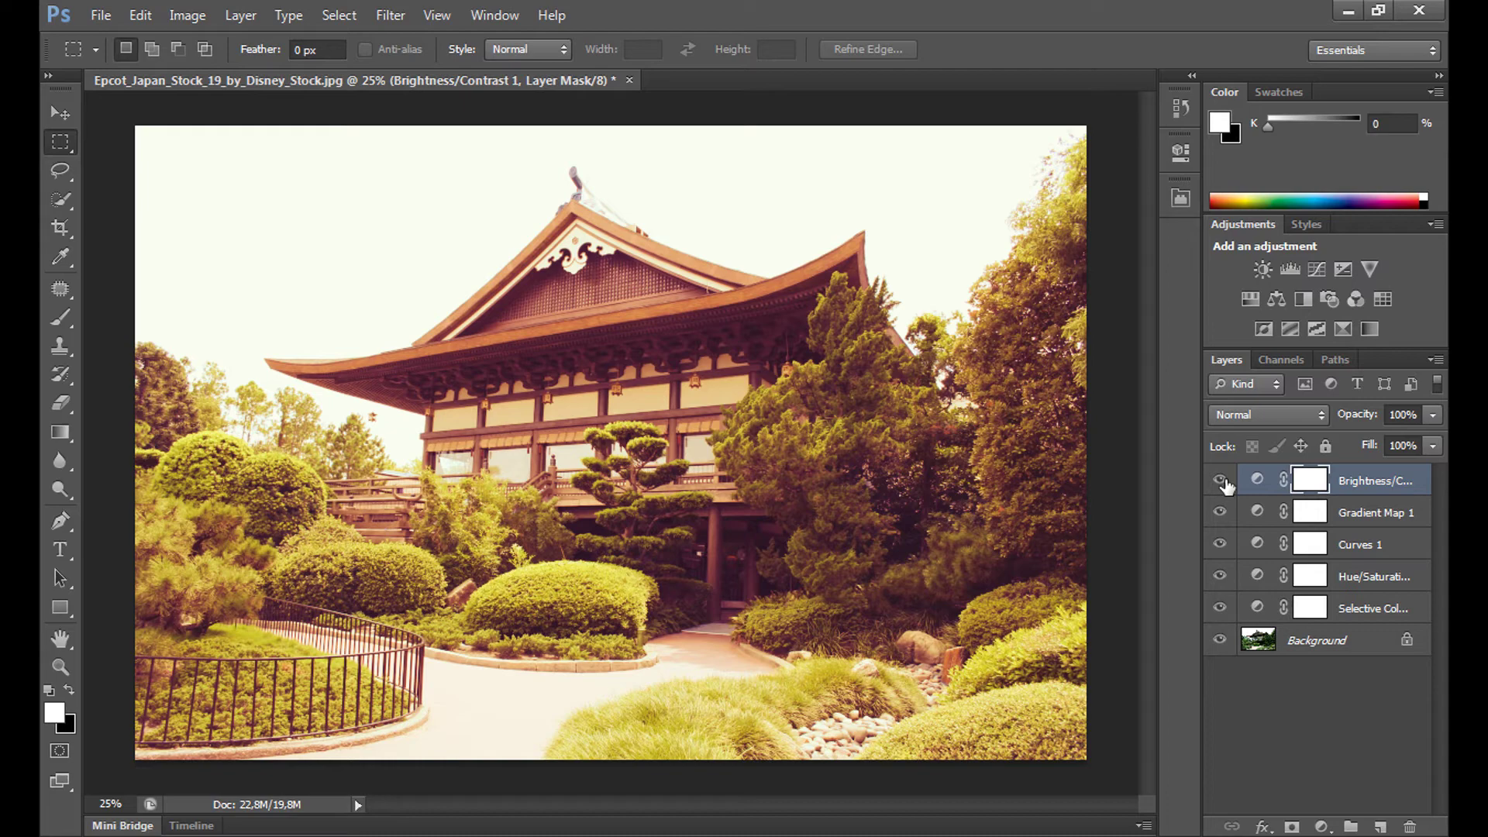
# - Try Brightness 10 on the Brightness/Contrast layer and compare before and after
pyautogui.doubleClick(1309, 480)
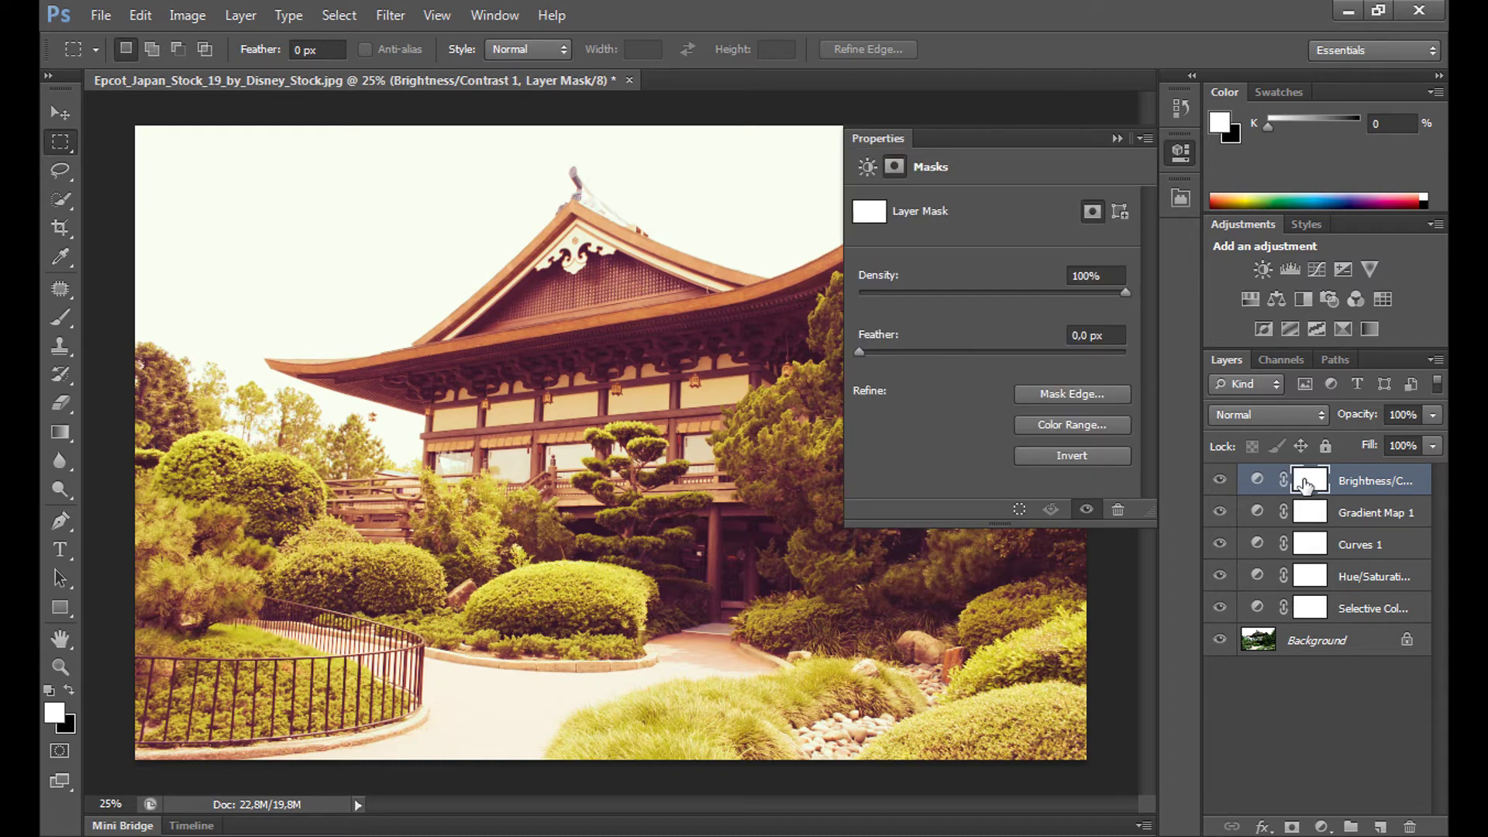
pyautogui.click(1100, 239)
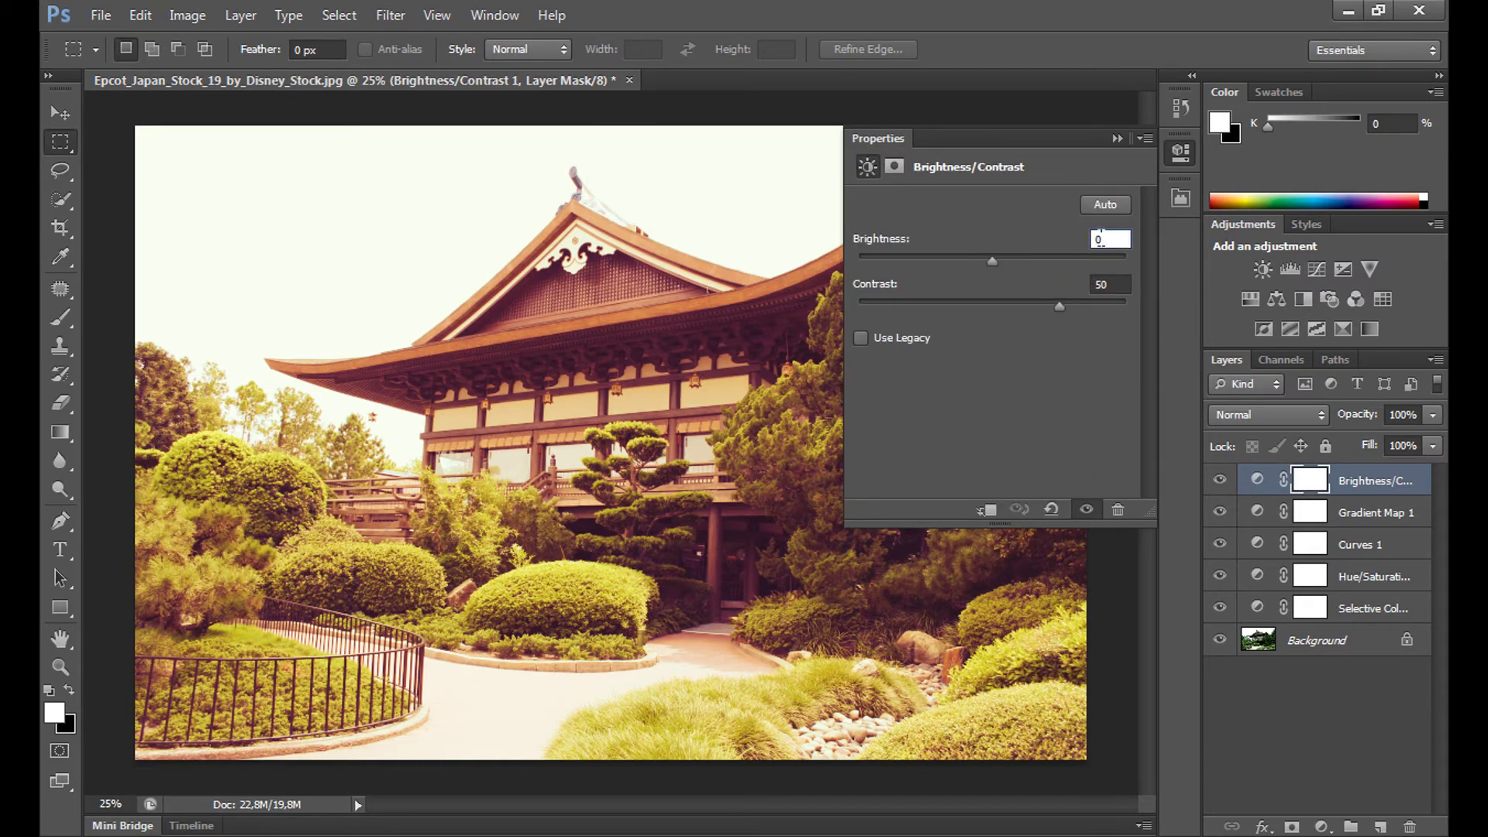
pyautogui.write('1')
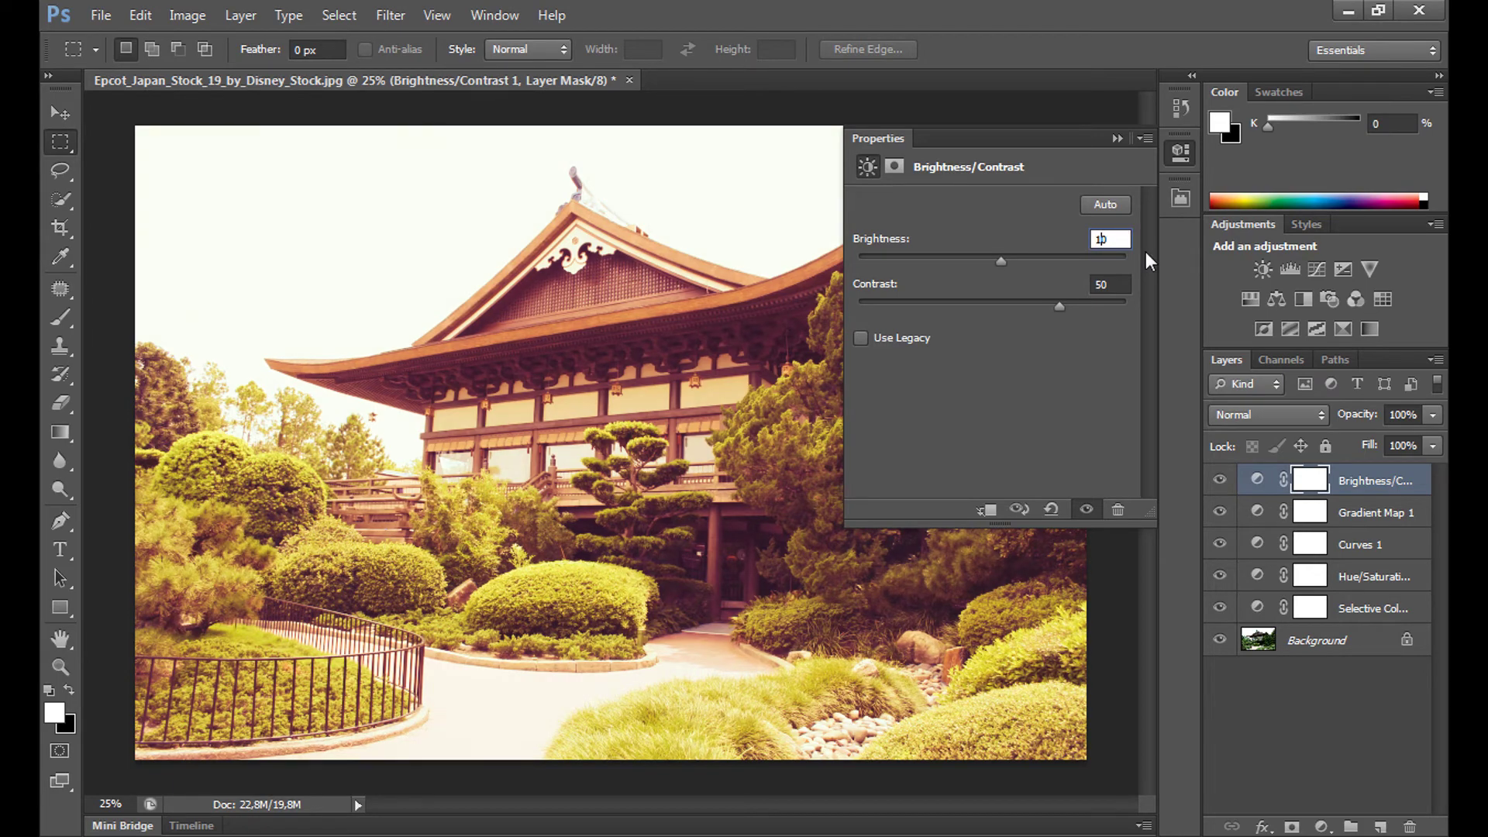
pyautogui.click(1220, 480)
pyautogui.click(1220, 480)
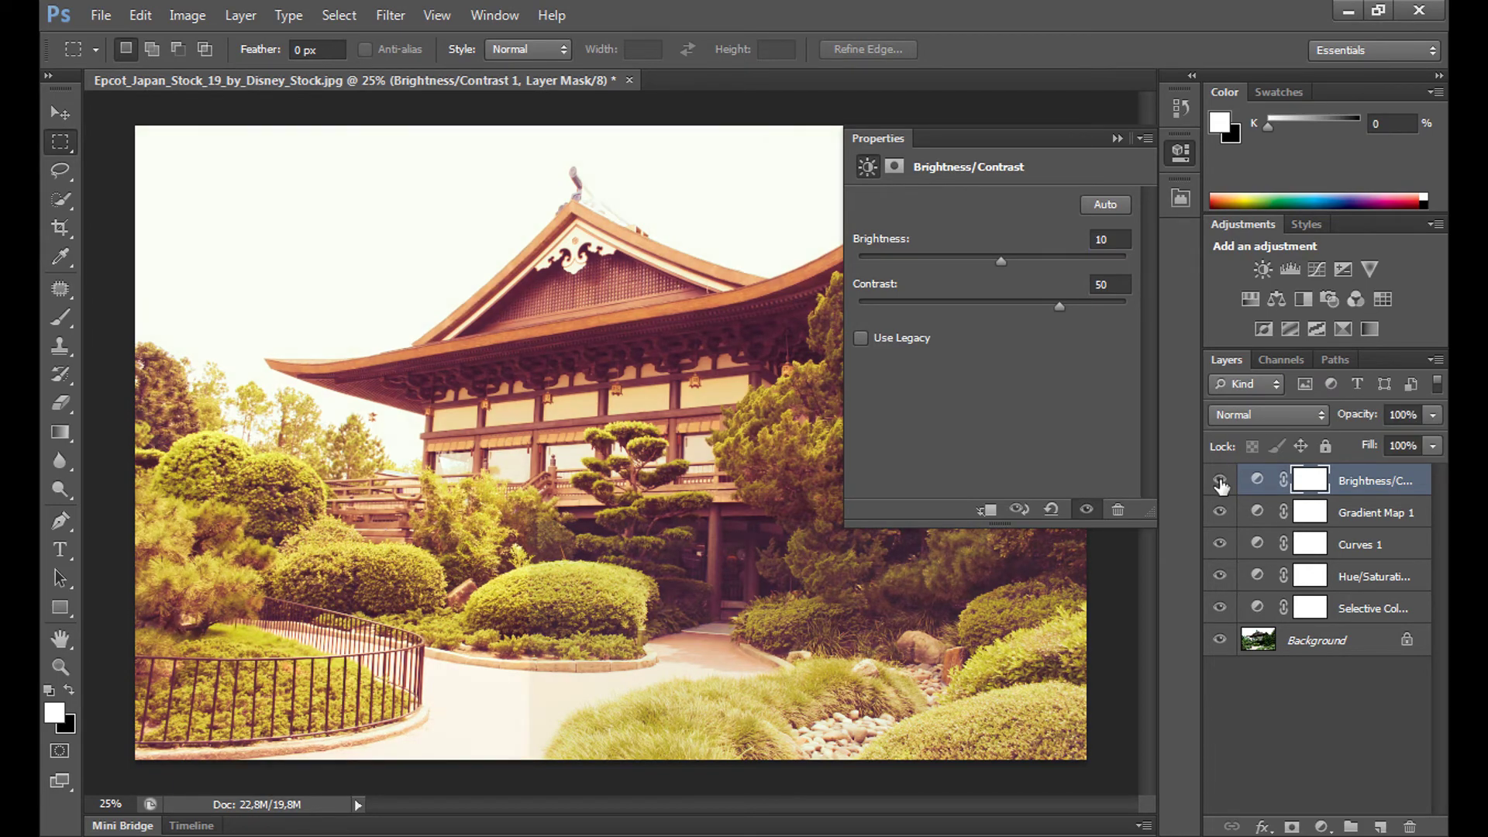
pyautogui.click(1220, 480)
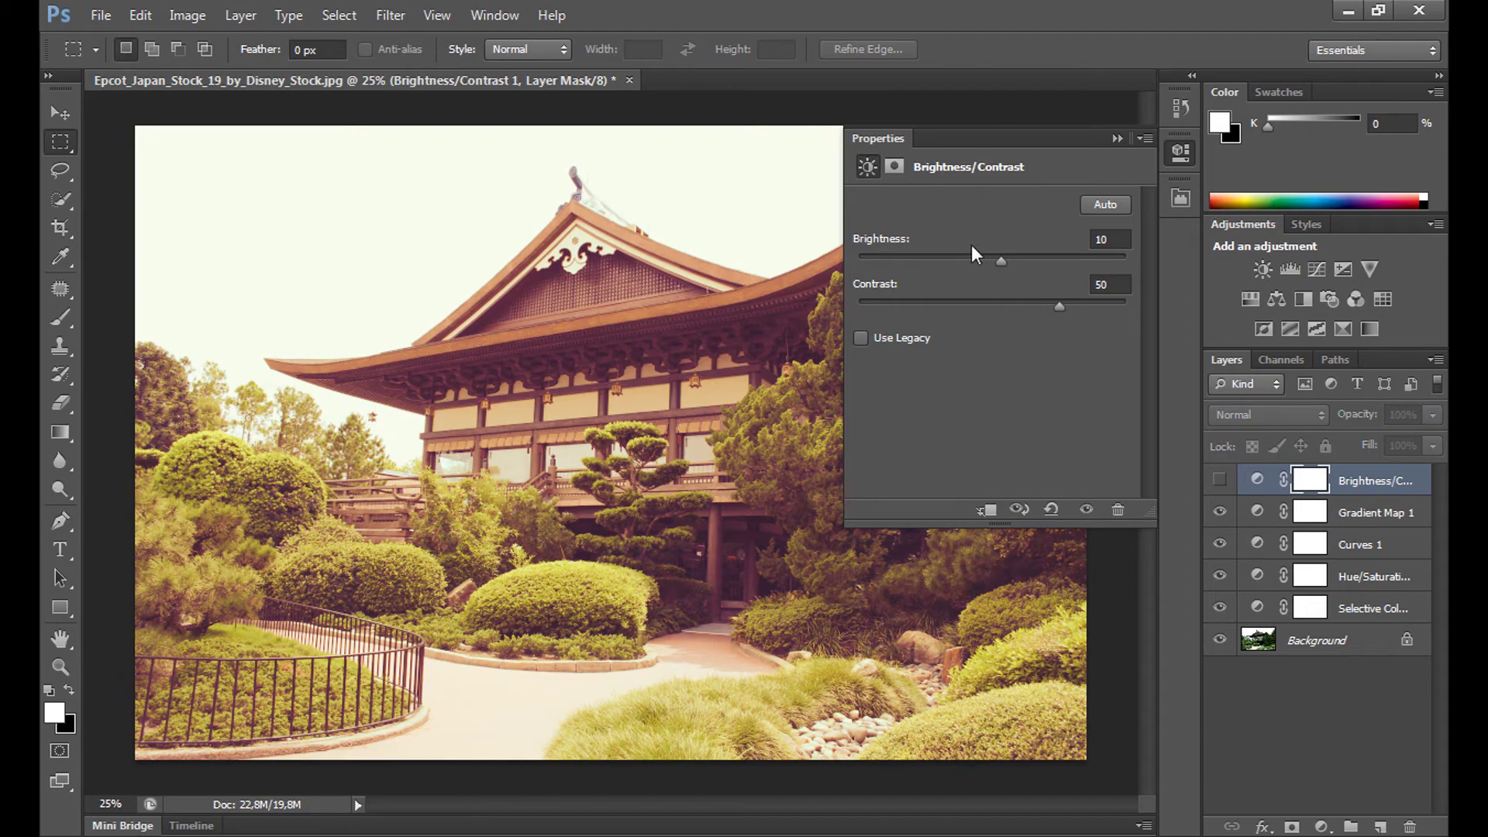
# - Settle on Brightness 0 and Contrast 40, then toggle the layer to compare
pyautogui.click(1115, 237)
pyautogui.write('0')
pyautogui.click(1101, 283)
pyautogui.write('4')
pyautogui.click(1116, 138)
pyautogui.click(1218, 478)
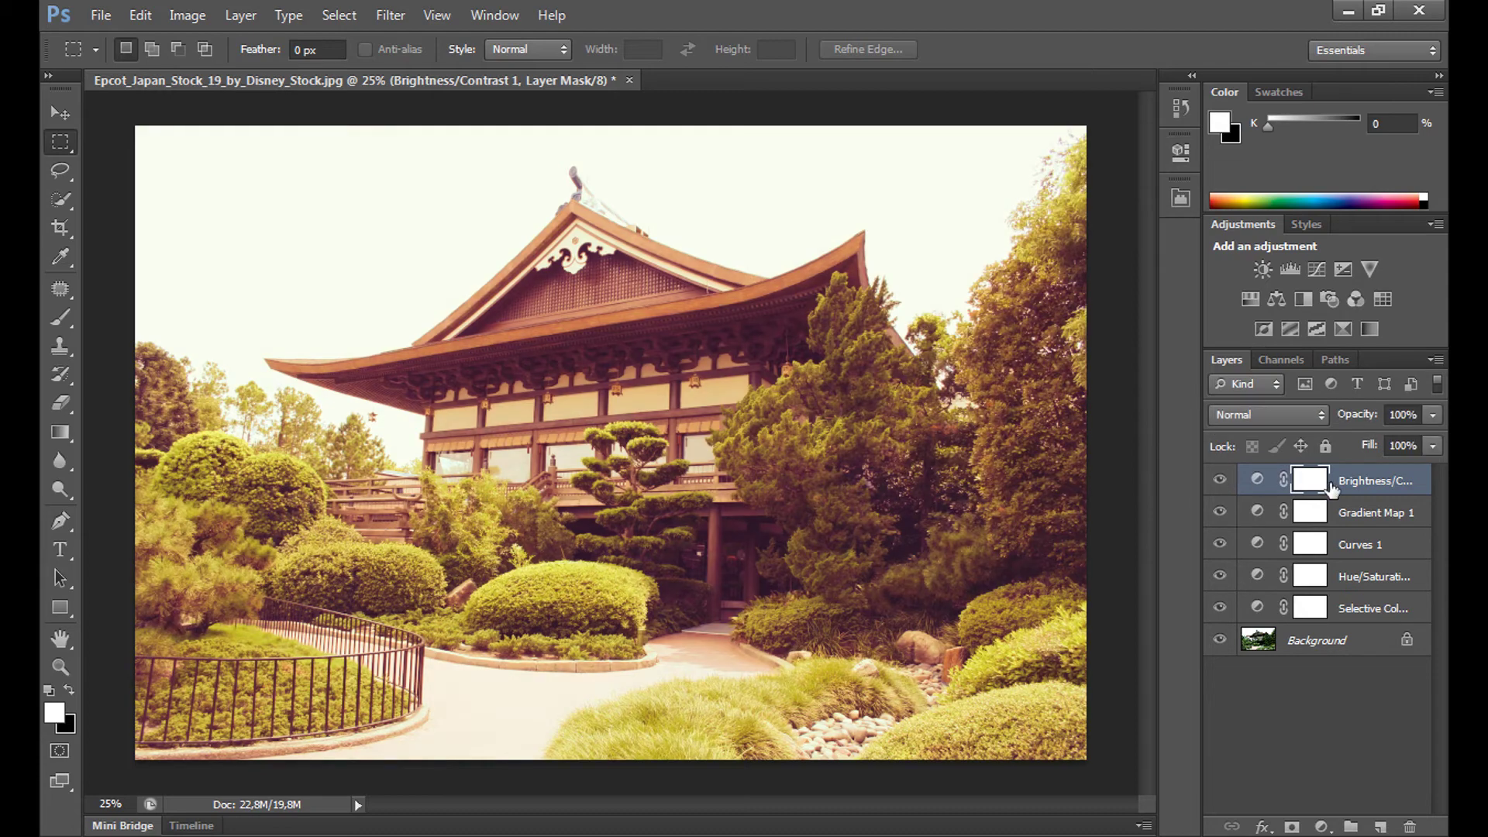
pyautogui.click(1218, 479)
pyautogui.click(1218, 479)
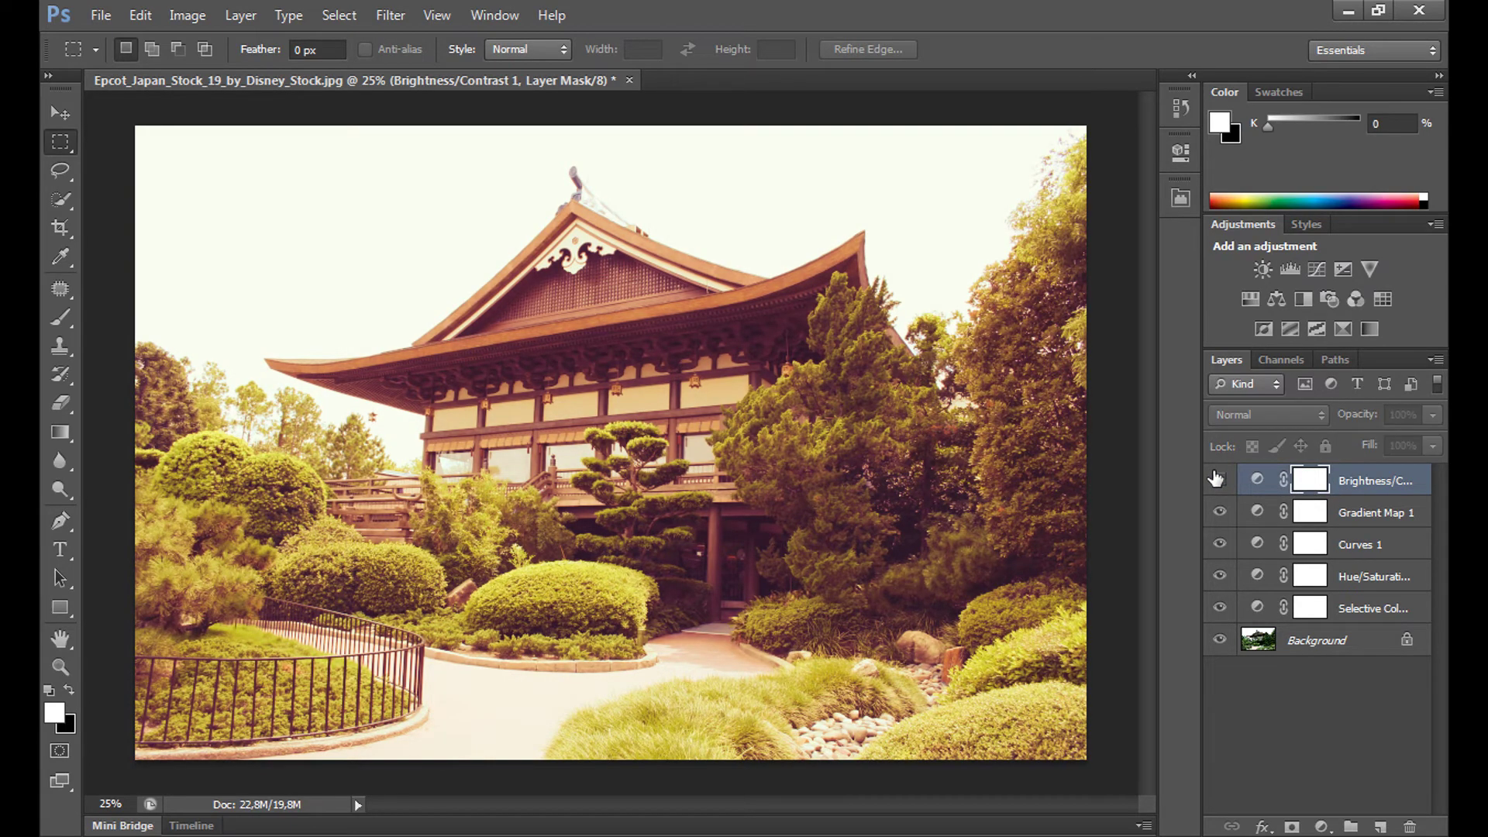
pyautogui.click(1218, 478)
pyautogui.click(1218, 478)
pyautogui.click(1216, 478)
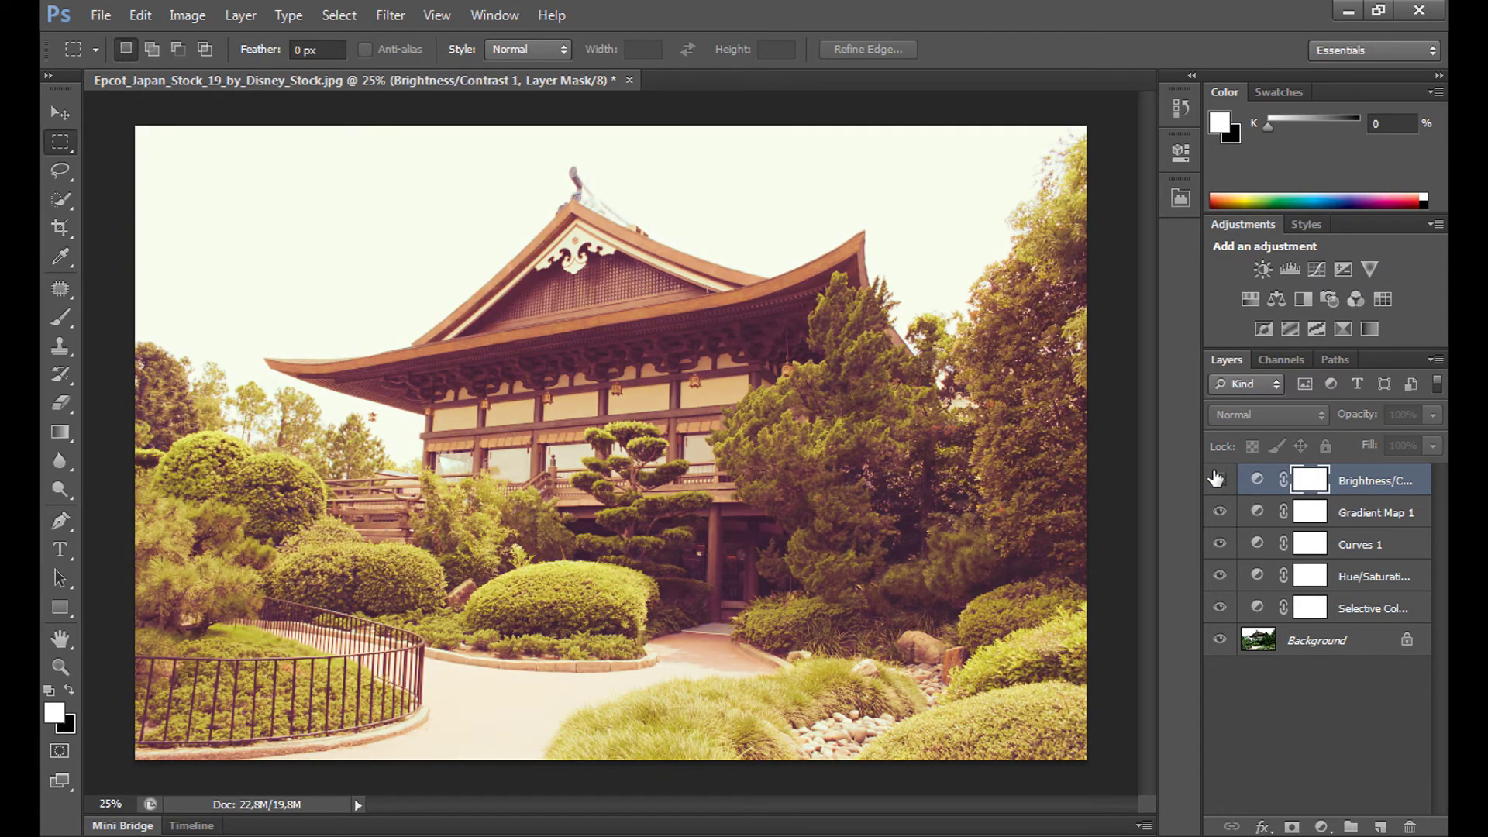
pyautogui.click(1219, 478)
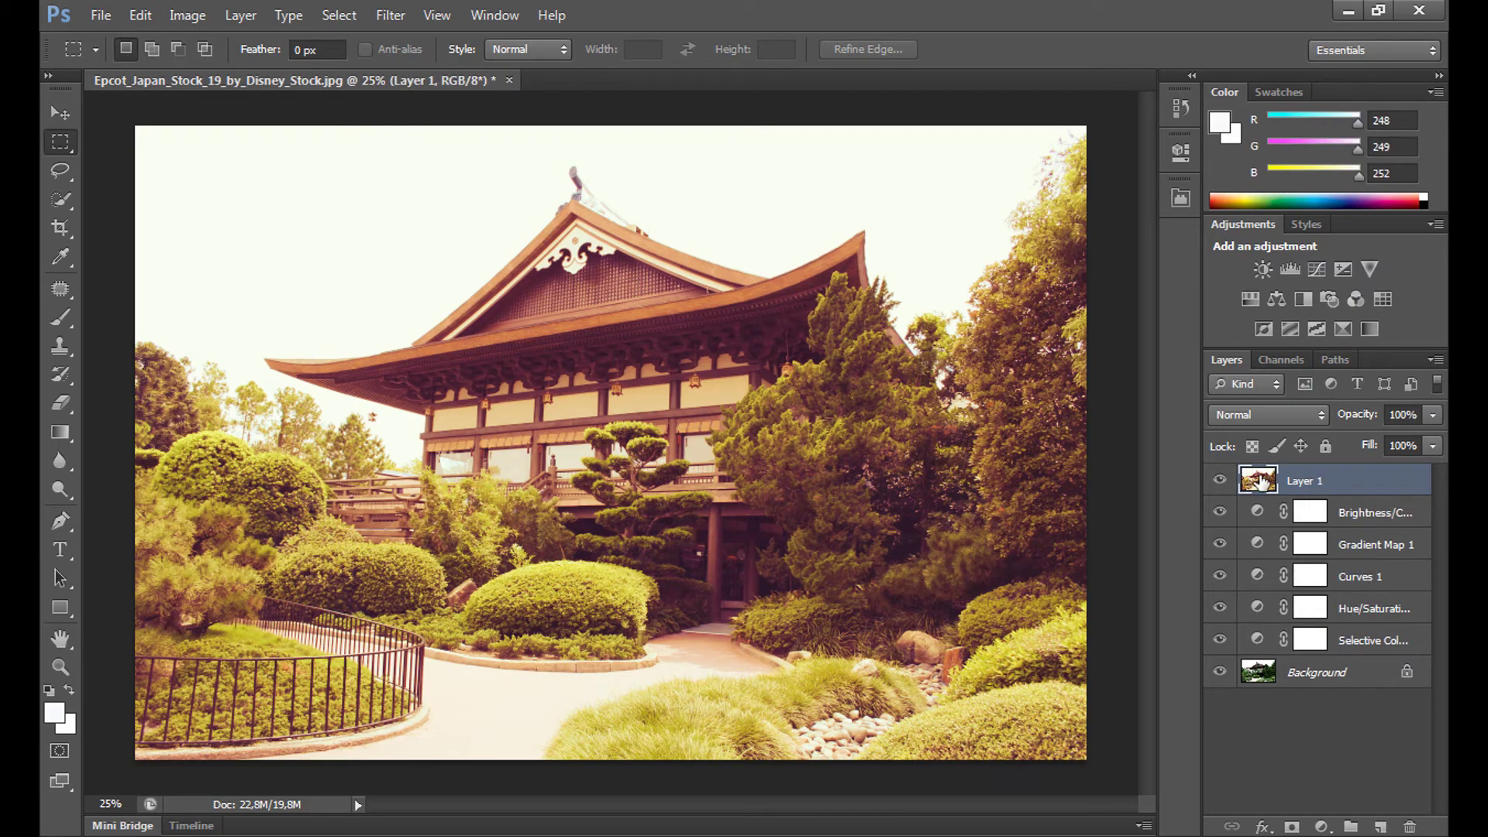
# - Toggle the merged Layer 1 off and on to compare it with the adjustment stack
pyautogui.click(1220, 480)
pyautogui.click(1221, 481)
pyautogui.click(1221, 481)
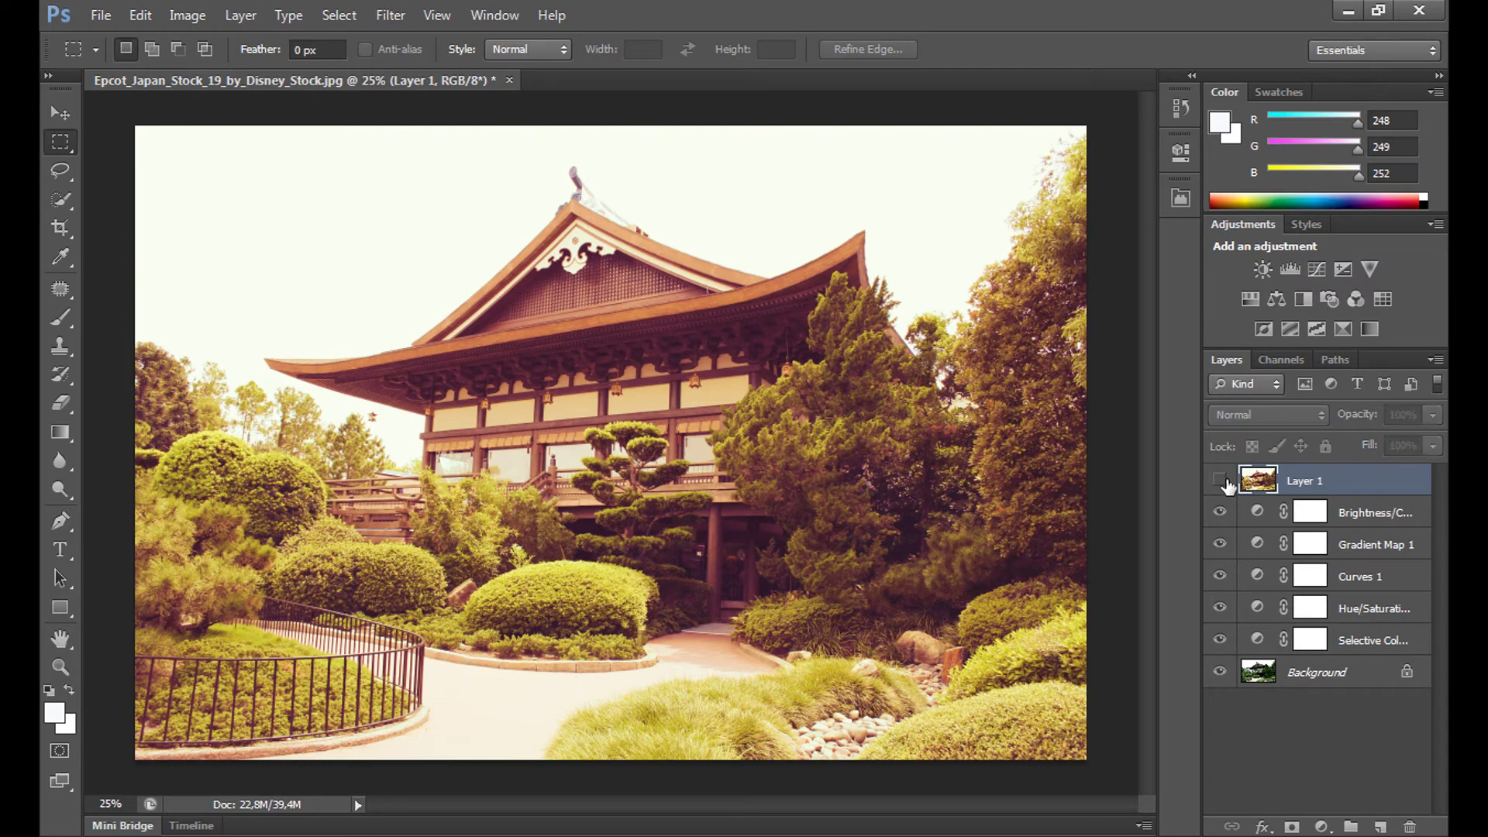
pyautogui.click(1223, 482)
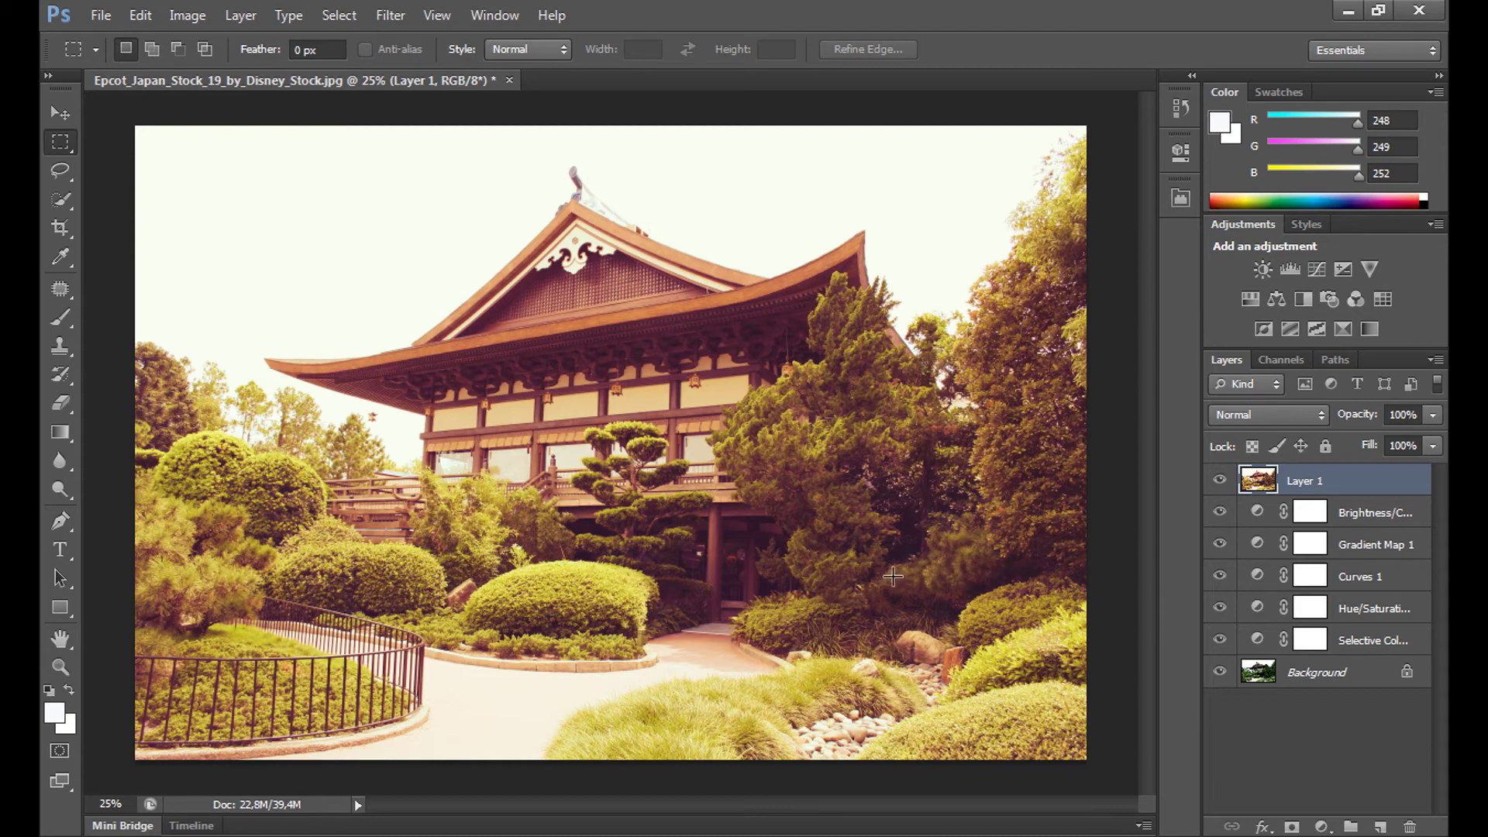
# - Apply a High Pass filter with Radius 6.0 to Layer 1
pyautogui.click(392, 16)
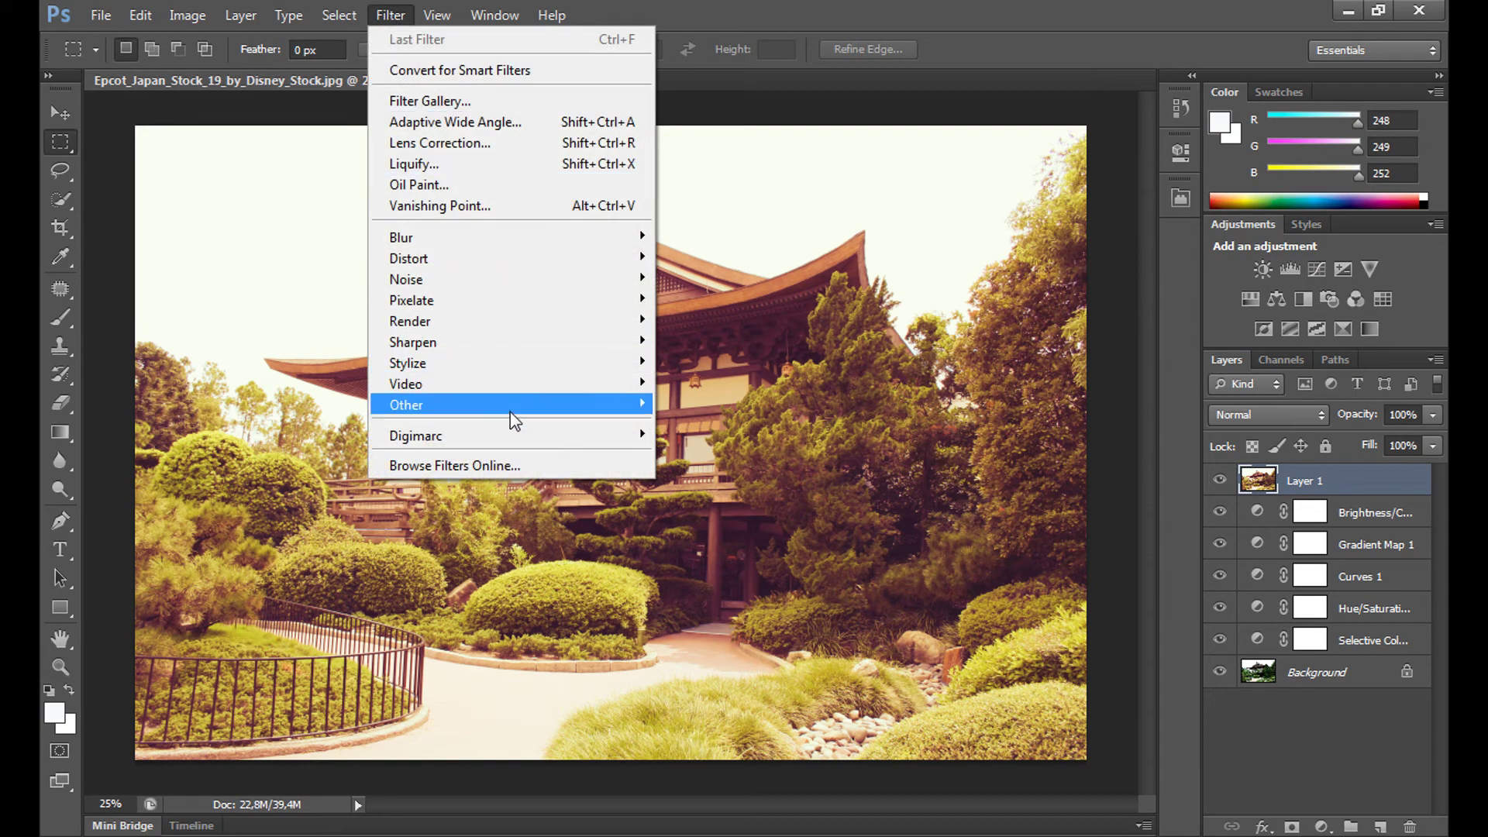
pyautogui.moveTo(517, 413)
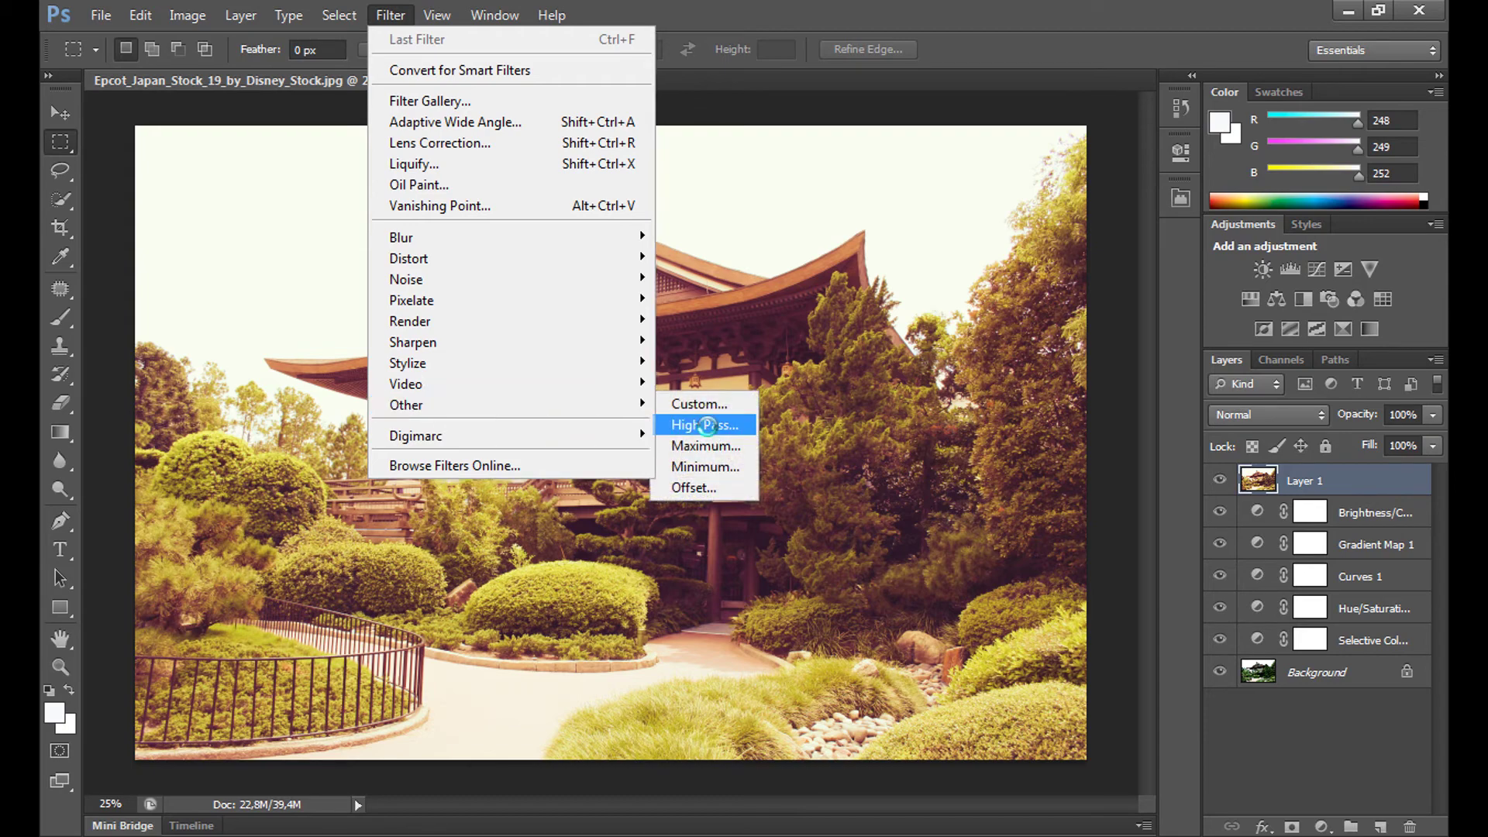
pyautogui.click(706, 422)
pyautogui.click(853, 206)
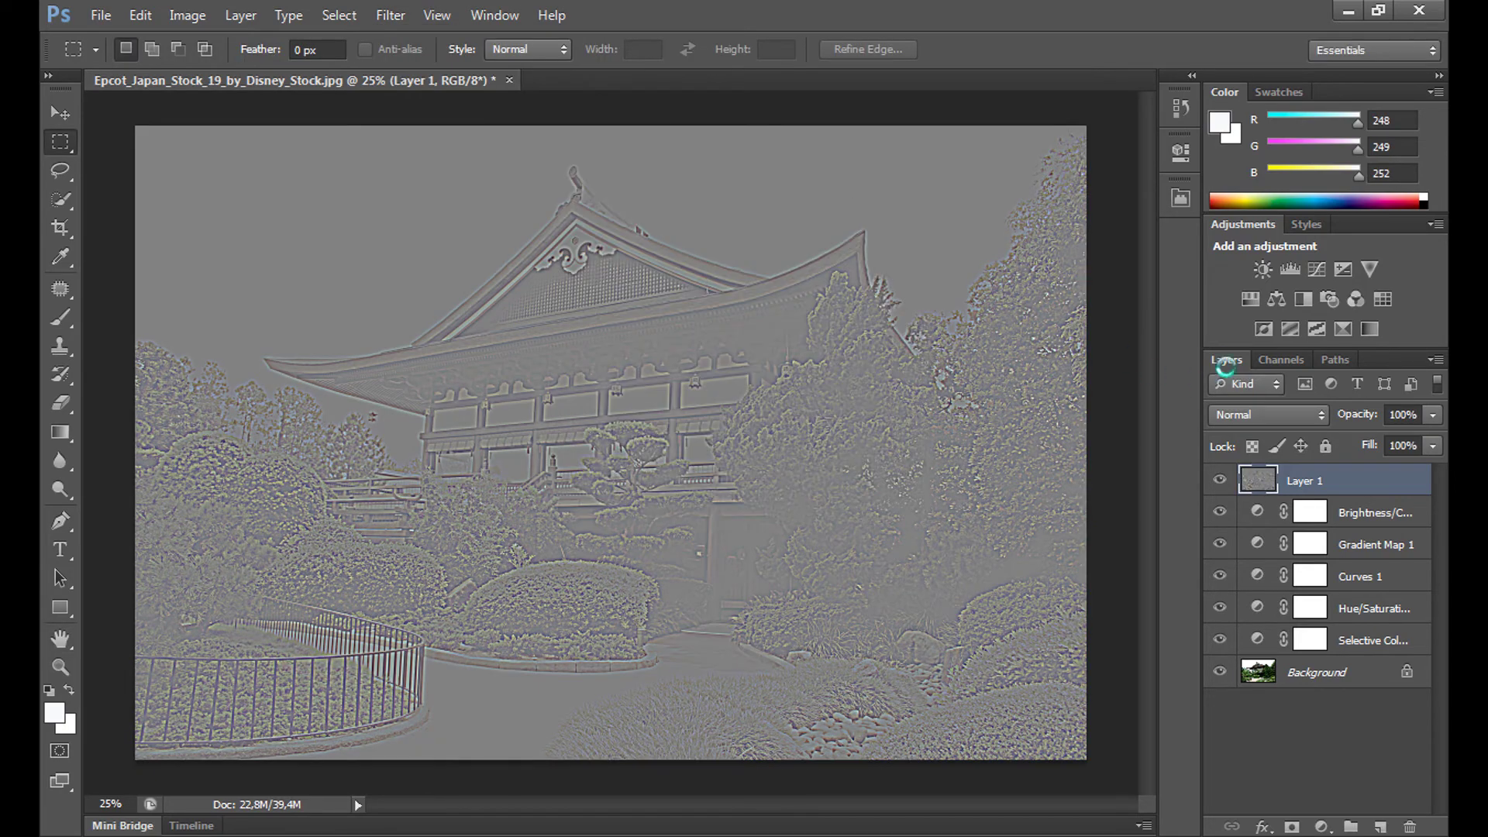
# - Set Layer 1 to Soft Light, compare the sharpening on and off, then undo the last step
pyautogui.click(1263, 419)
pyautogui.click(1228, 286)
pyautogui.click(1220, 482)
pyautogui.click(1221, 482)
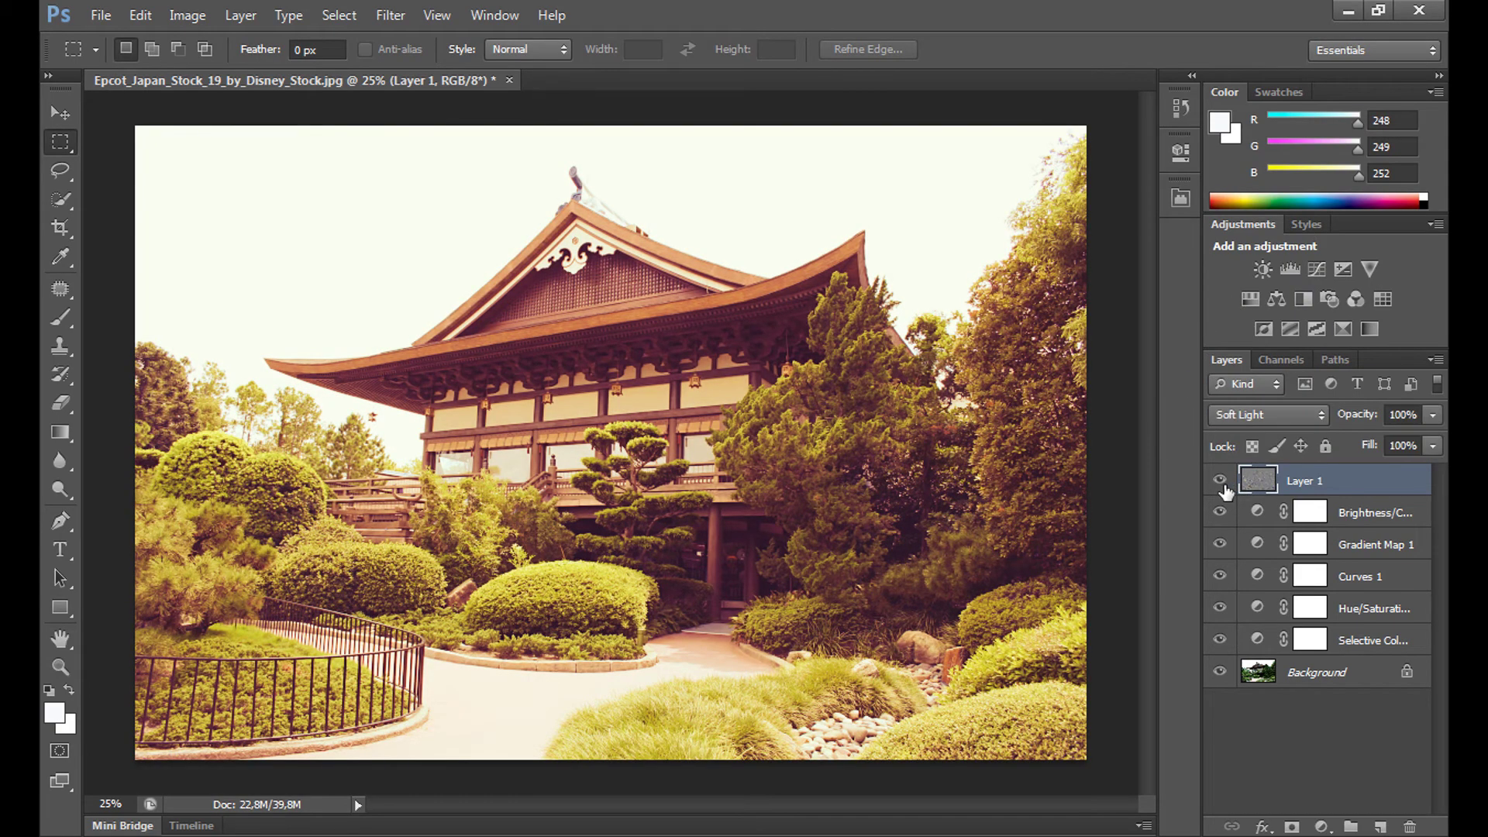
pyautogui.click(1220, 482)
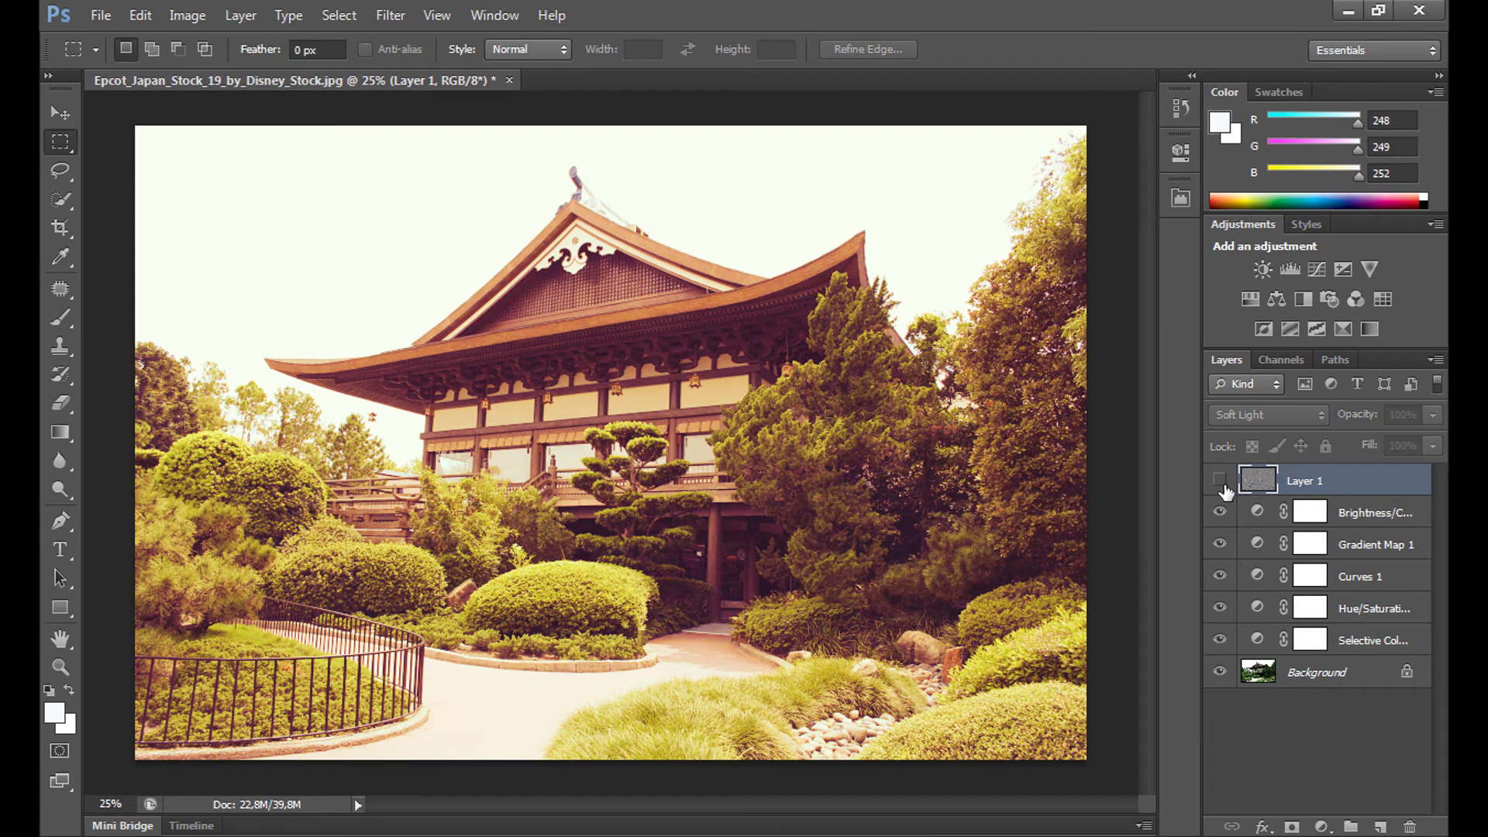
pyautogui.click(1220, 482)
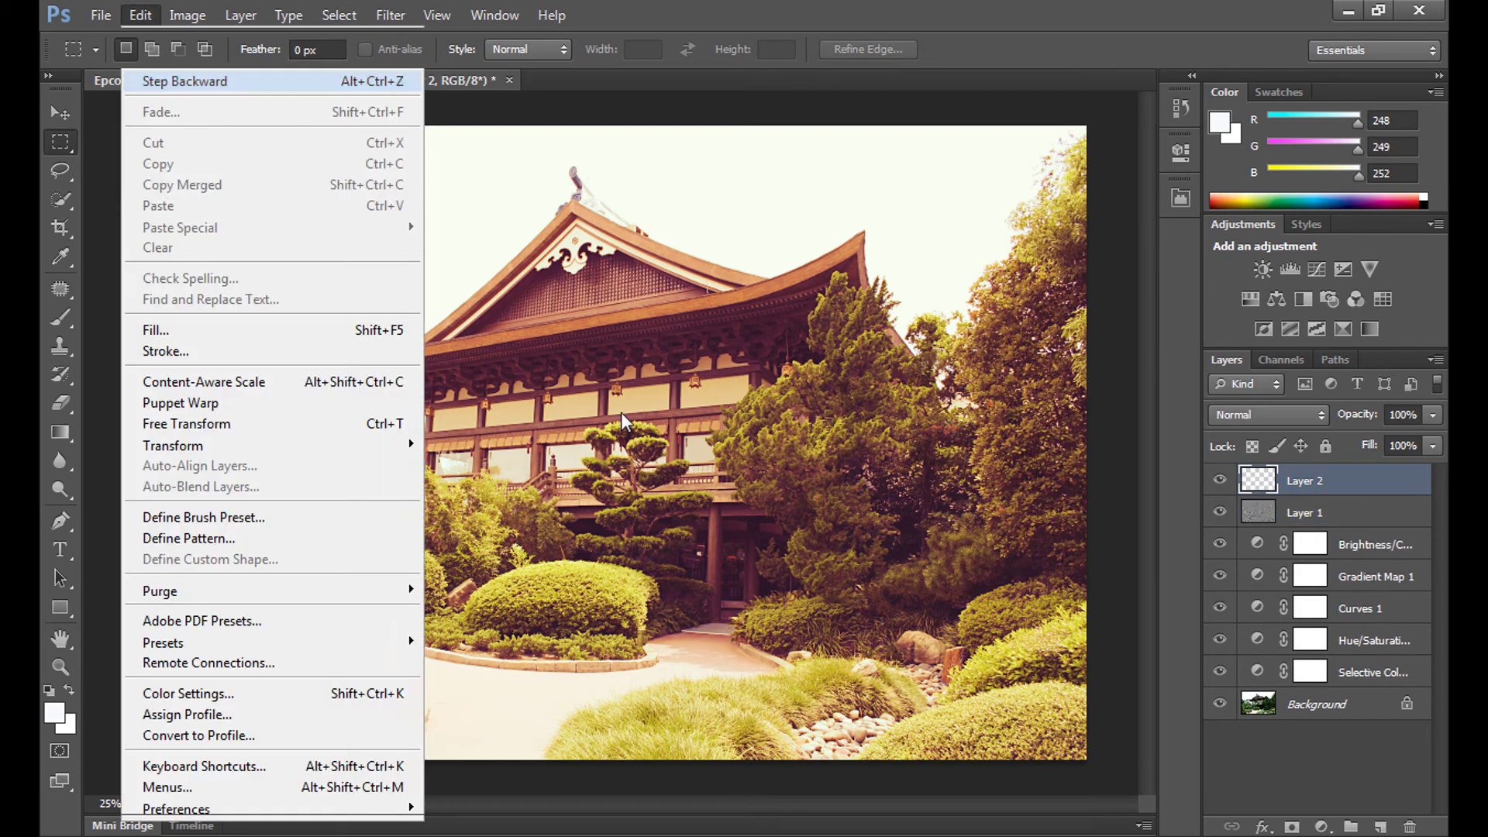
pyautogui.click(199, 79)
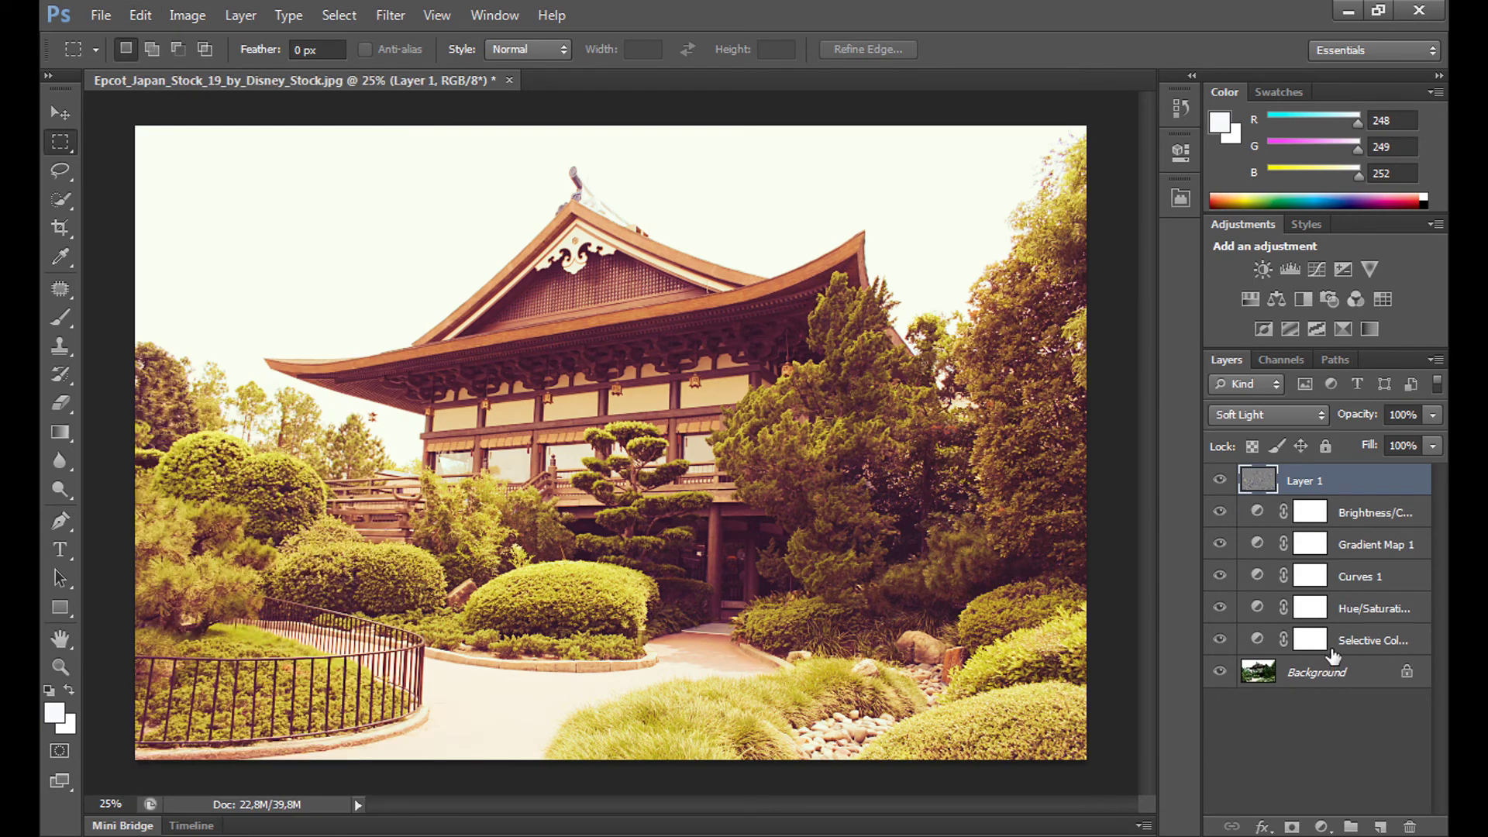
# - Add a Selective Color layer with Blacks set to Cyan 10, Yellow 20, Black 5
pyautogui.click(1322, 827)
pyautogui.click(1317, 805)
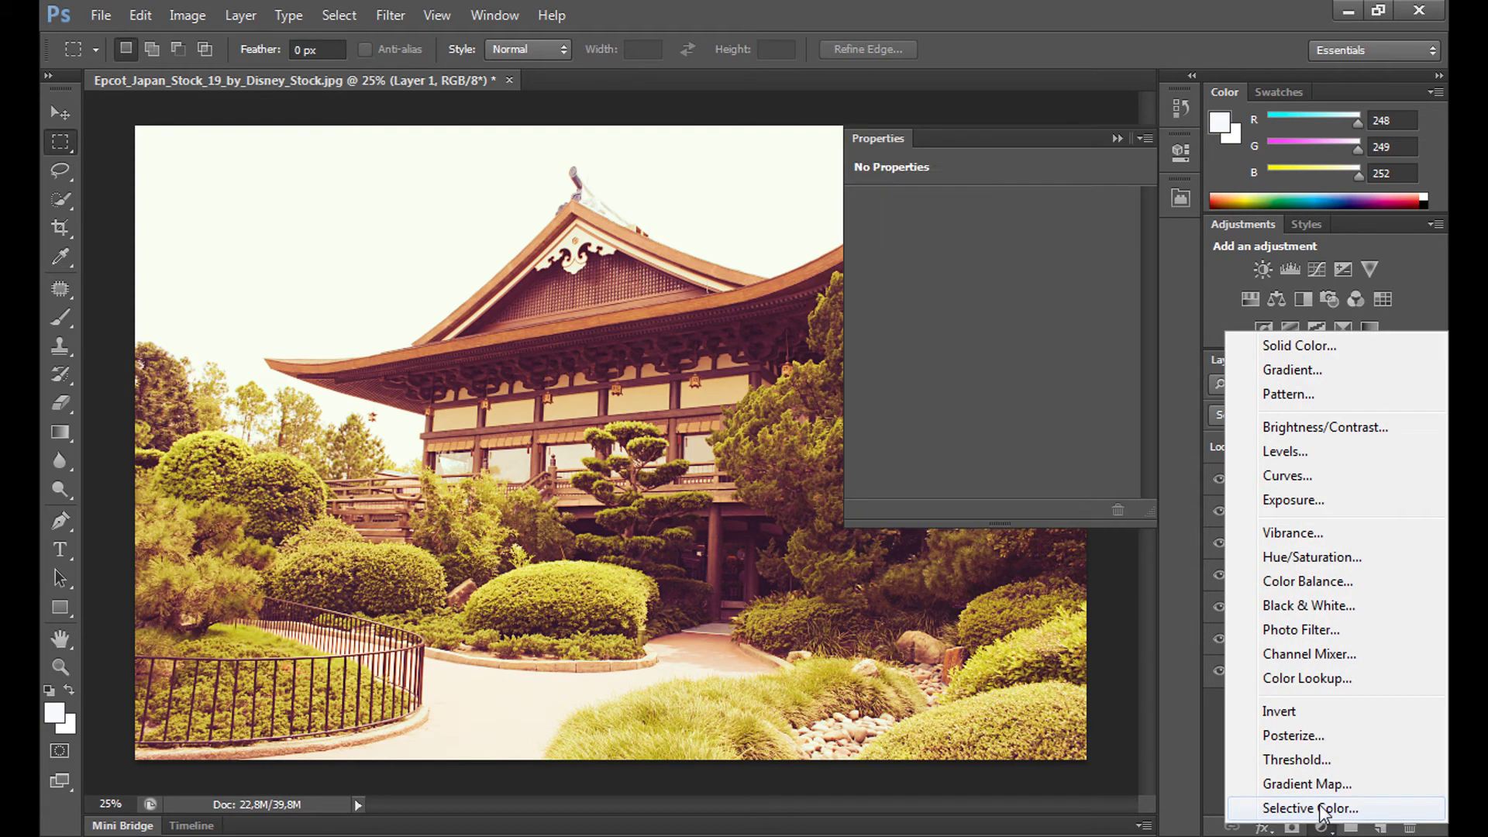
pyautogui.click(941, 235)
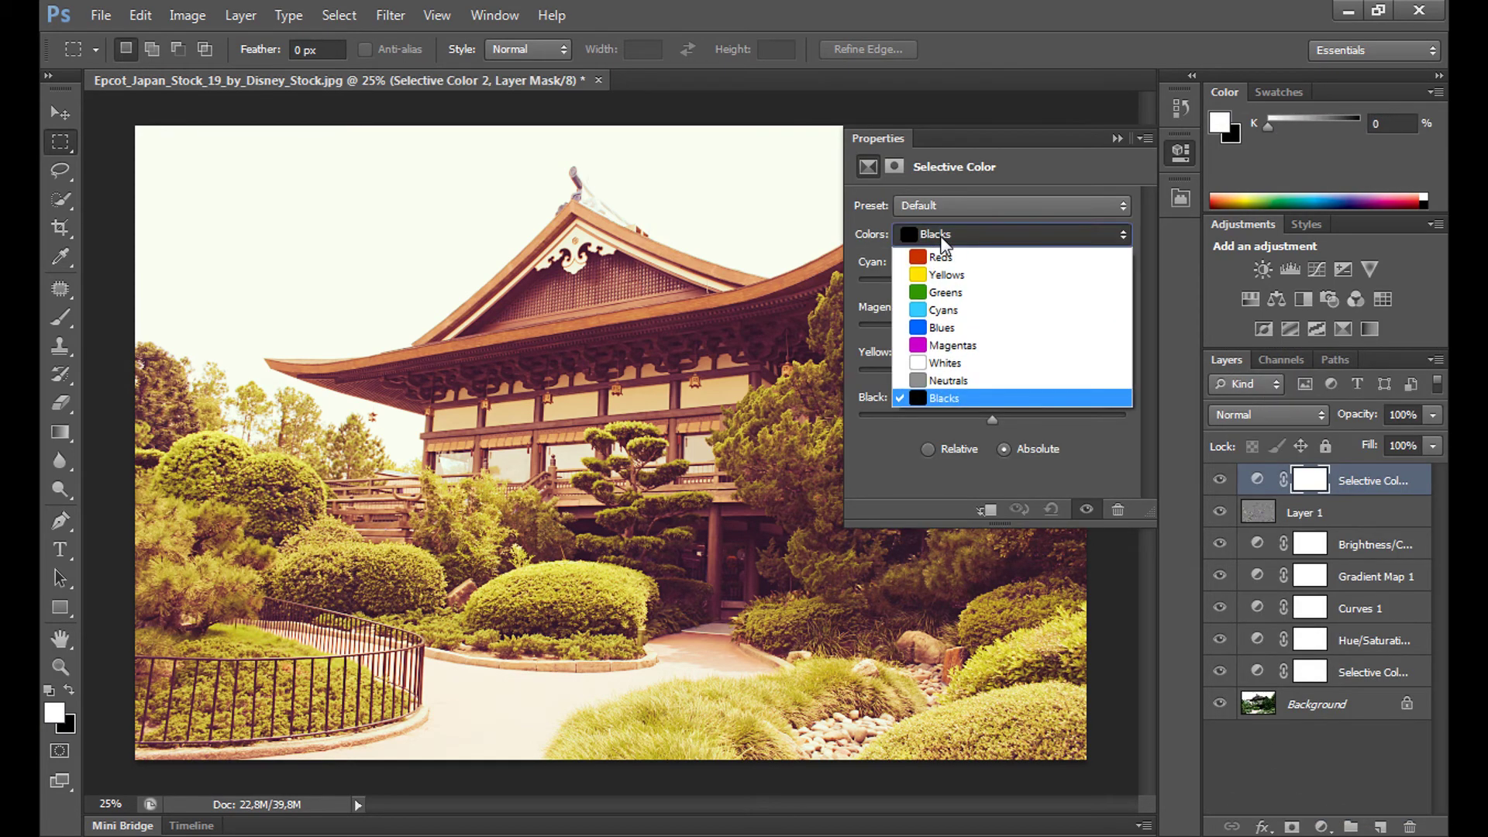
pyautogui.press('Escape')
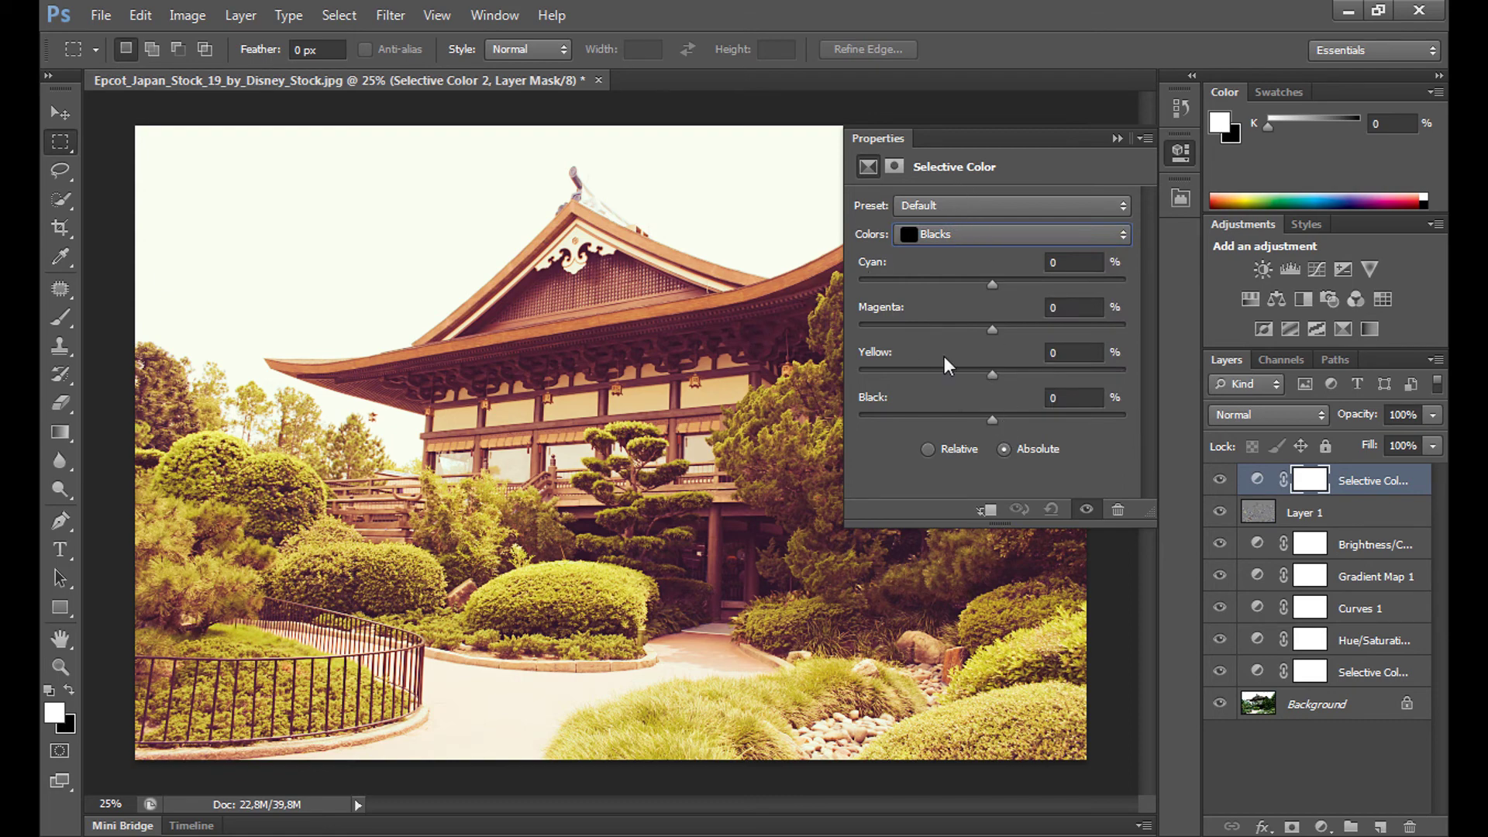
pyautogui.click(1051, 352)
pyautogui.write('10')
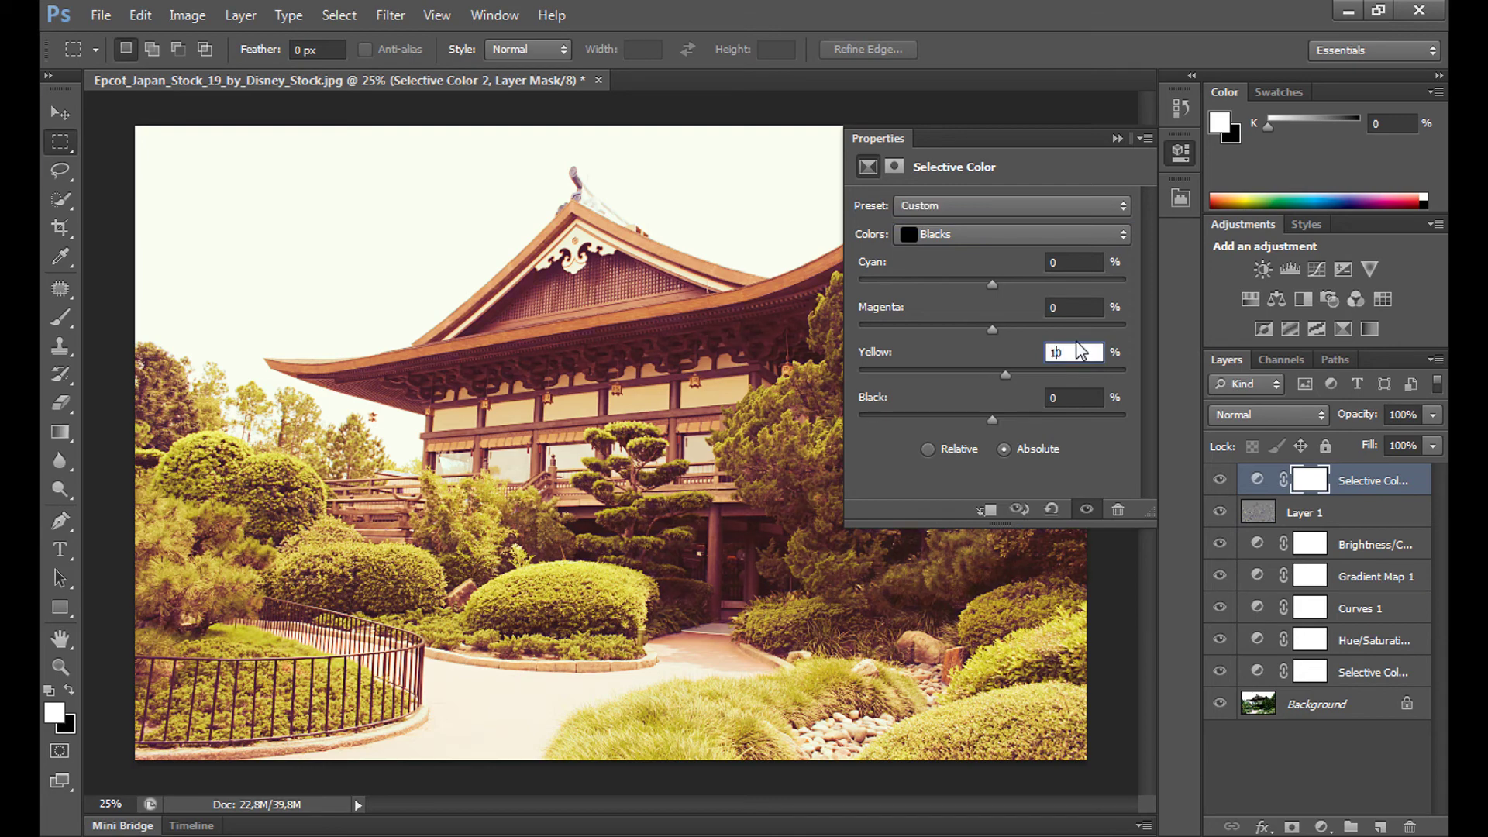
pyautogui.hotkey('shift', 'Up')
pyautogui.click(1051, 263)
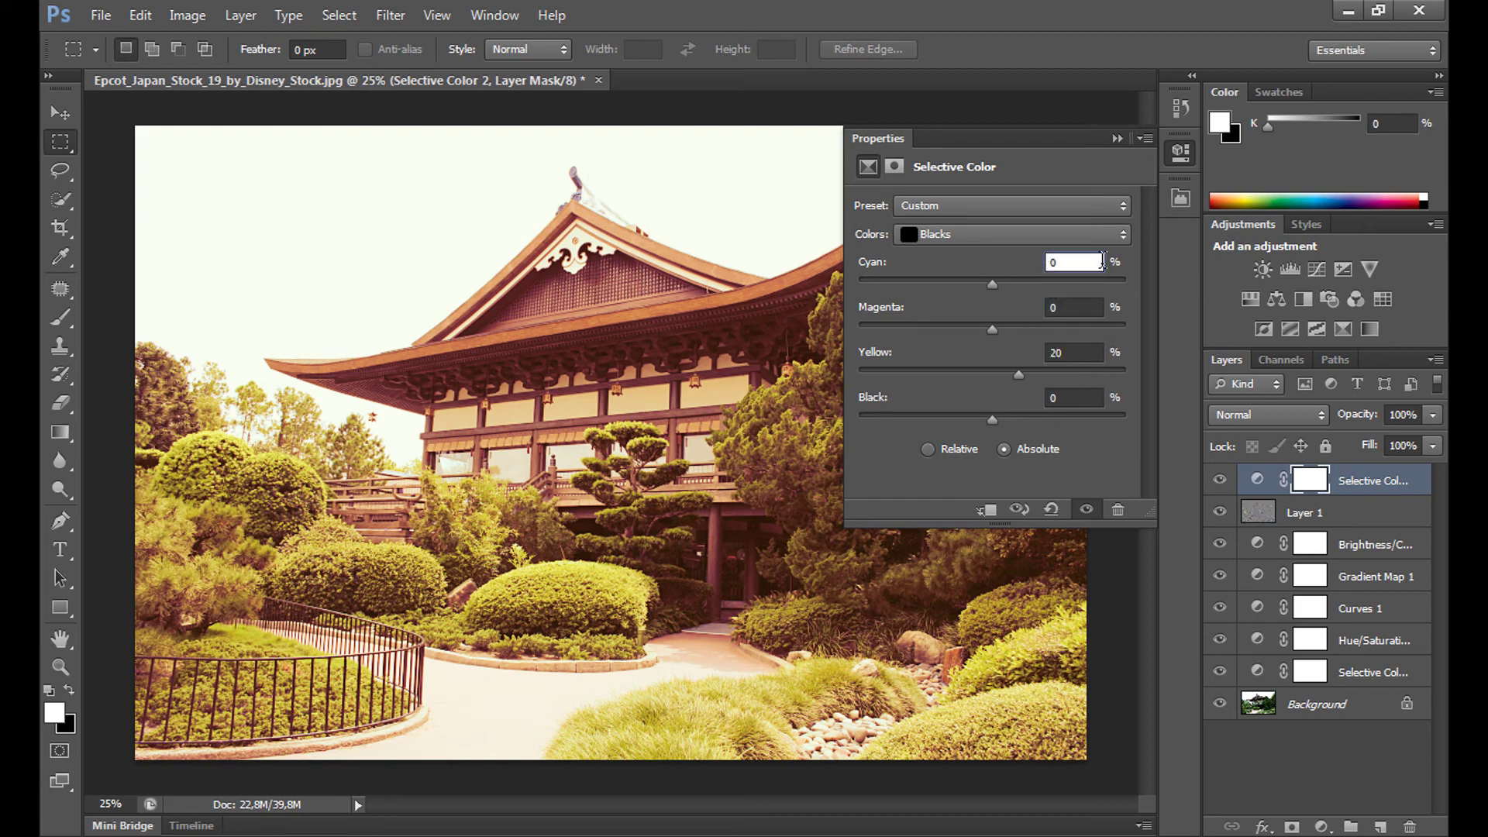
pyautogui.write('1')
pyautogui.moveTo(996, 418); pyautogui.dragTo(1001, 418)
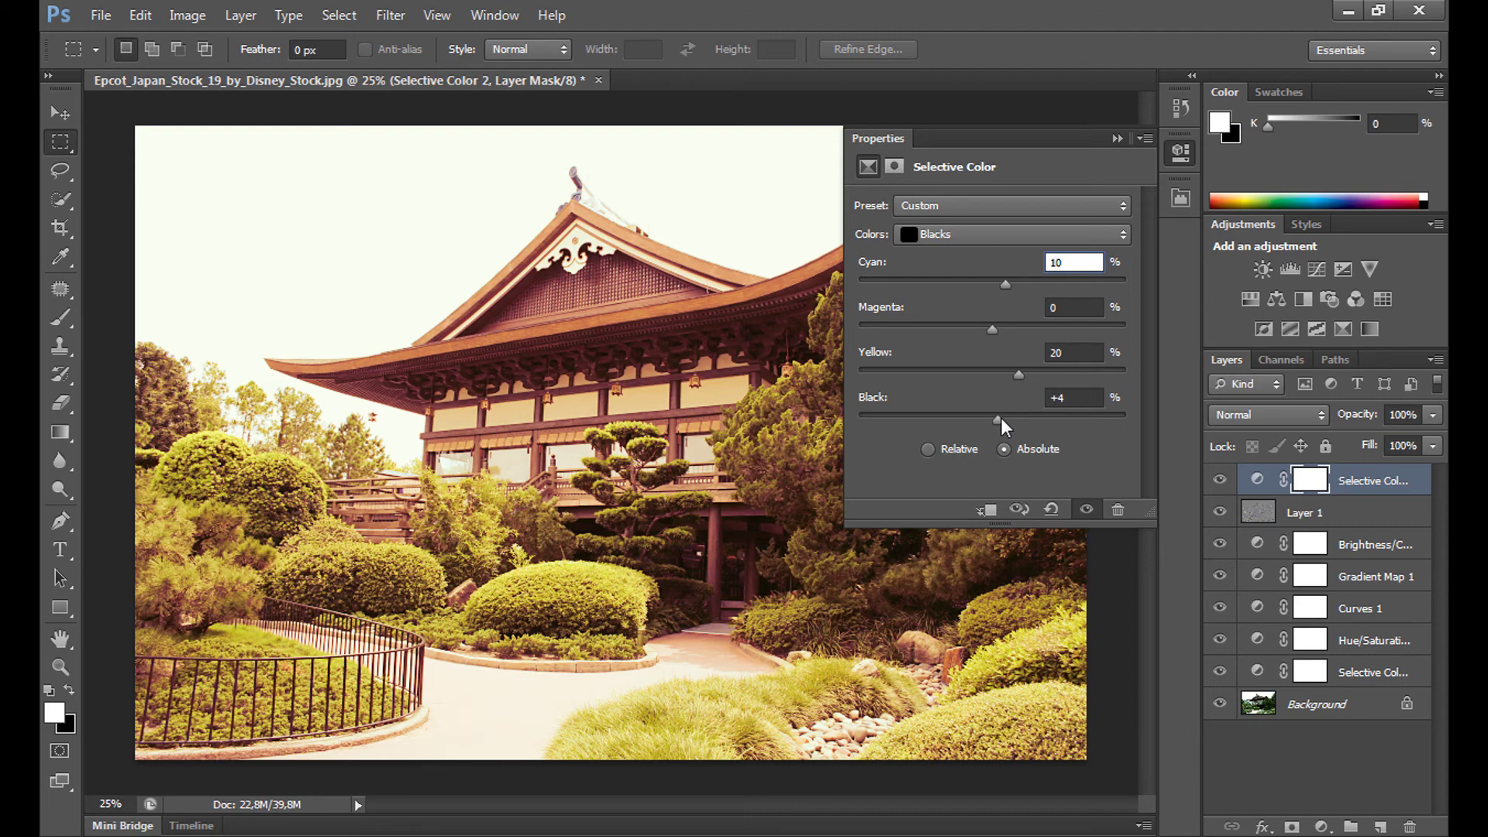
pyautogui.click(1054, 398)
pyautogui.write('5')
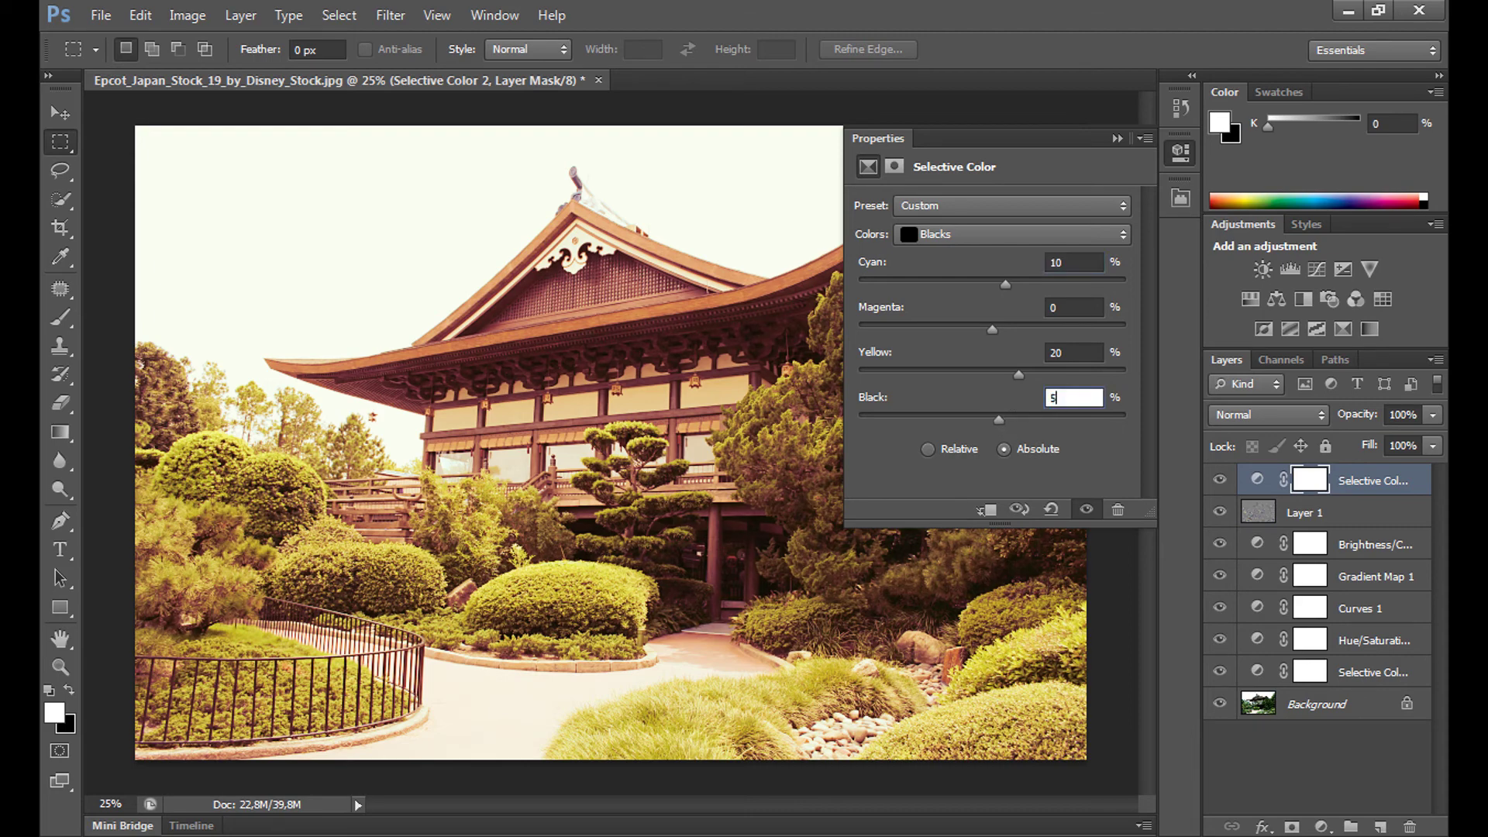
# - Set Neutrals Magenta to 3 and compare Layer 1 and Selective Color 2 on and off
pyautogui.click(1031, 235)
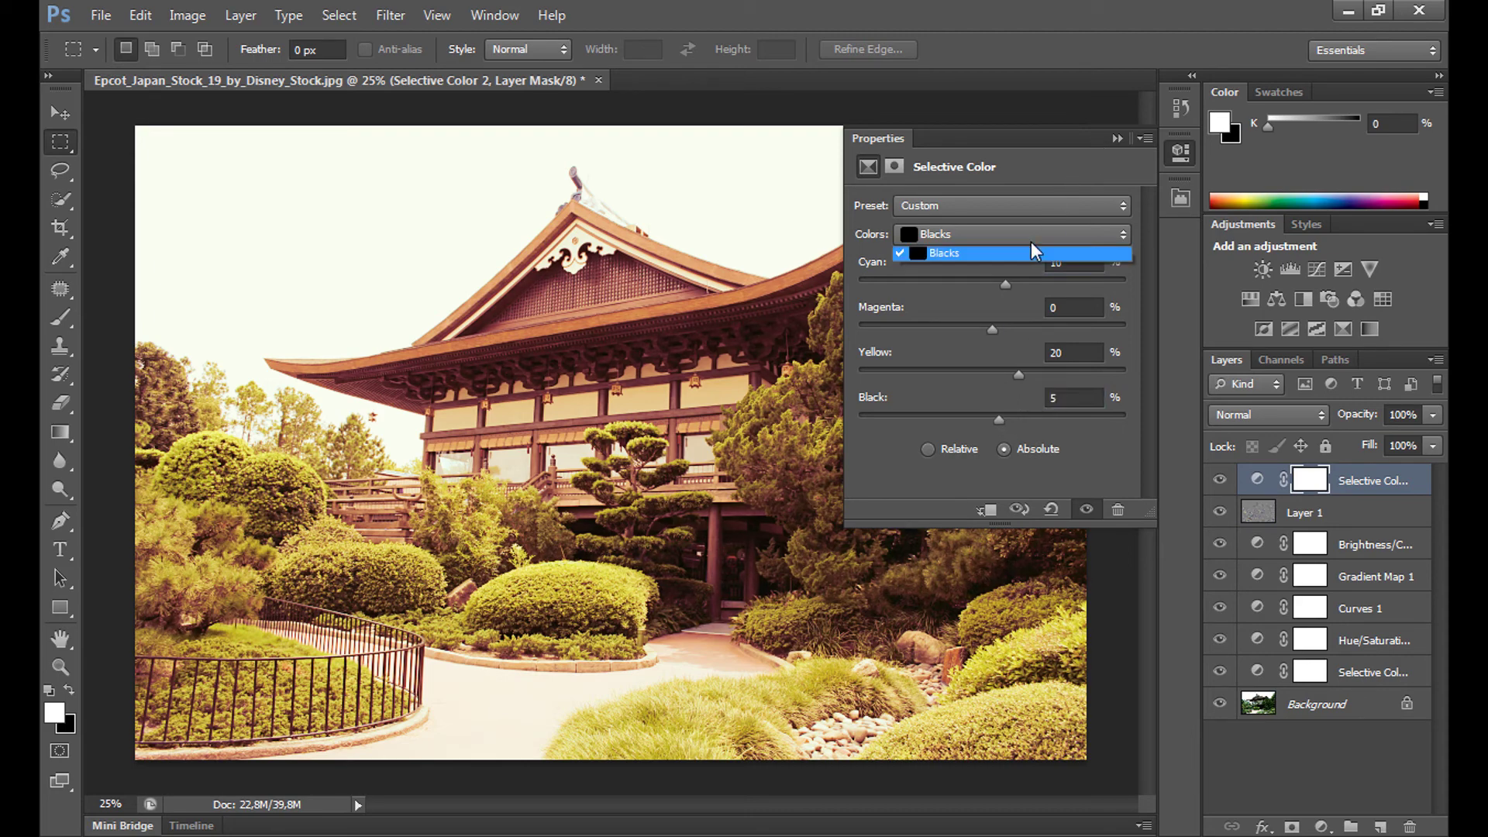
pyautogui.click(947, 380)
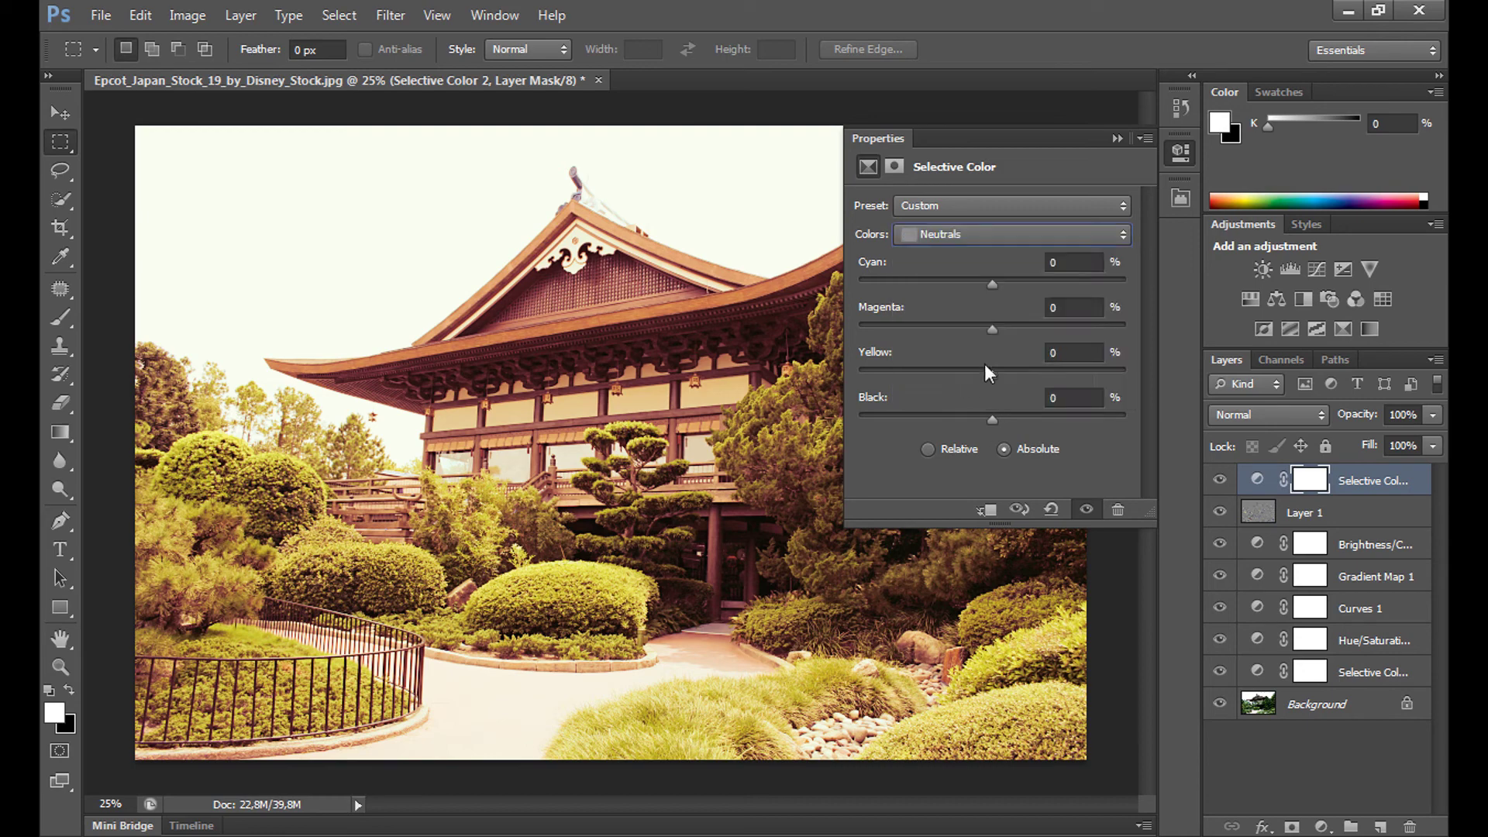
pyautogui.click(1062, 308)
pyautogui.write('10')
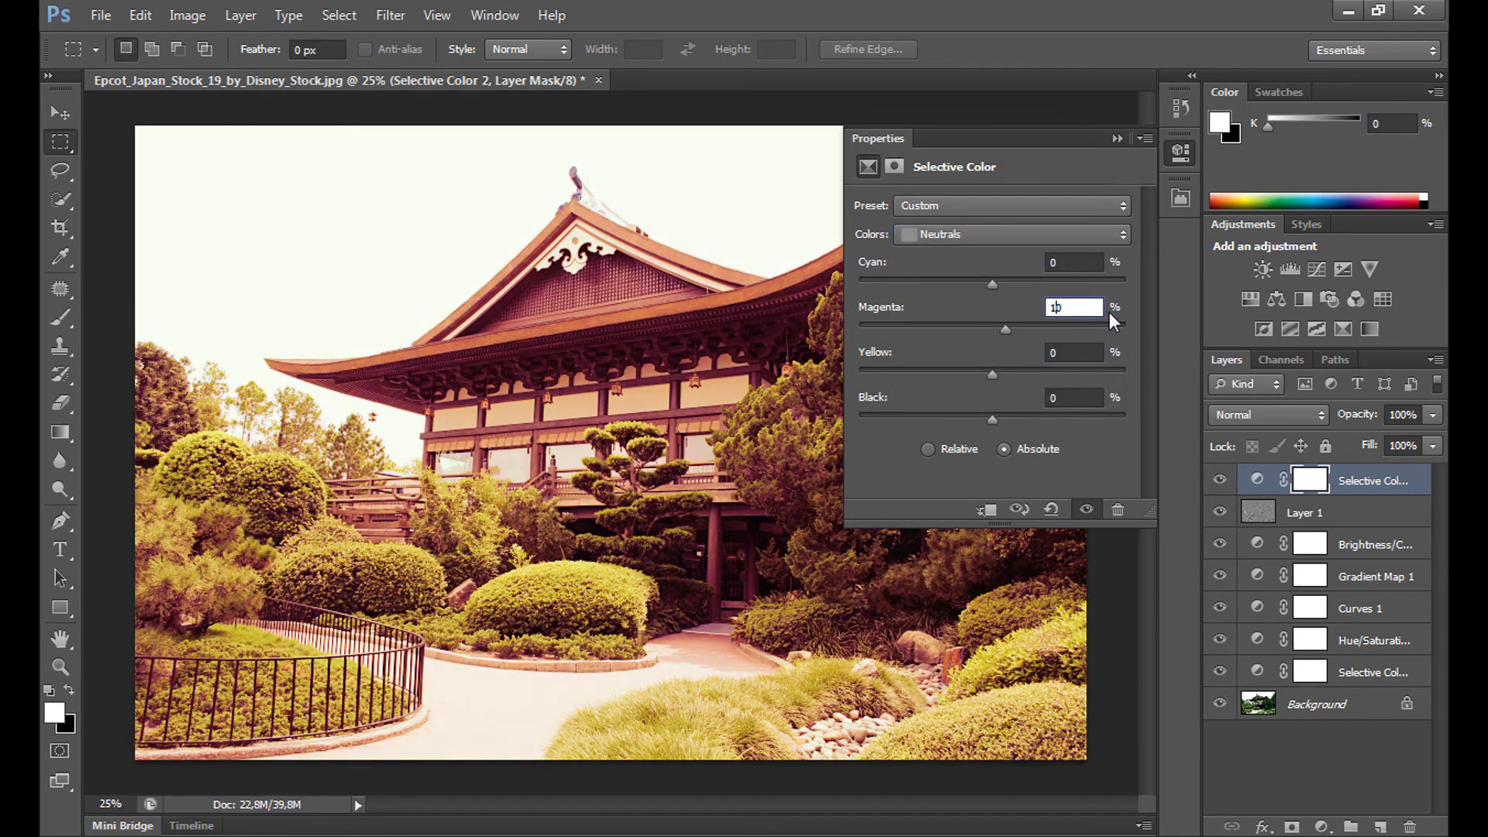
pyautogui.press('BackSpace')
pyautogui.press('BackSpace')
pyautogui.write('3')
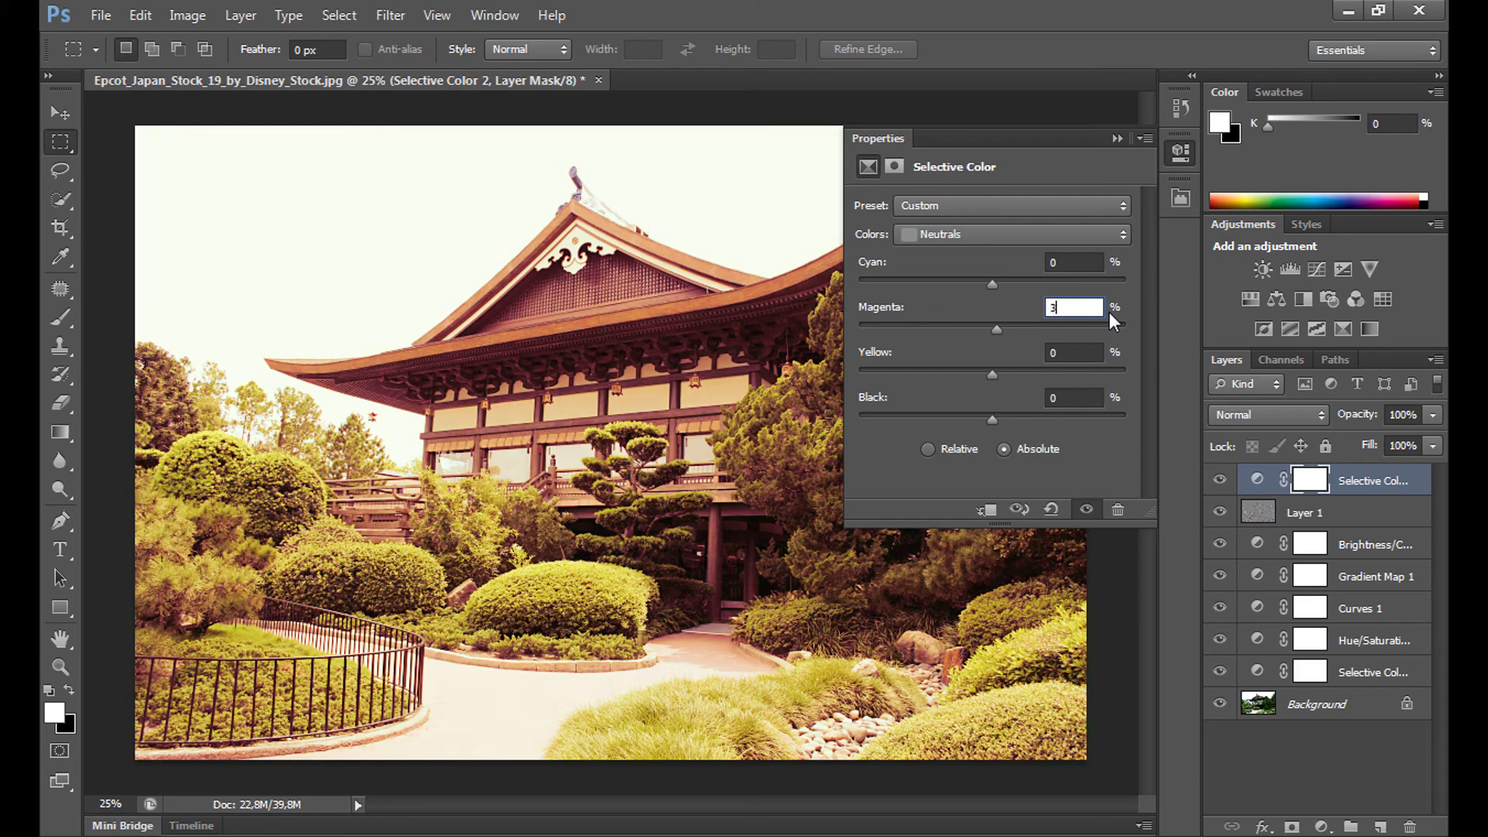
pyautogui.click(1222, 507)
pyautogui.click(1222, 506)
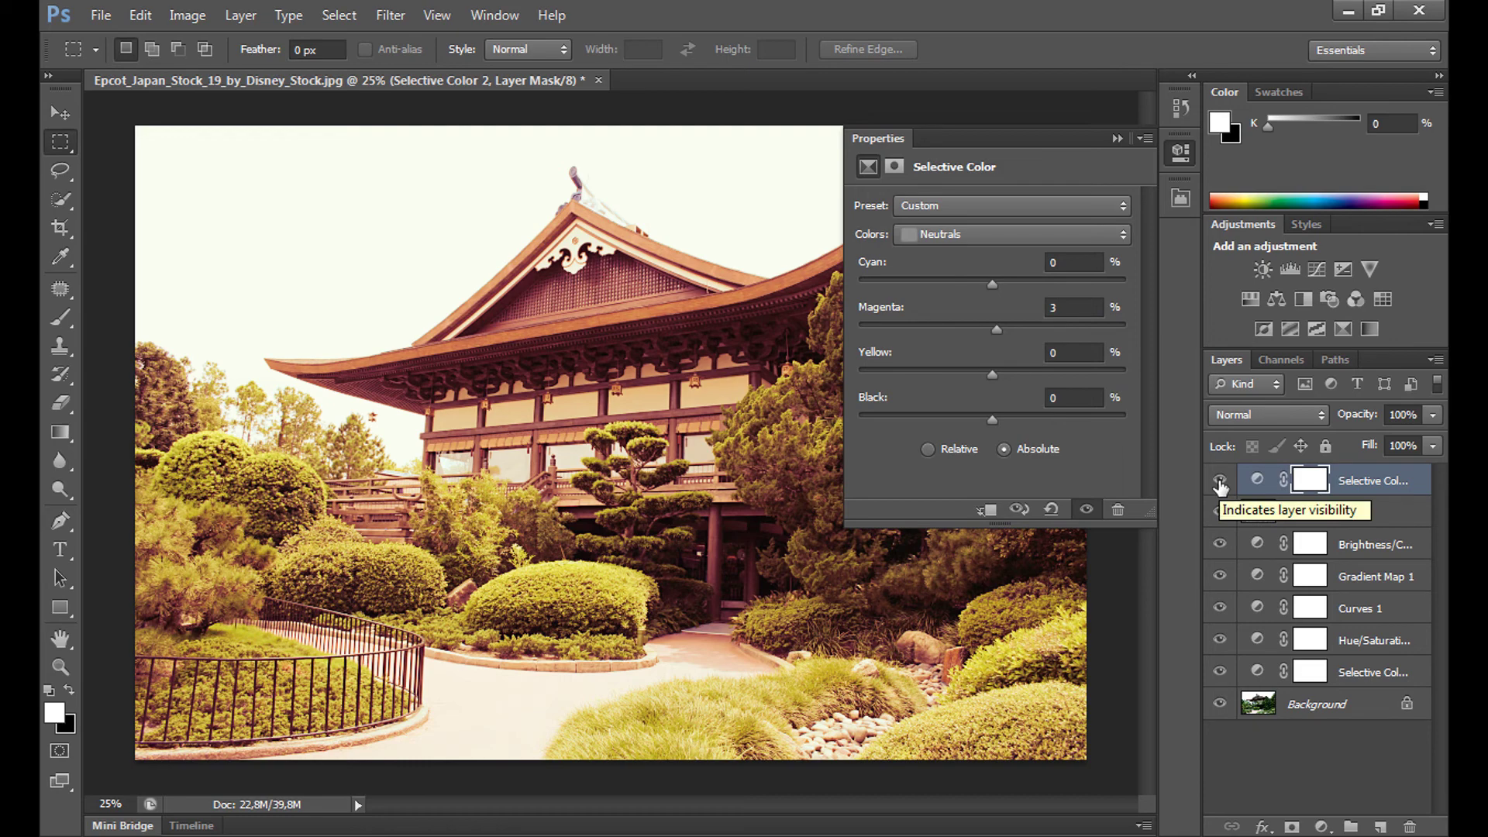
pyautogui.click(1220, 482)
pyautogui.click(1220, 482)
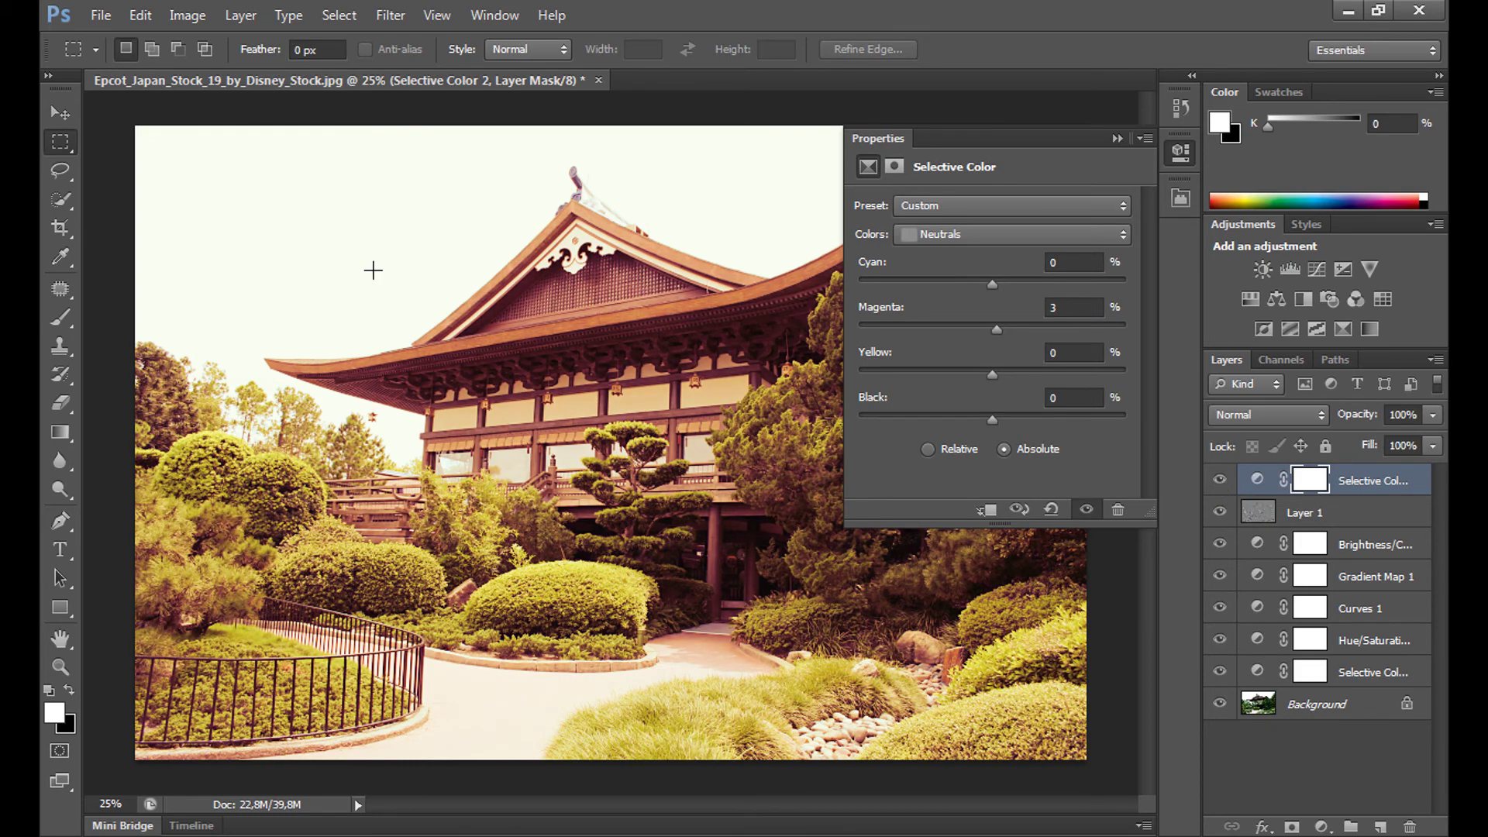
# - Set Neutrals Black to 10 and the Selective Color 2 layer opacity to 70%
pyautogui.click(1051, 398)
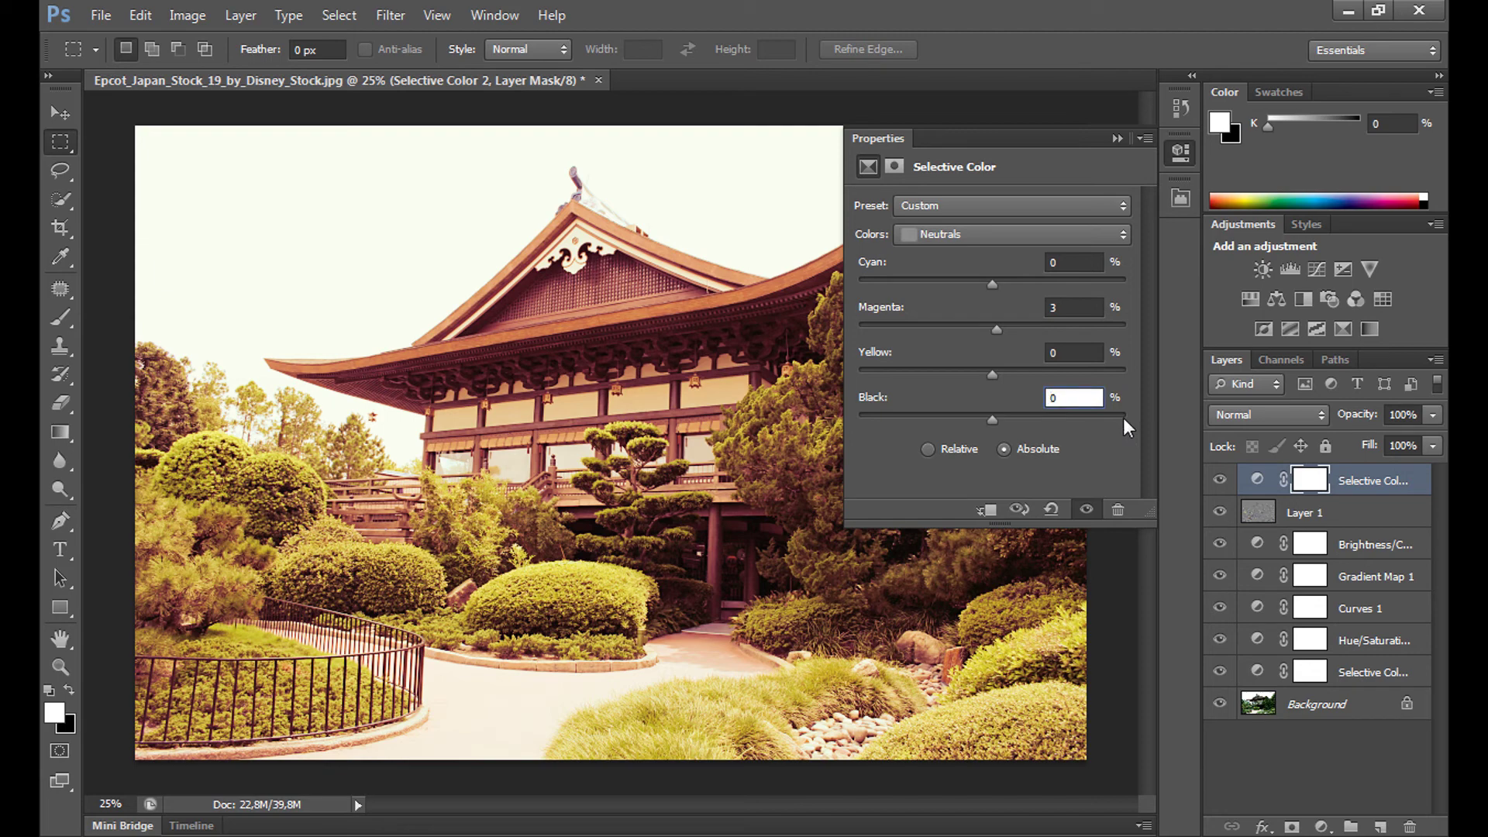
pyautogui.write('1')
pyautogui.click(1117, 138)
pyautogui.click(1222, 481)
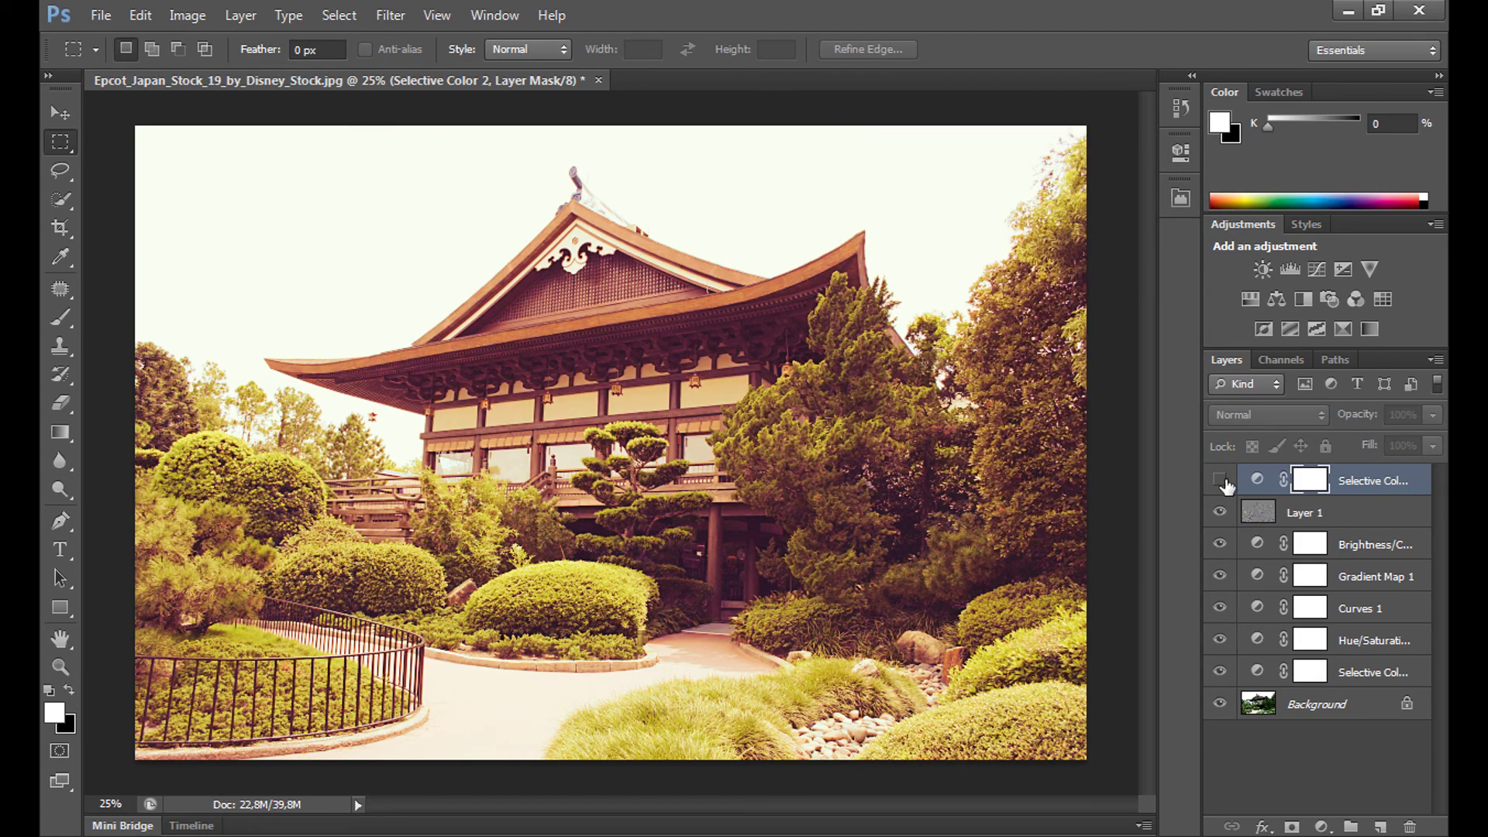
pyautogui.click(1221, 480)
pyautogui.click(1392, 414)
pyautogui.write('80')
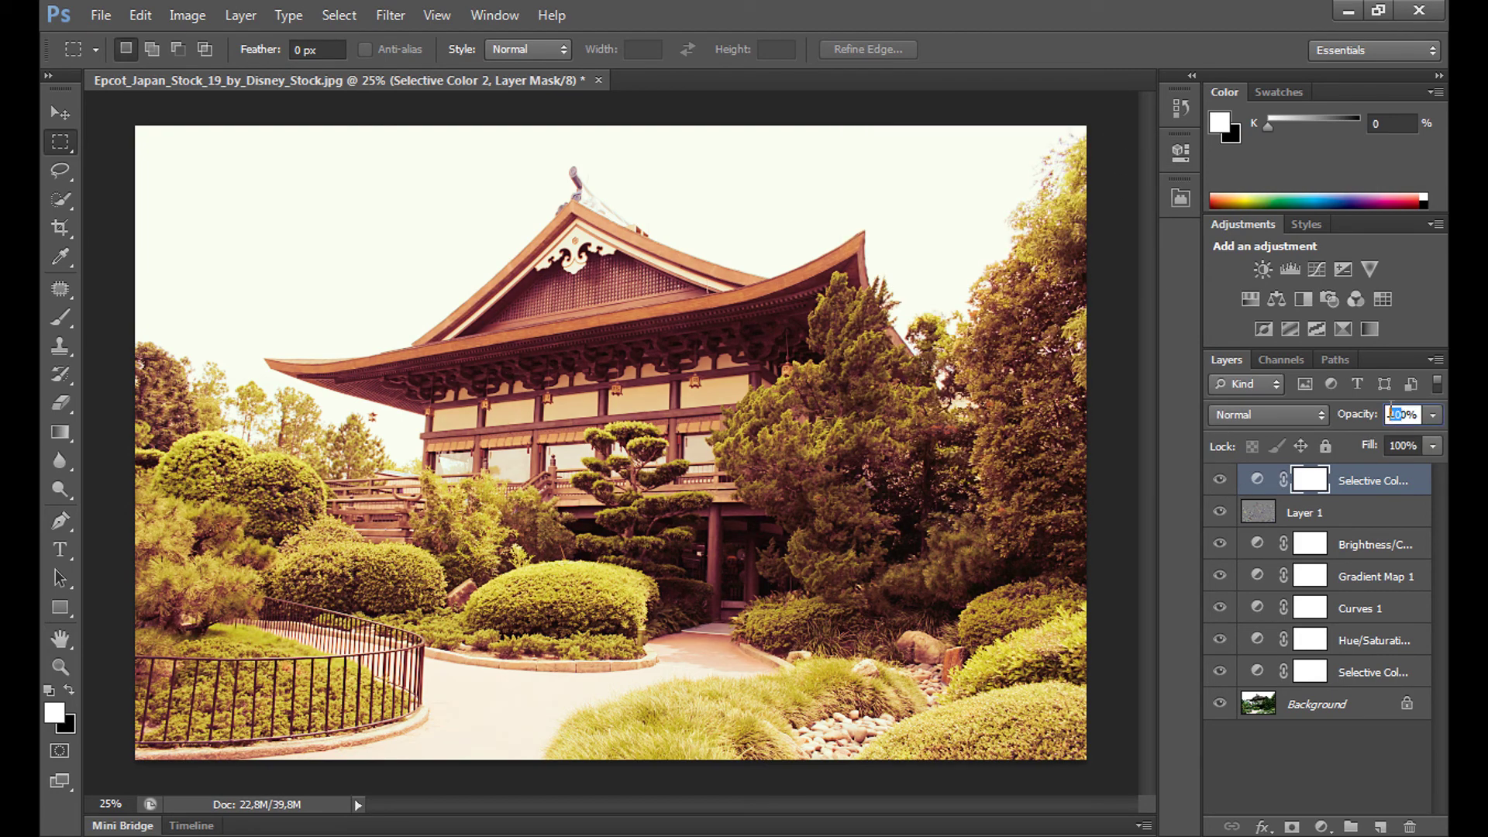
pyautogui.press('Return')
pyautogui.write('70')
pyautogui.press('Return')
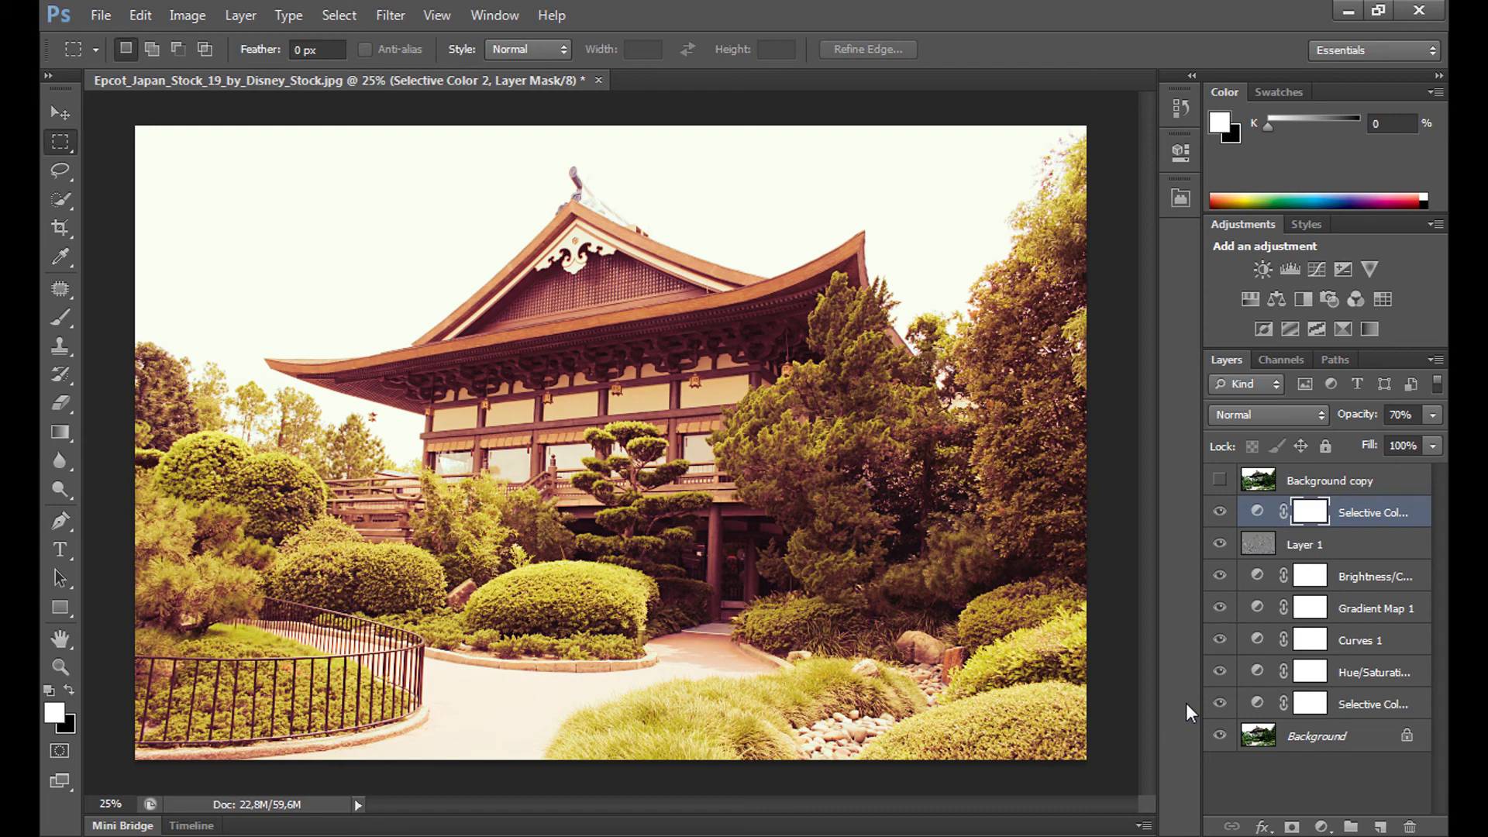
# - Add a Vibrance adjustment layer at -10 and toggle it to compare
pyautogui.click(1322, 827)
pyautogui.click(1288, 525)
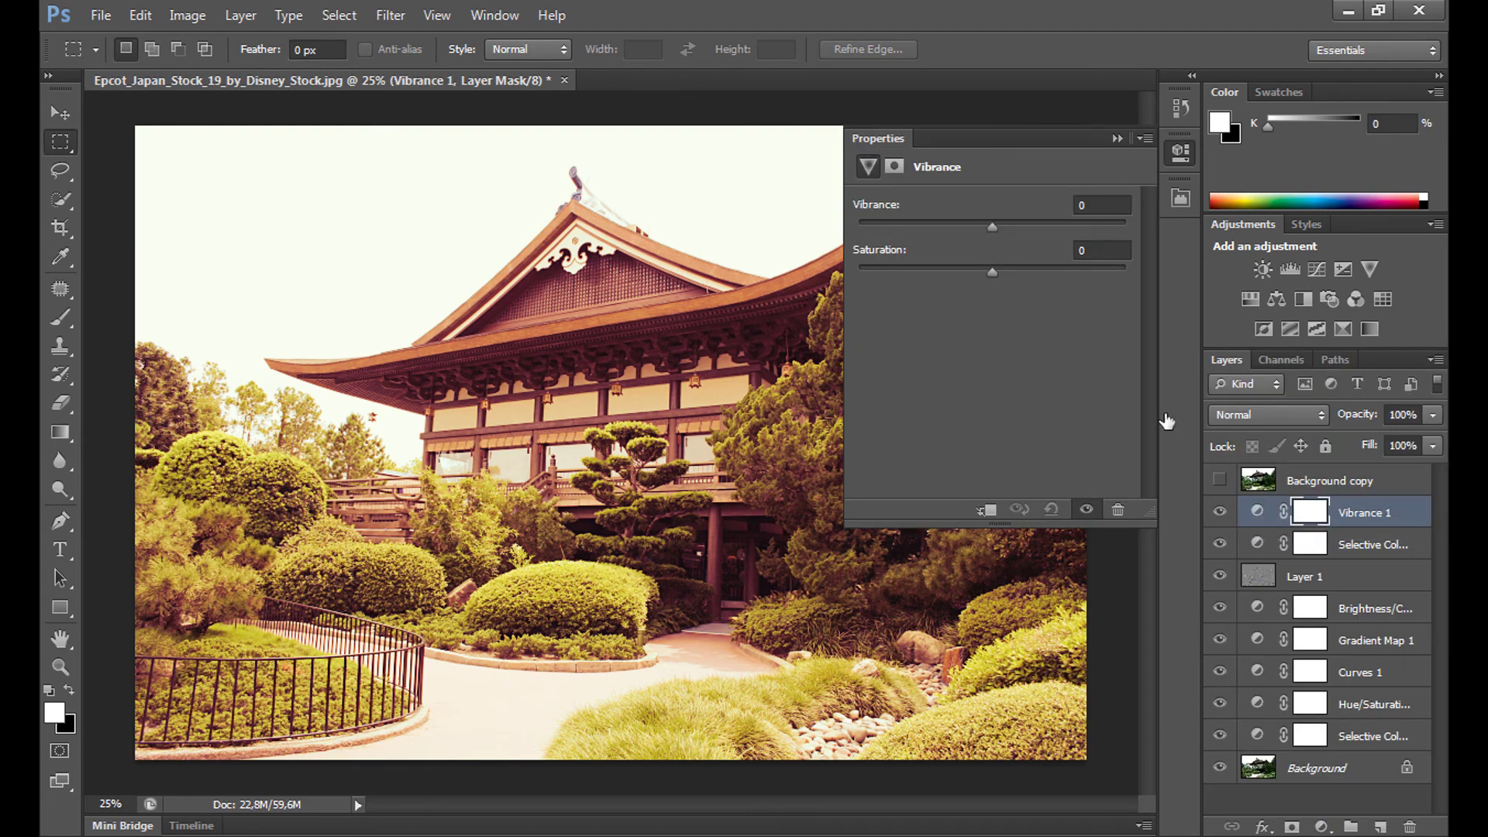
pyautogui.click(1078, 204)
pyautogui.write('-10')
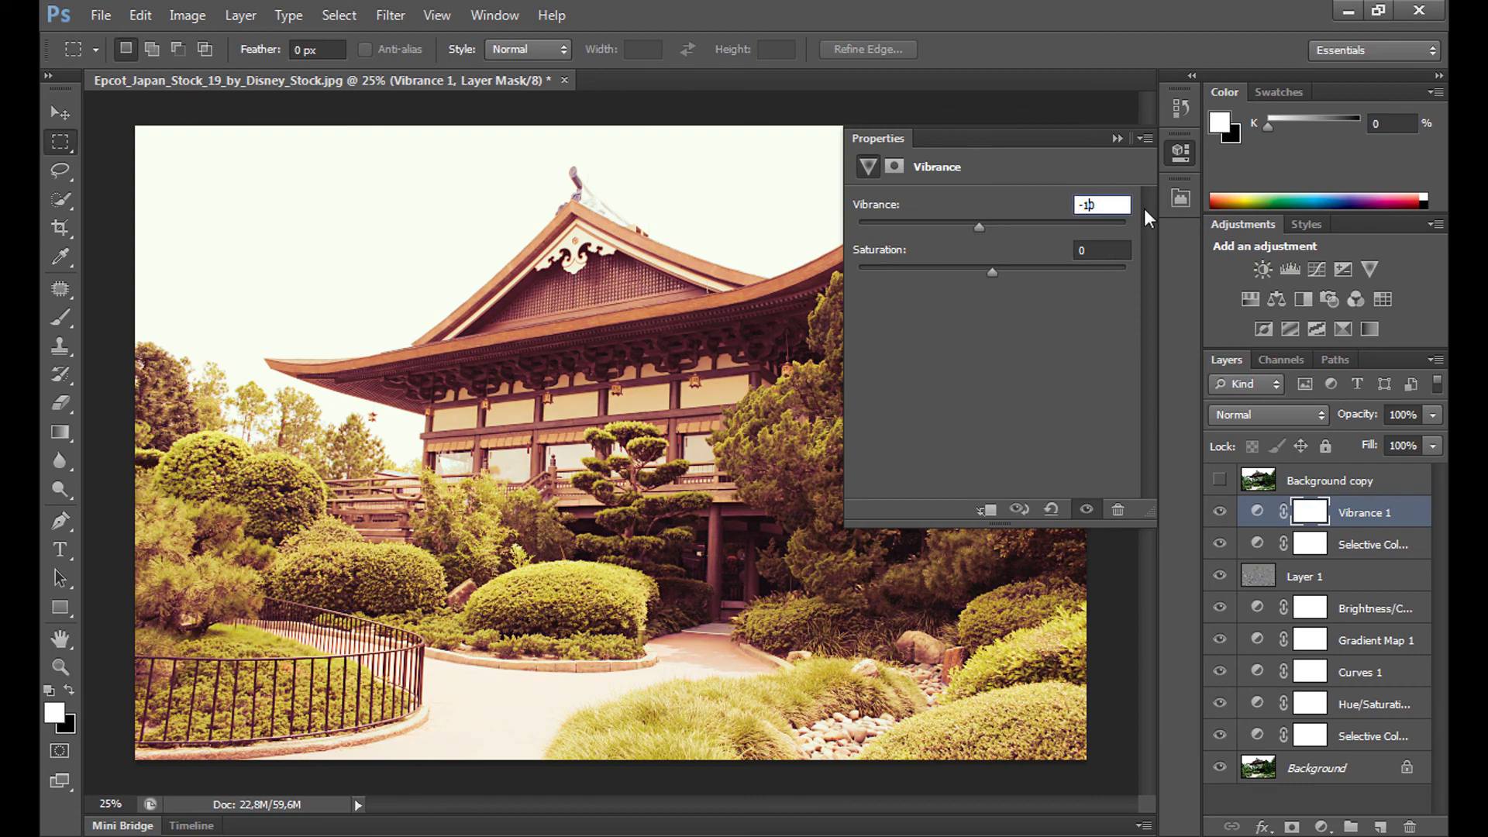
pyautogui.click(1118, 137)
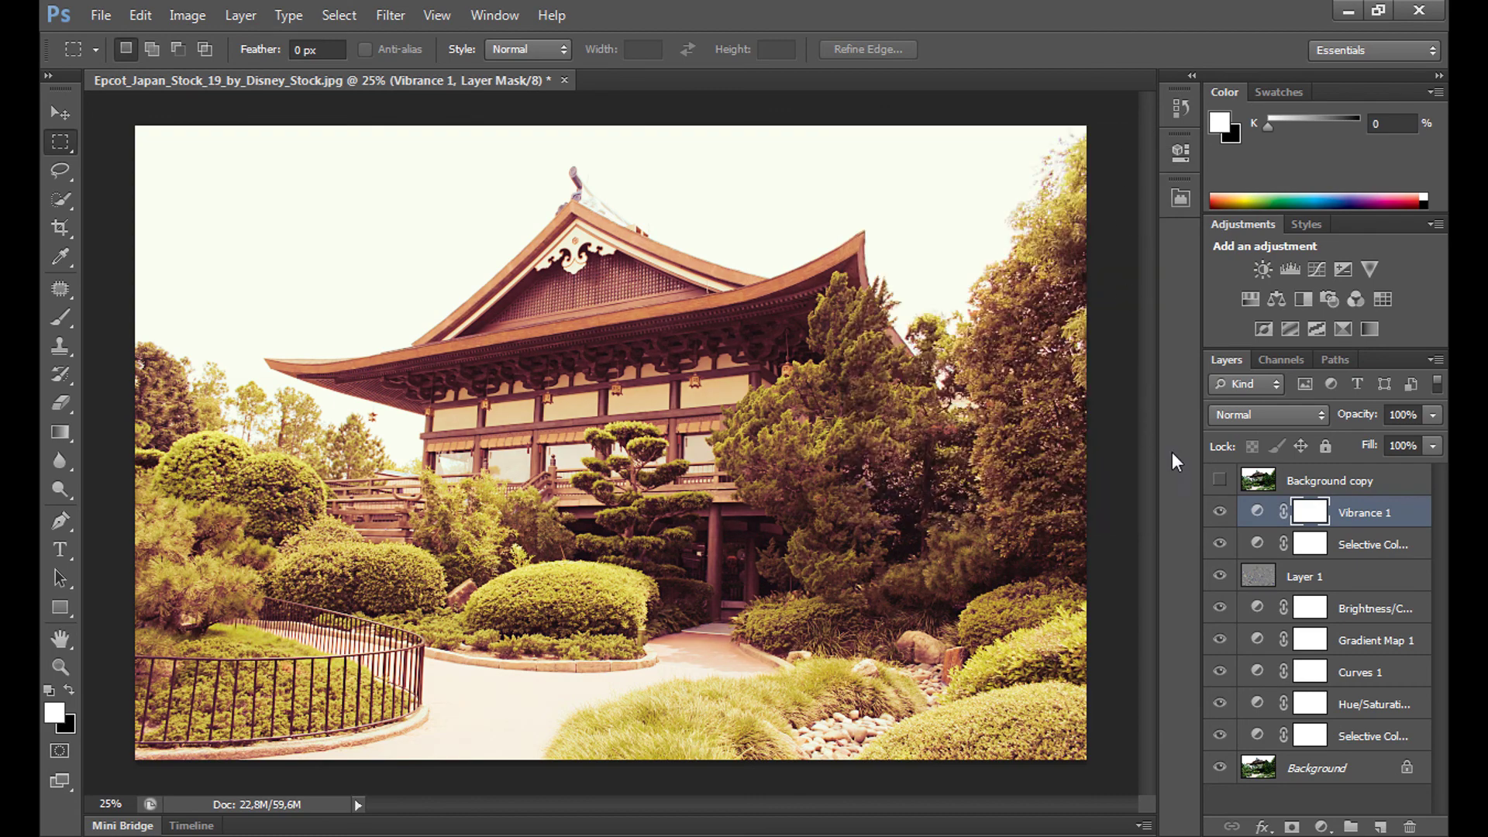
pyautogui.click(1219, 512)
pyautogui.click(1219, 513)
pyautogui.click(1219, 480)
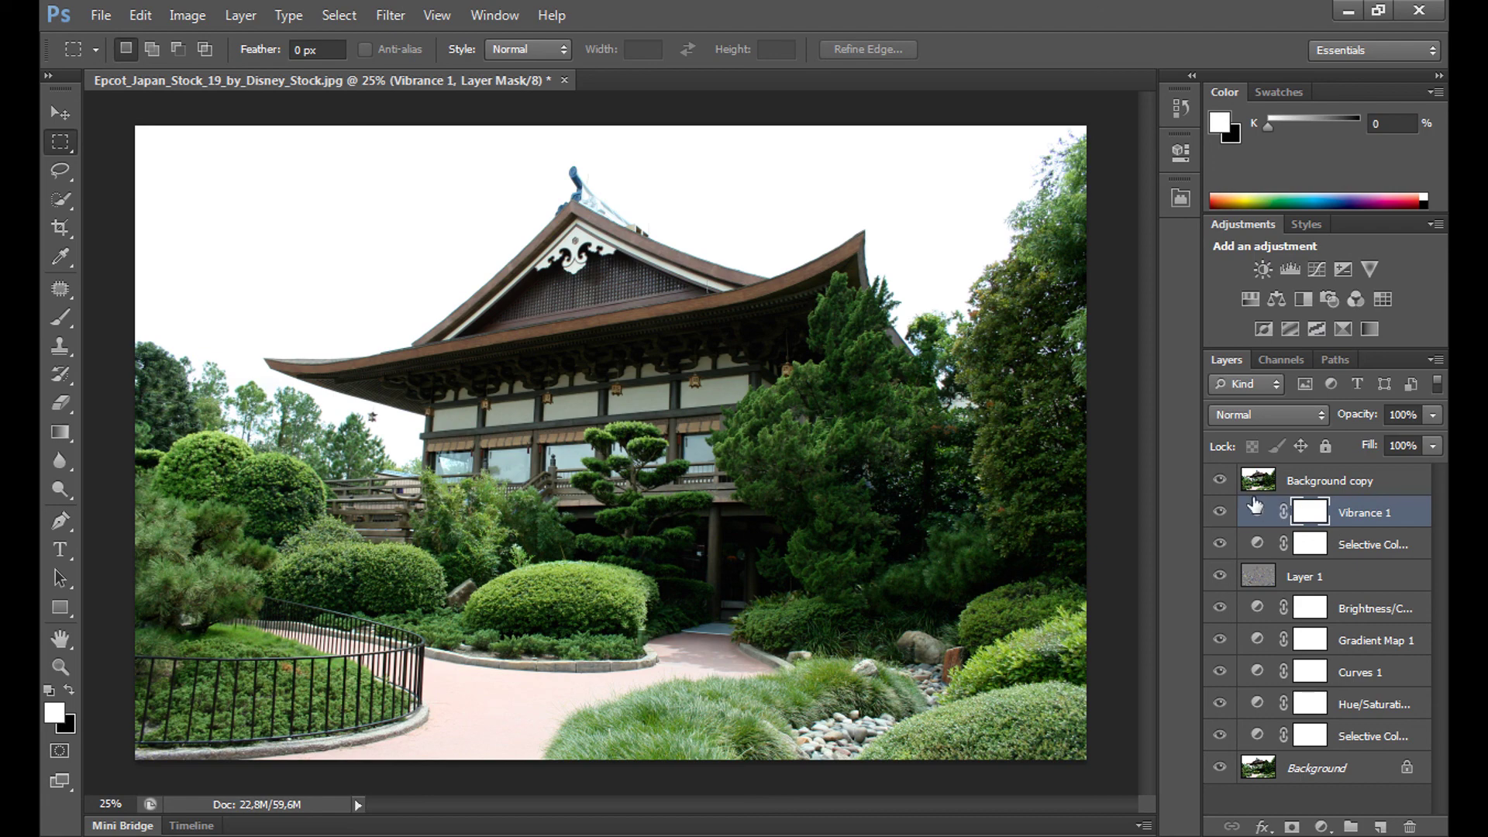
pyautogui.click(1219, 480)
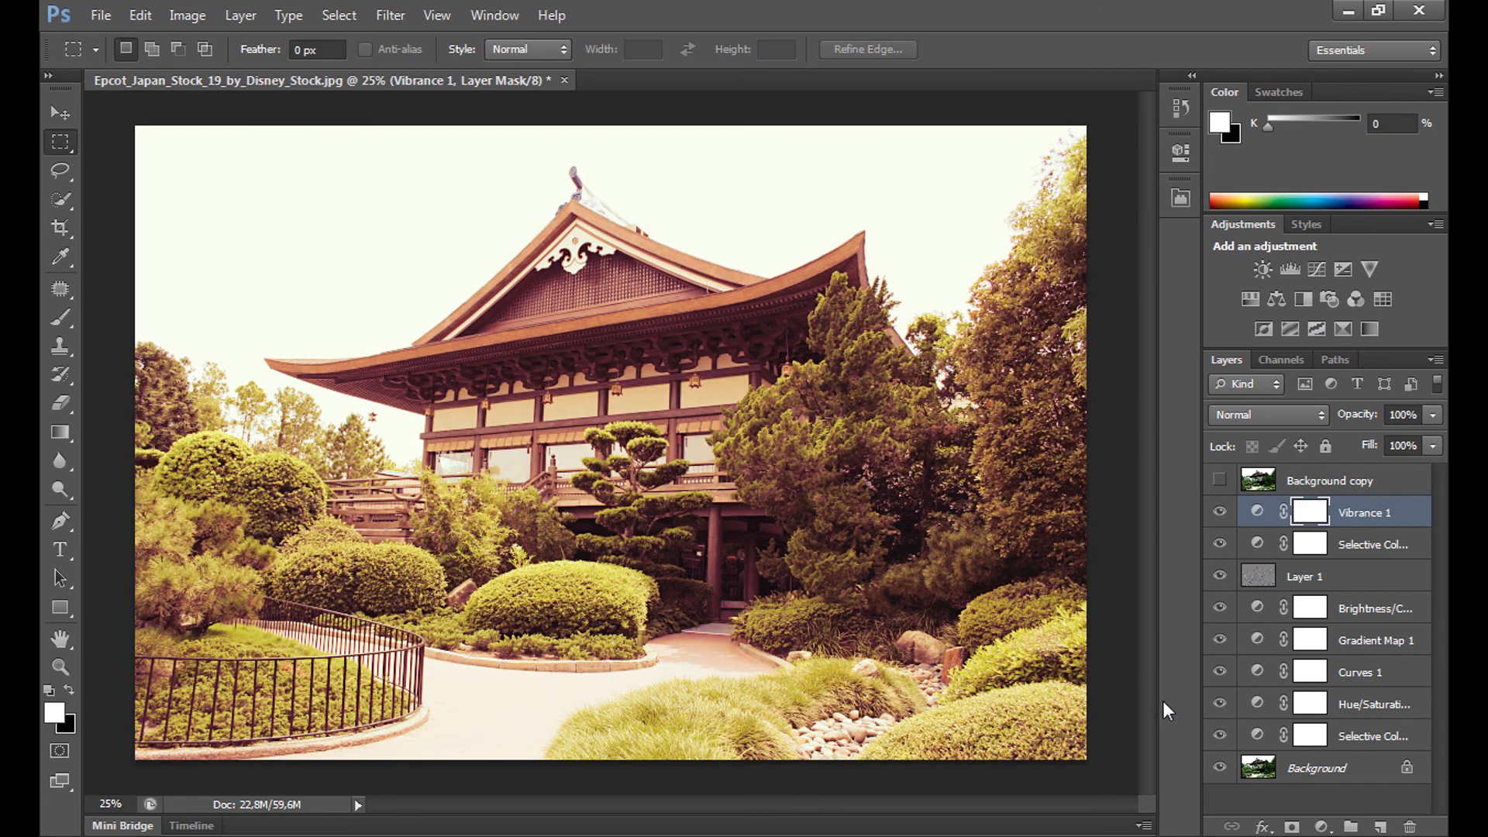